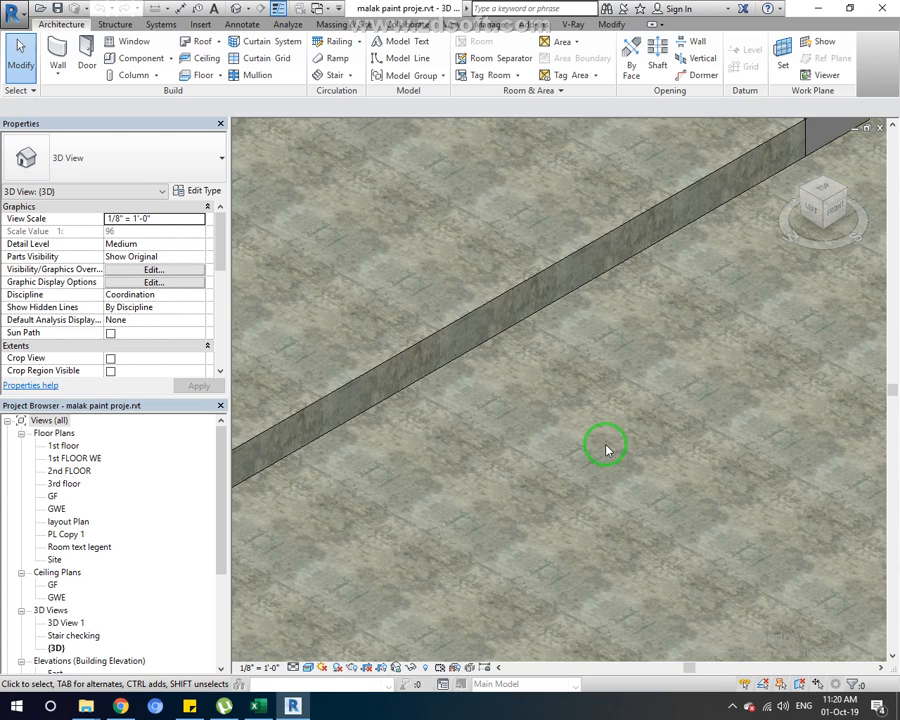
Examine the veranda floor and its raised edge between the columns beside the parked car
scroll(545, 395, down, 4)
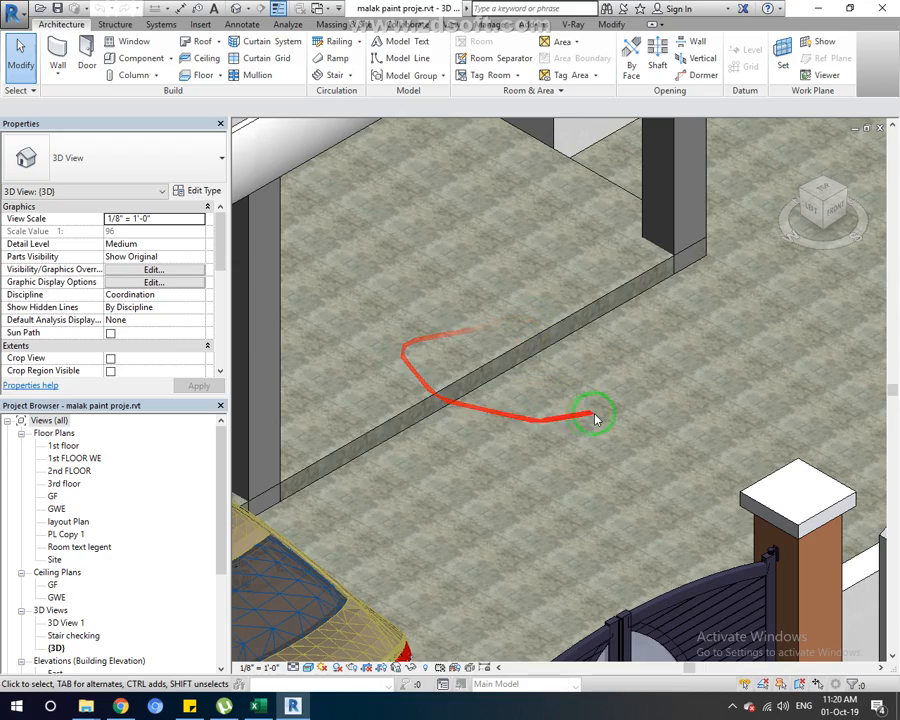
scroll(524, 483, up, 5)
scroll(528, 485, down, 5)
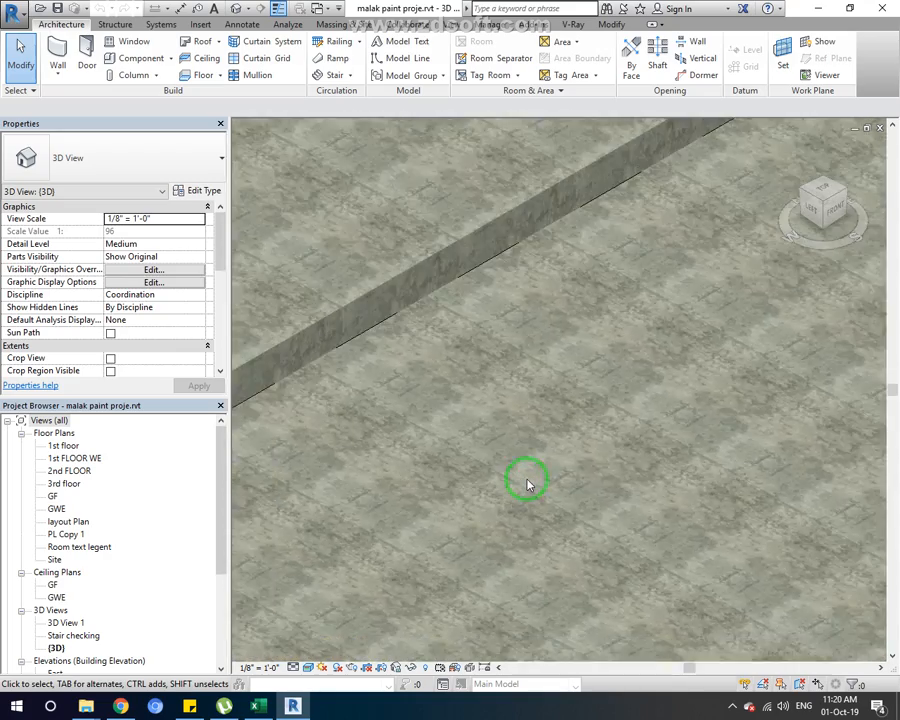
scroll(530, 484, down, 2)
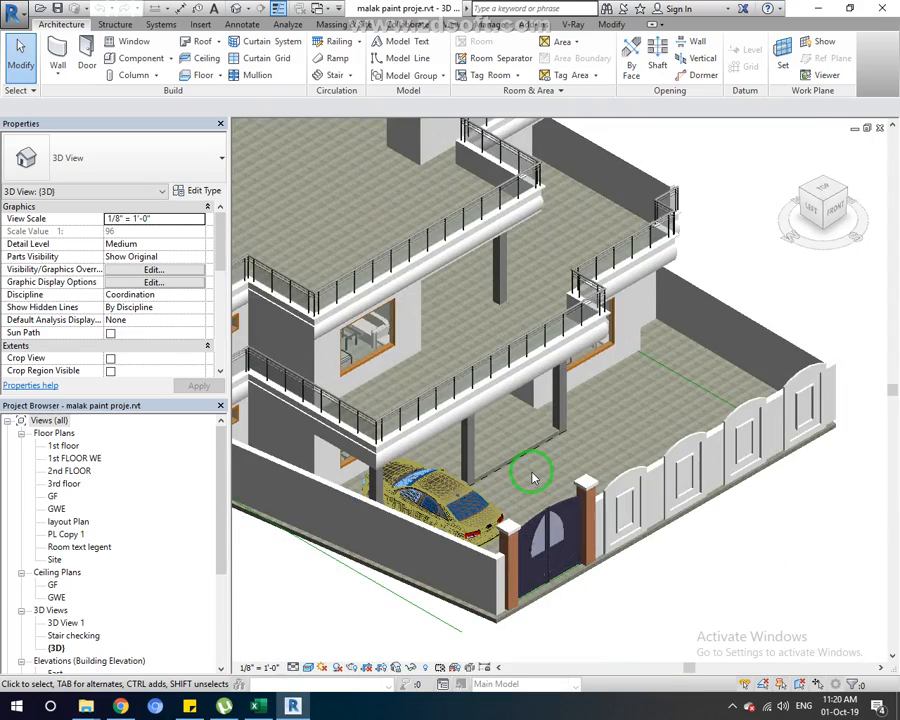
scroll(534, 518, down, 3)
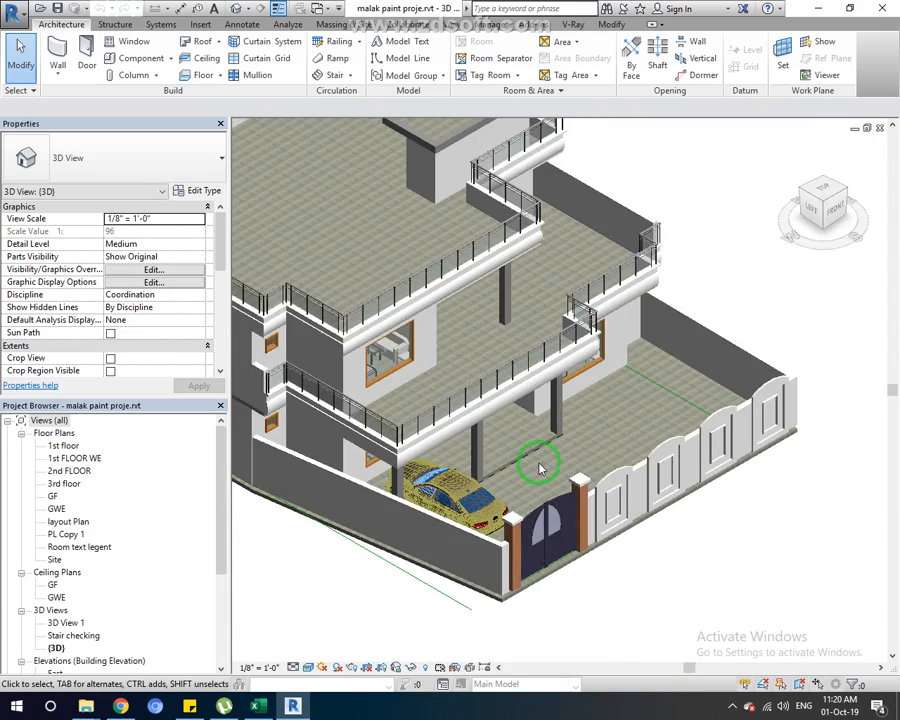
scroll(549, 457, up, 3)
scroll(549, 457, up, 5)
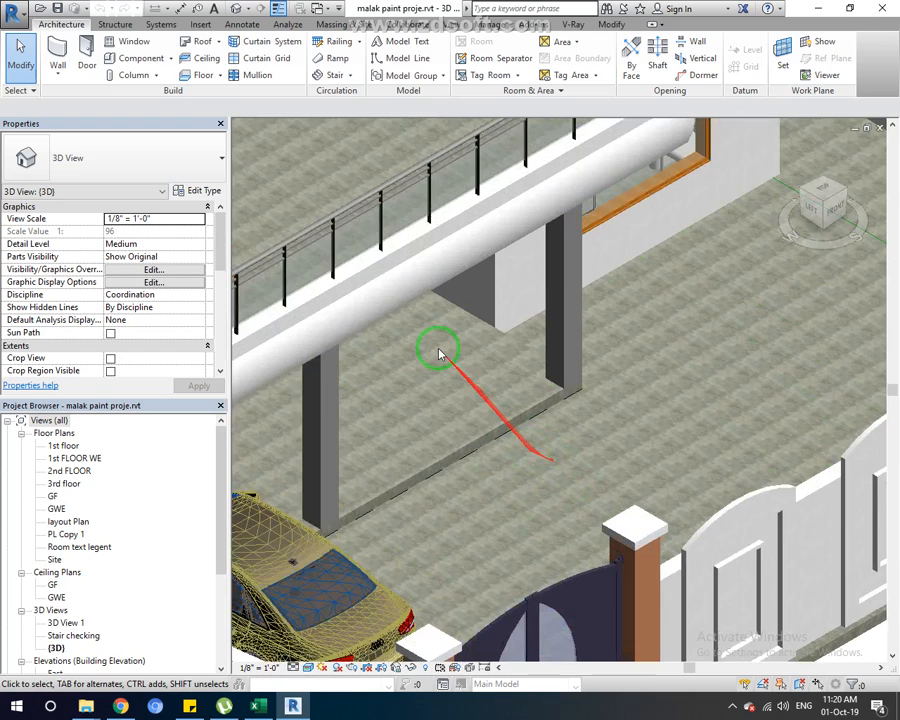
Open the project's material browser and look through the Autodesk Materials library
click(496, 25)
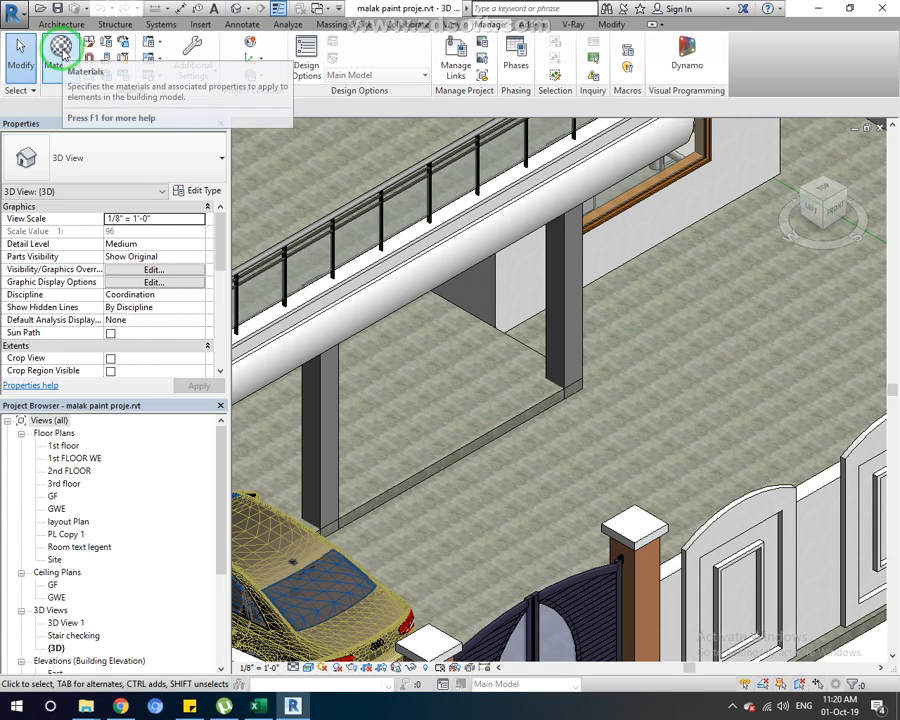
click(62, 53)
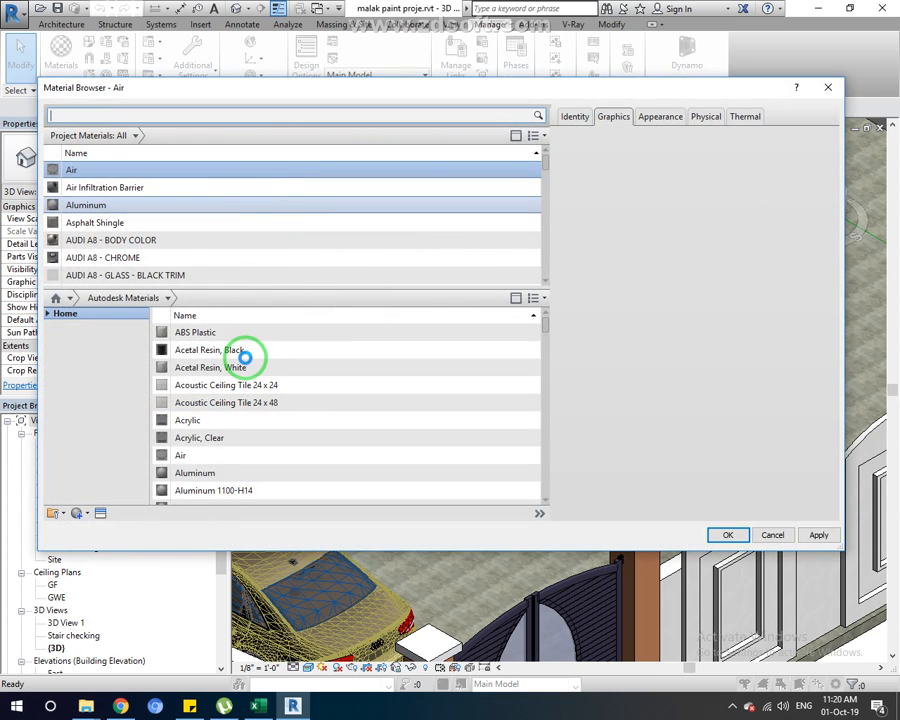
click(252, 350)
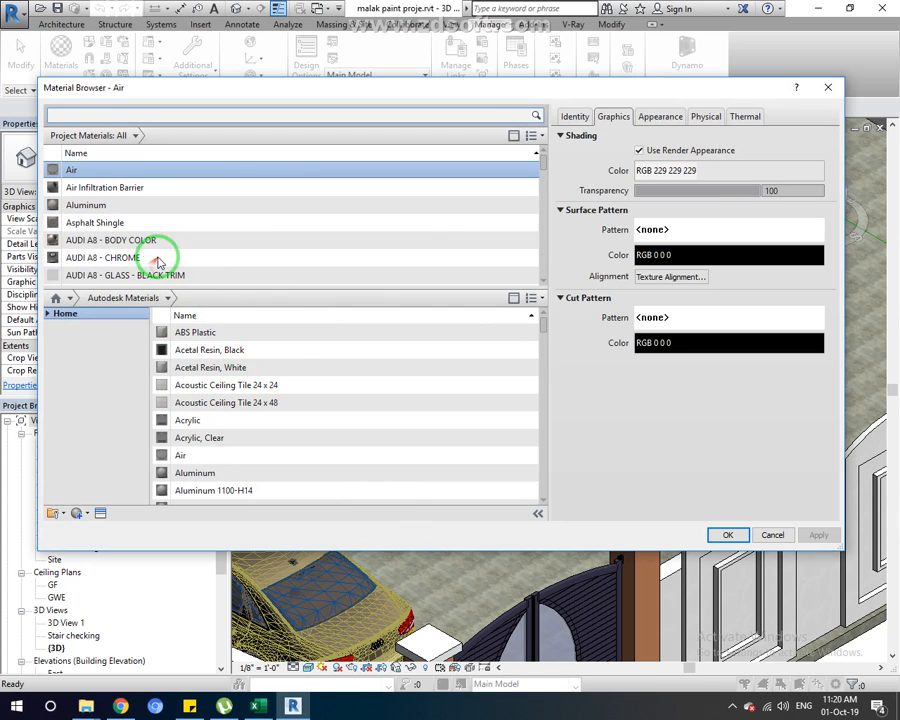
scroll(330, 428, down, 10)
scroll(330, 432, down, 12)
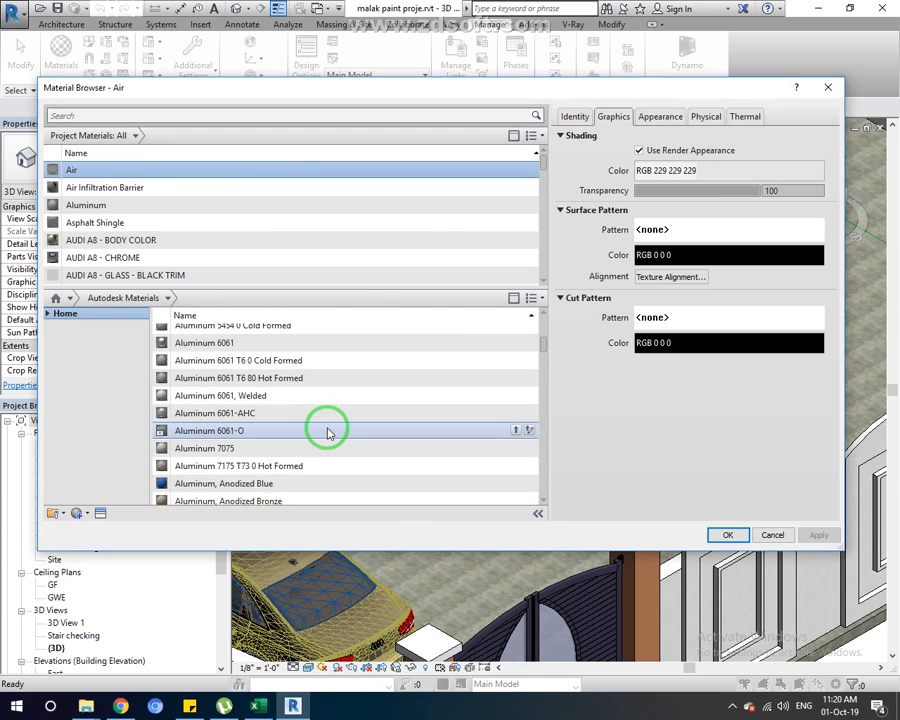
scroll(324, 429, down, 10)
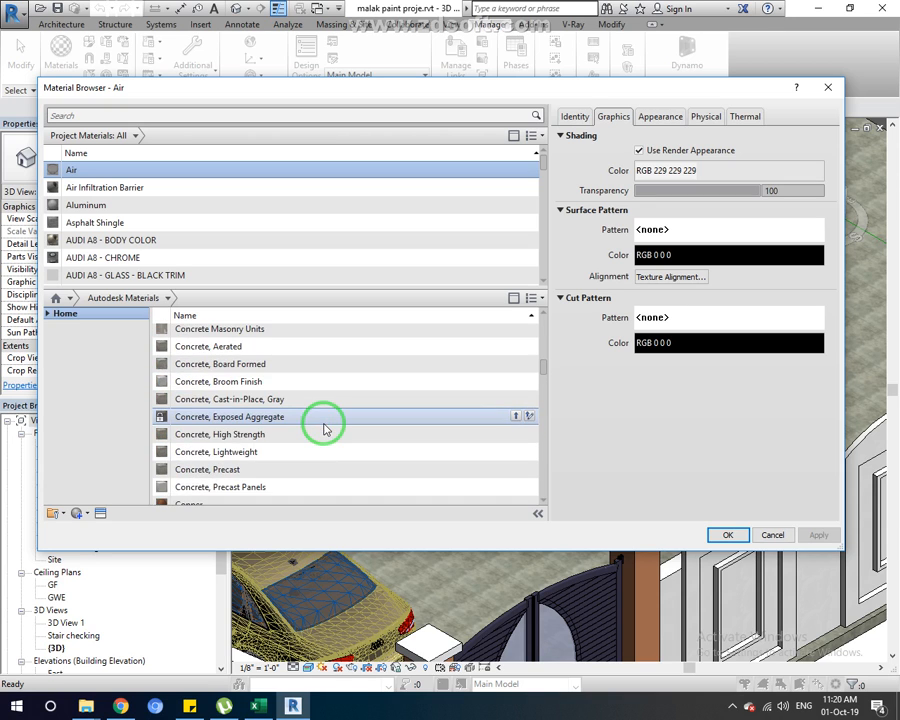
scroll(322, 422, down, 15)
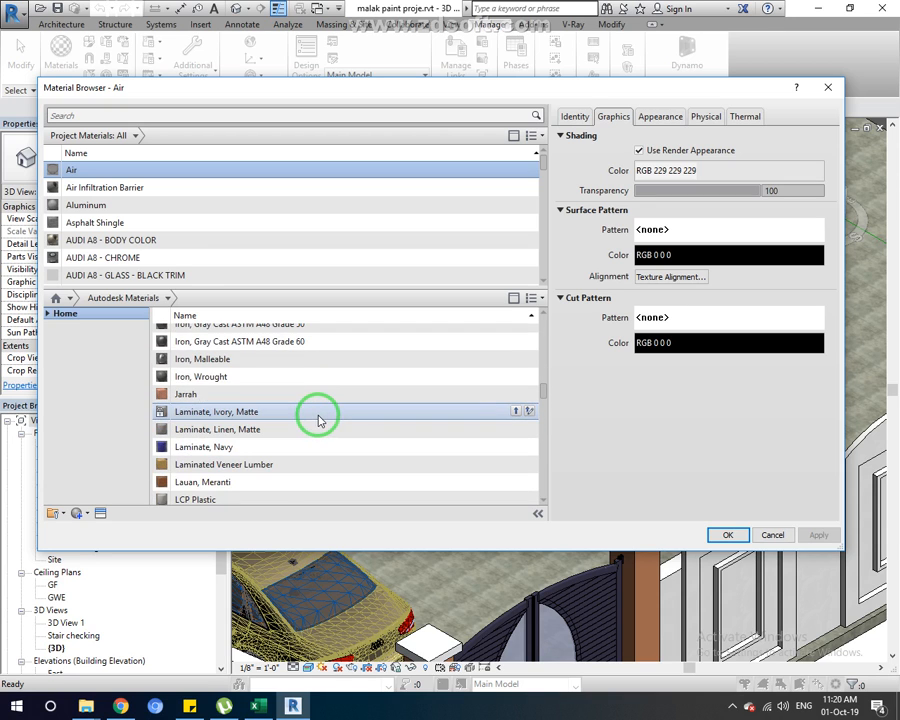
Search the materials for "tile", and clear the search after reviewing the matches
click(133, 114)
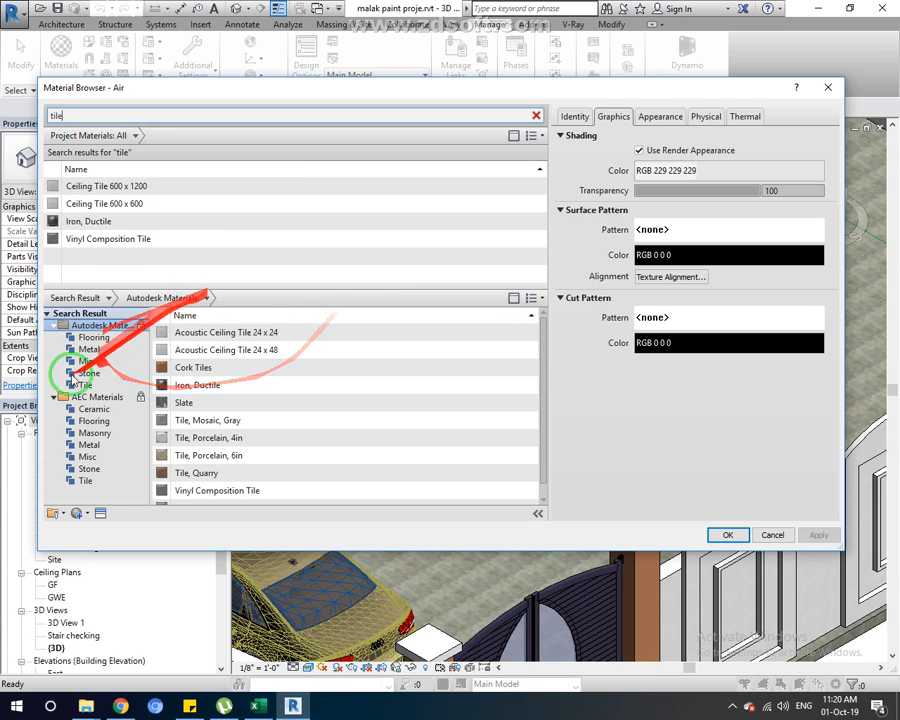
click(87, 517)
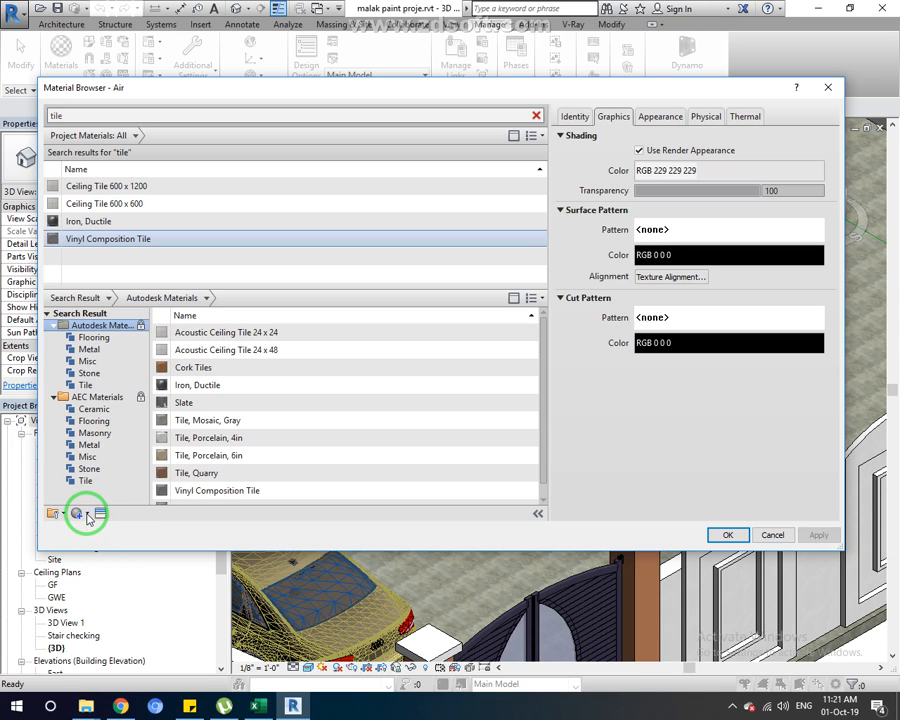
click(88, 515)
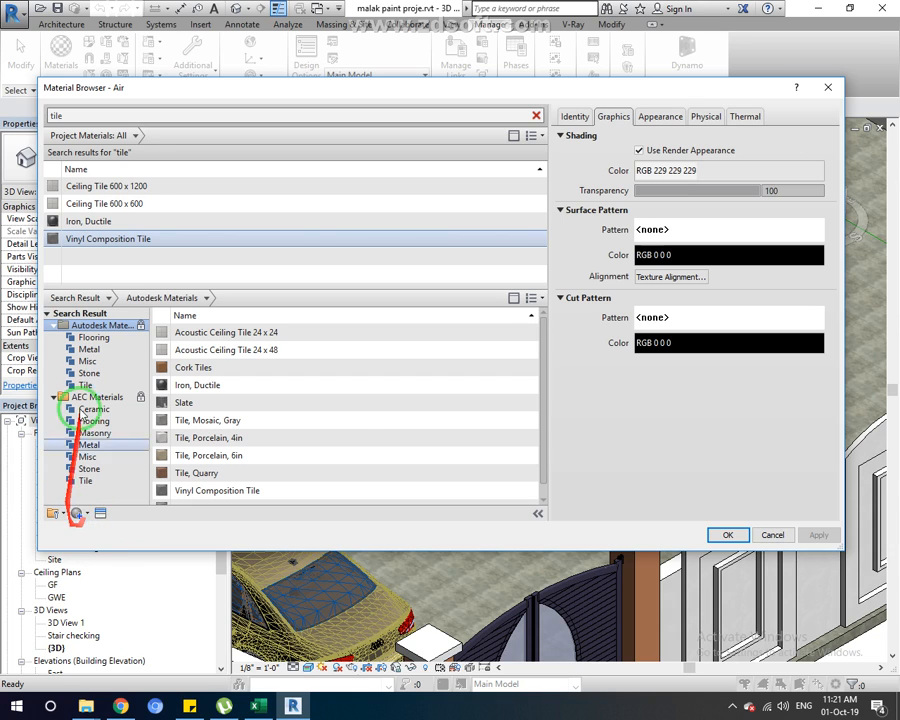
click(536, 116)
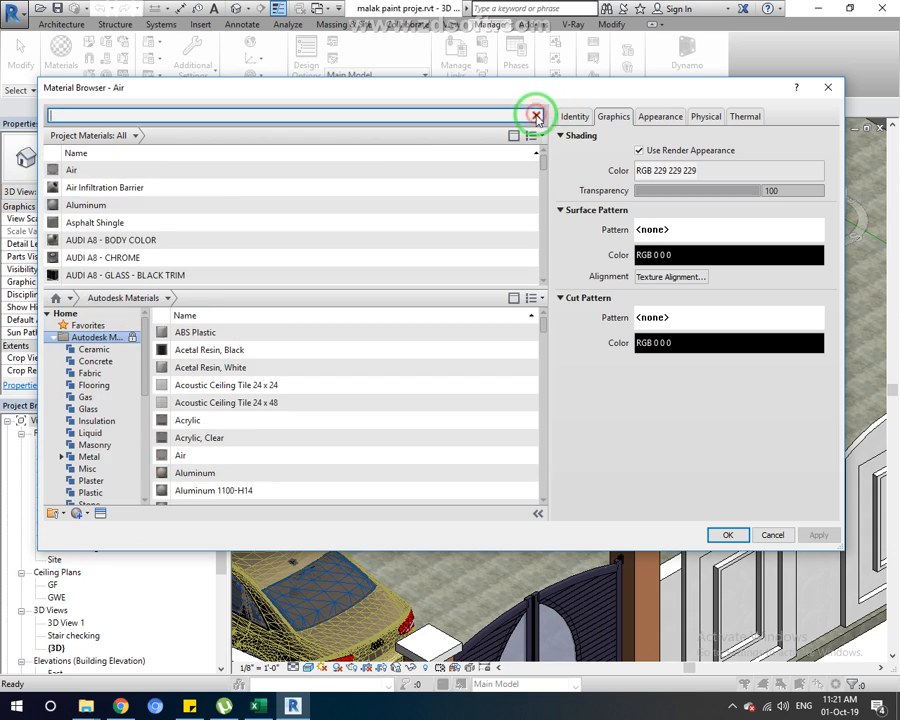
Create a new material and name it Veranda Tile
click(79, 515)
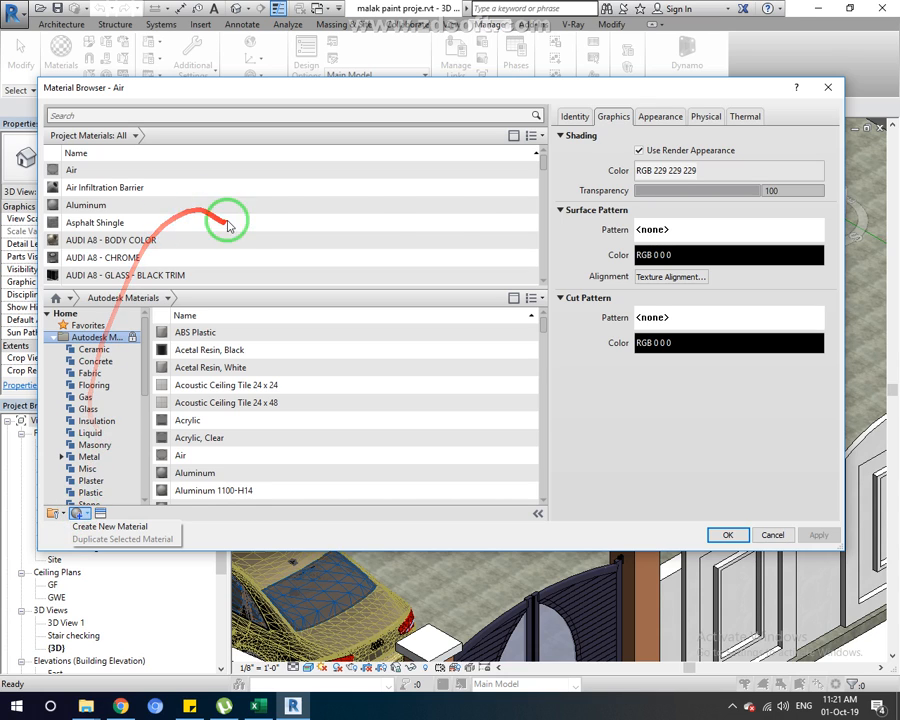
click(574, 116)
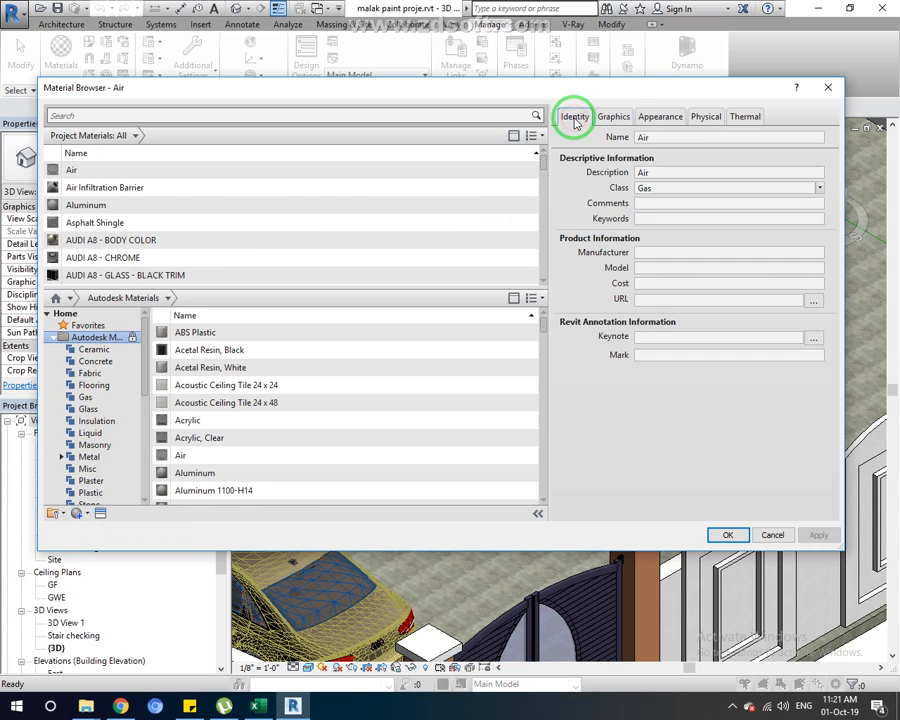
double_click(673, 137)
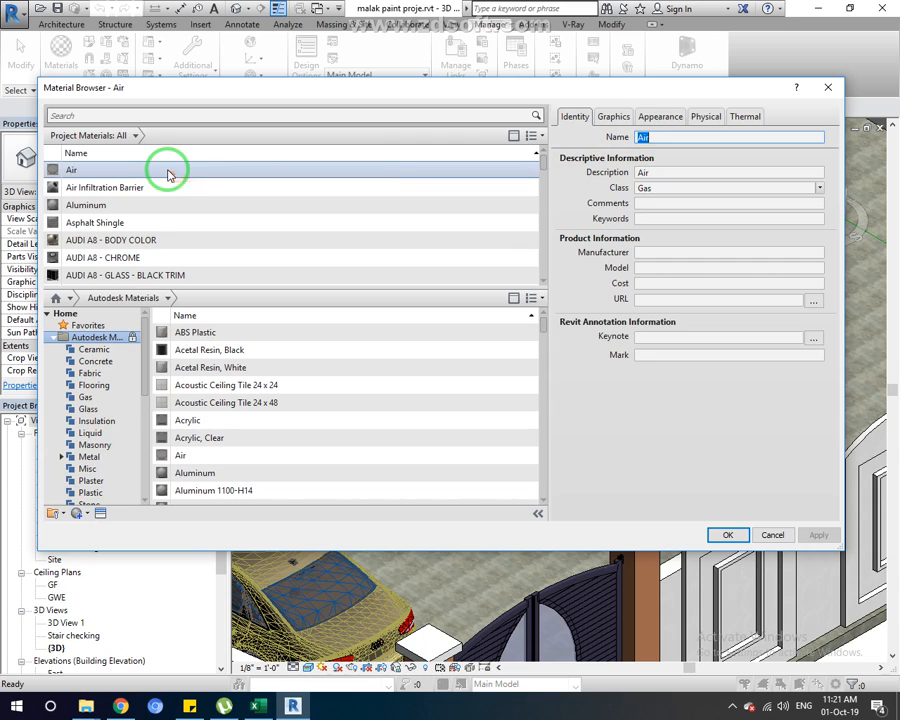
click(62, 515)
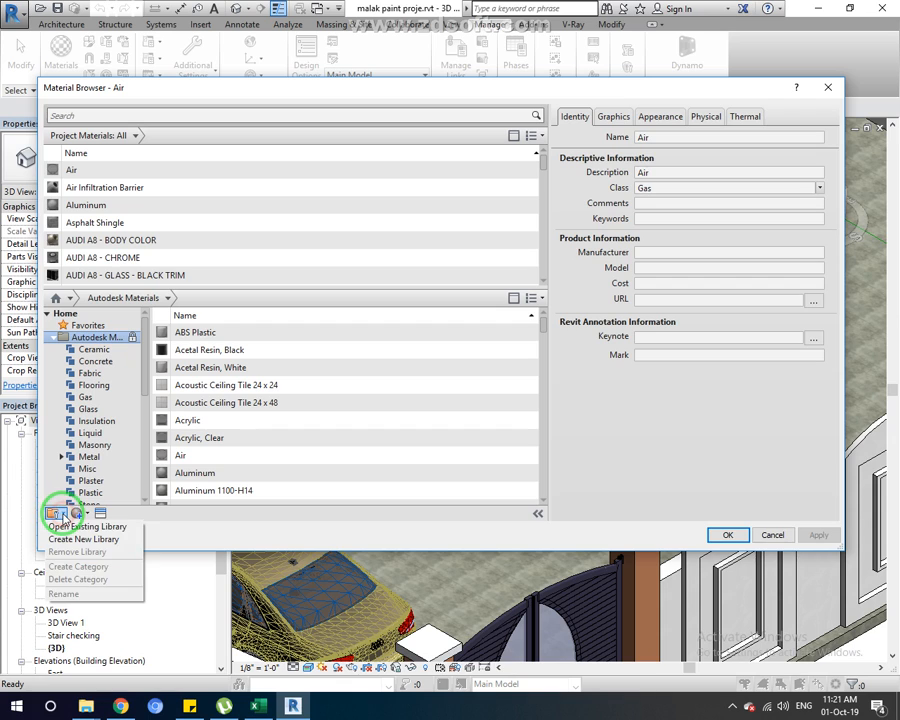
click(84, 517)
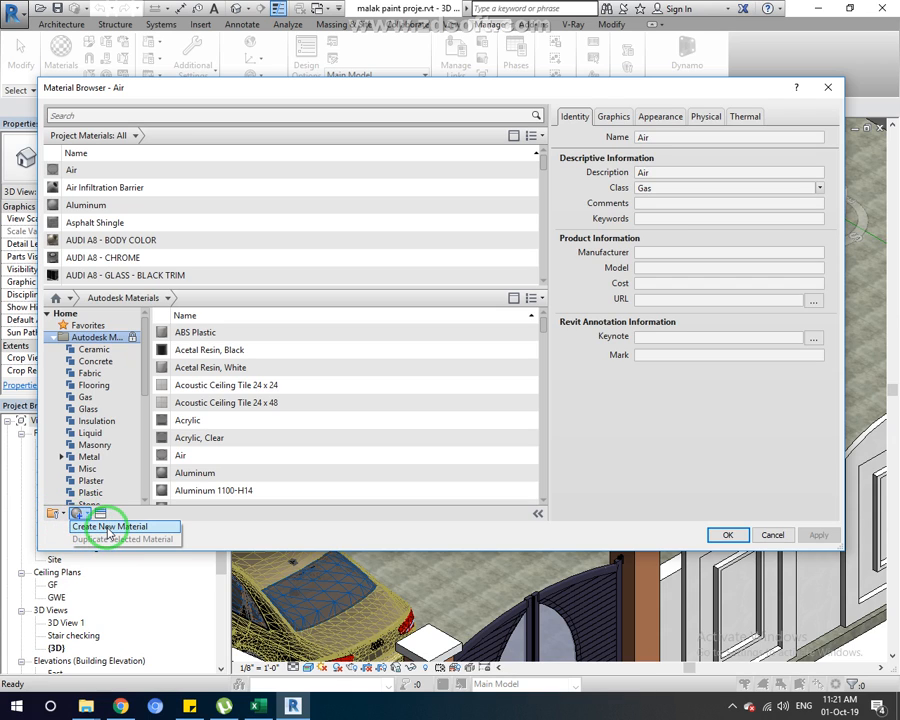
click(106, 527)
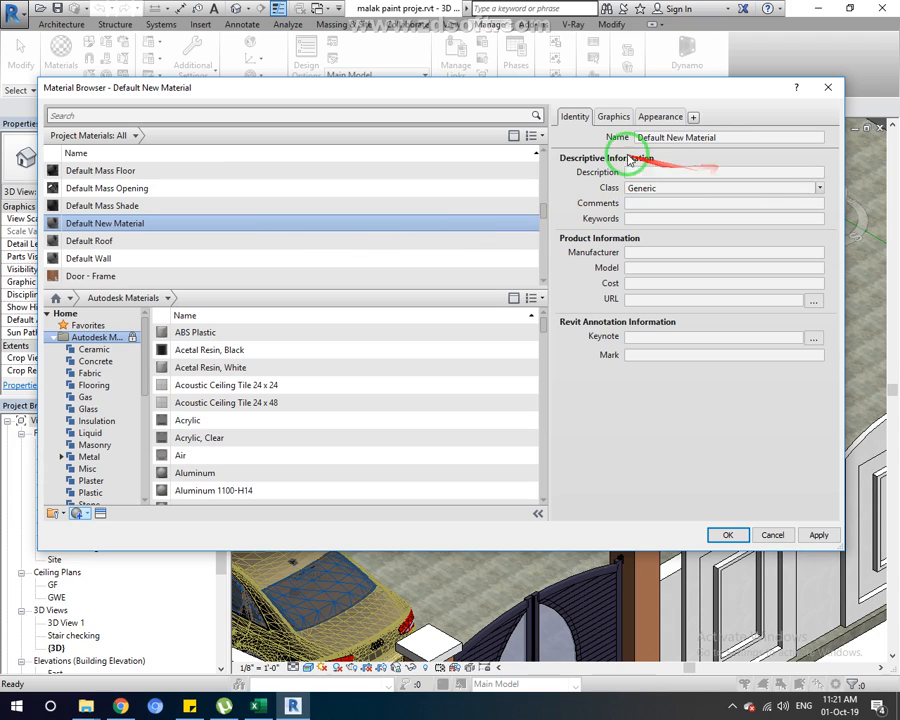
drag(722, 138, 757, 150)
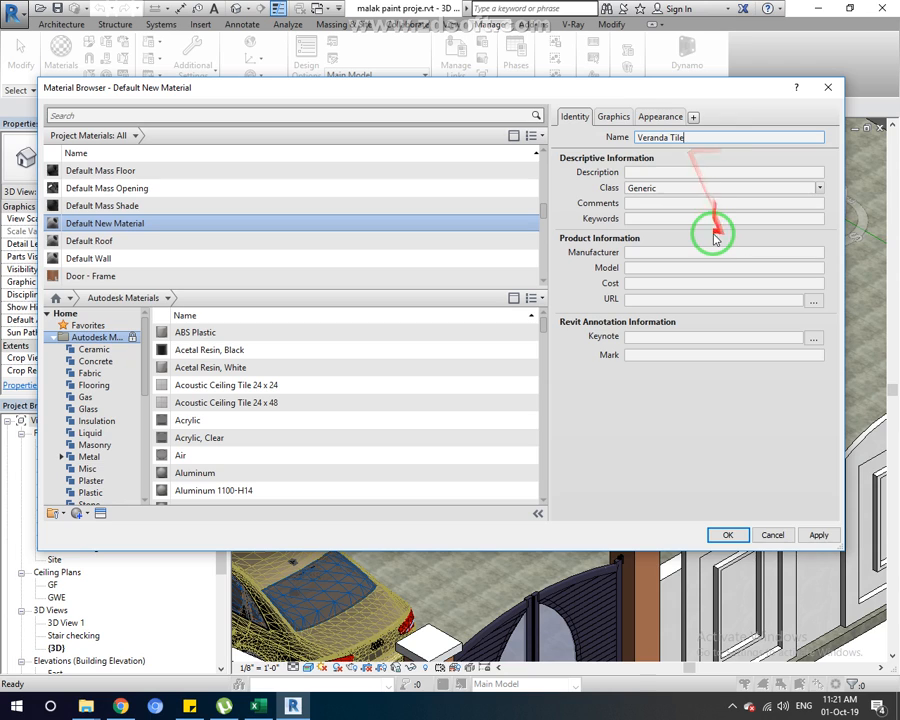
click(634, 176)
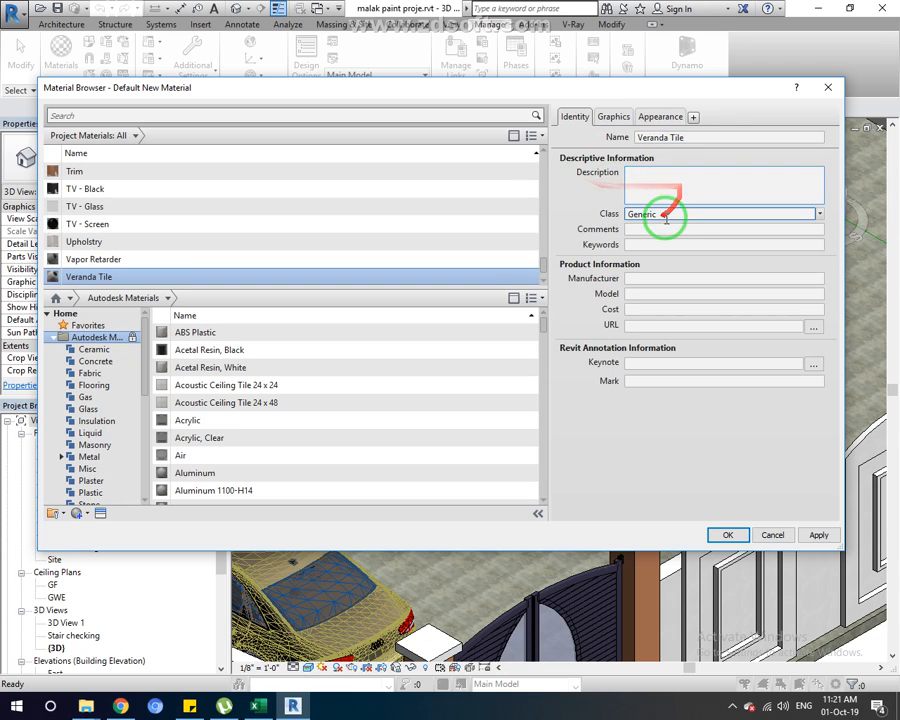
Review the identity fields and the graphics settings of the Veranda Tile material
click(678, 231)
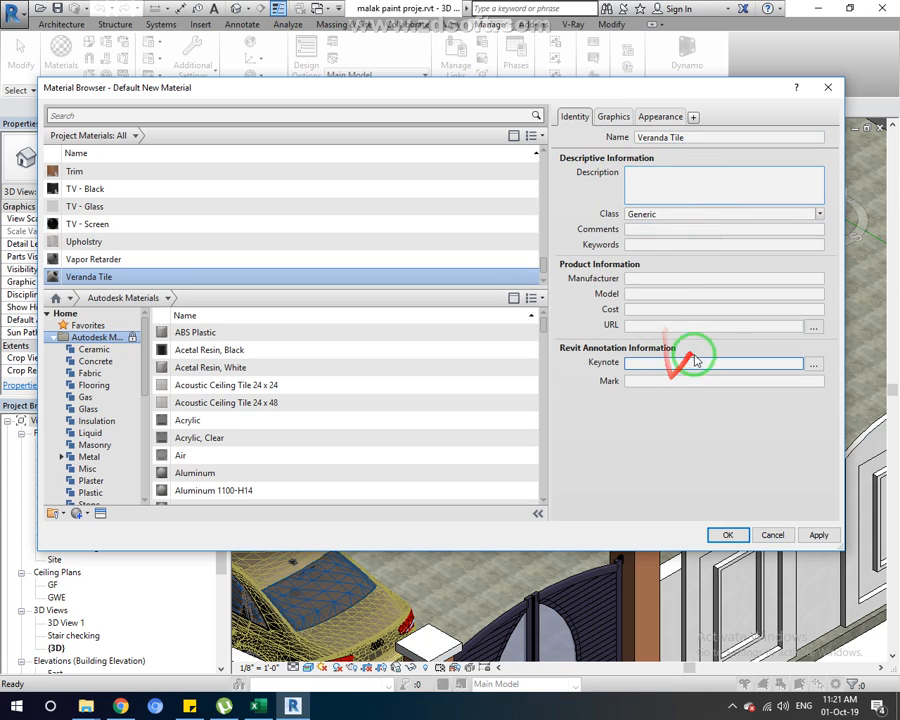
click(620, 123)
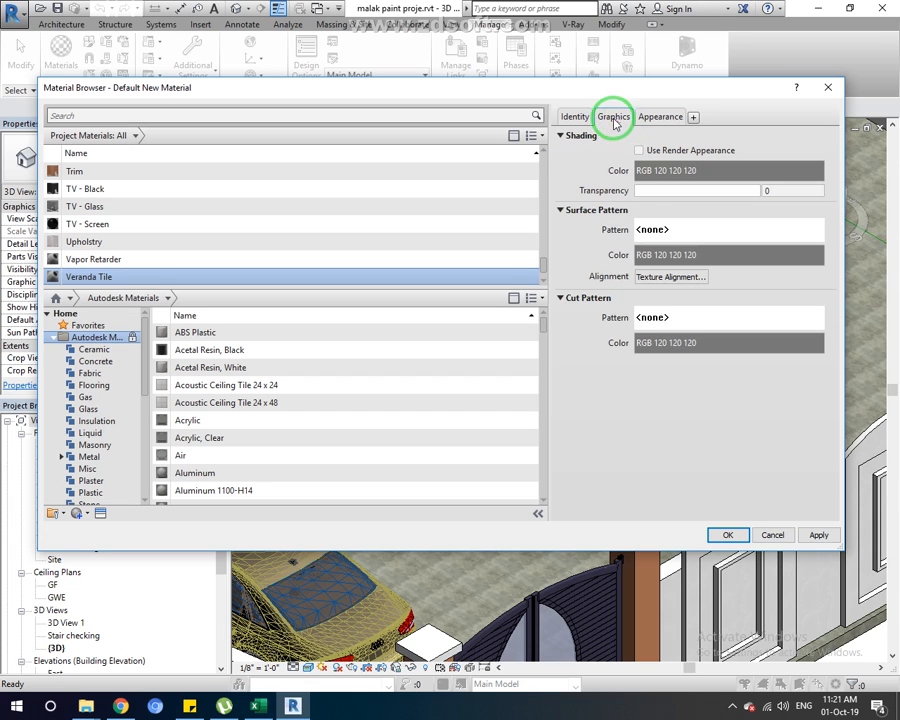
click(573, 116)
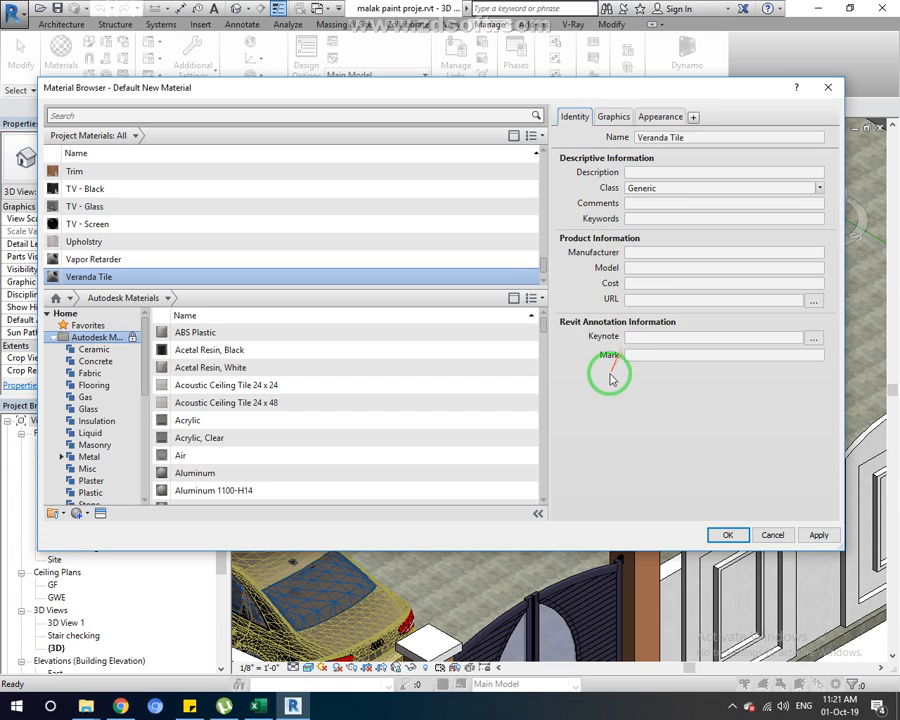
click(613, 118)
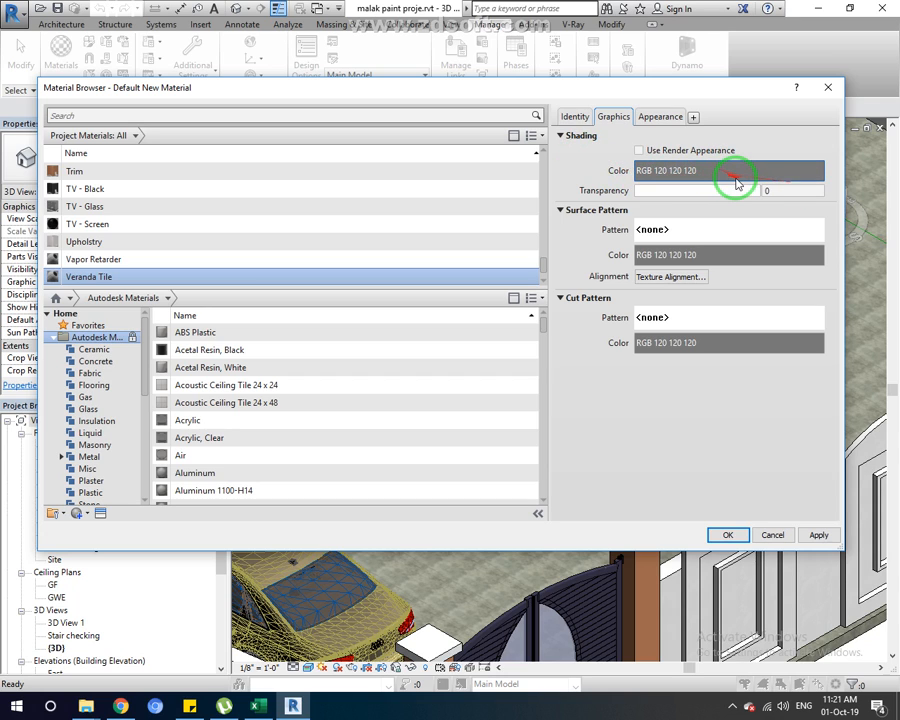
Browse the drafting fill patterns offered for the Veranda Tile material's surface, without choosing one
click(640, 236)
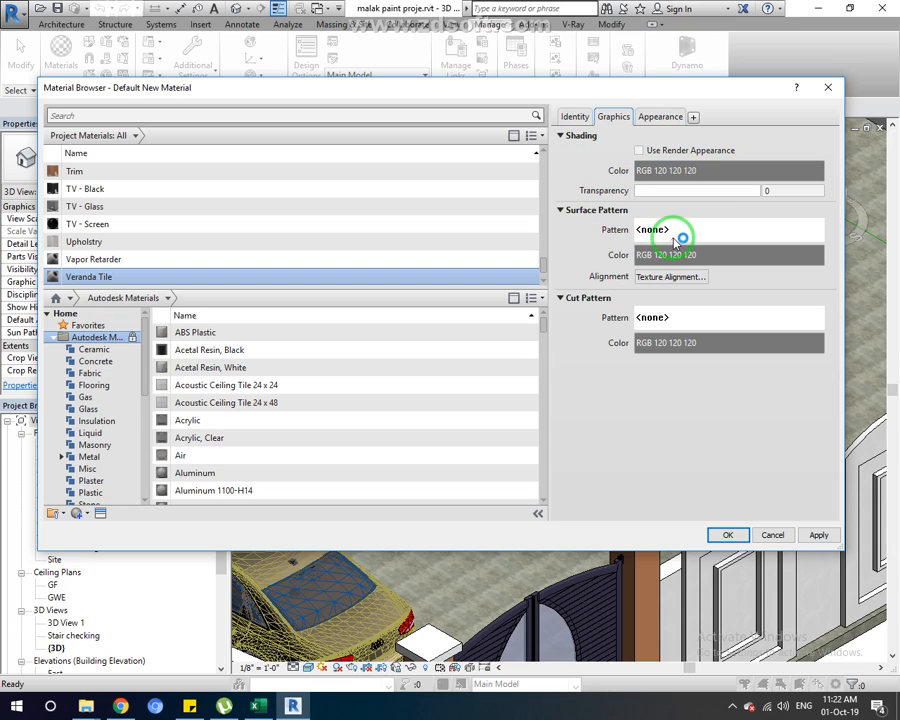
click(669, 250)
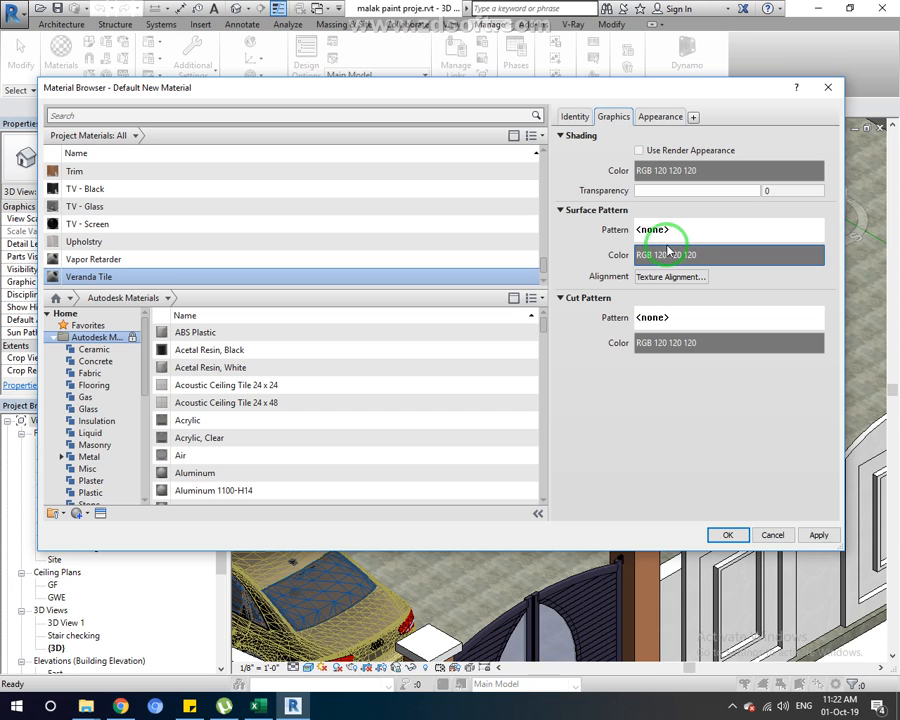
click(684, 242)
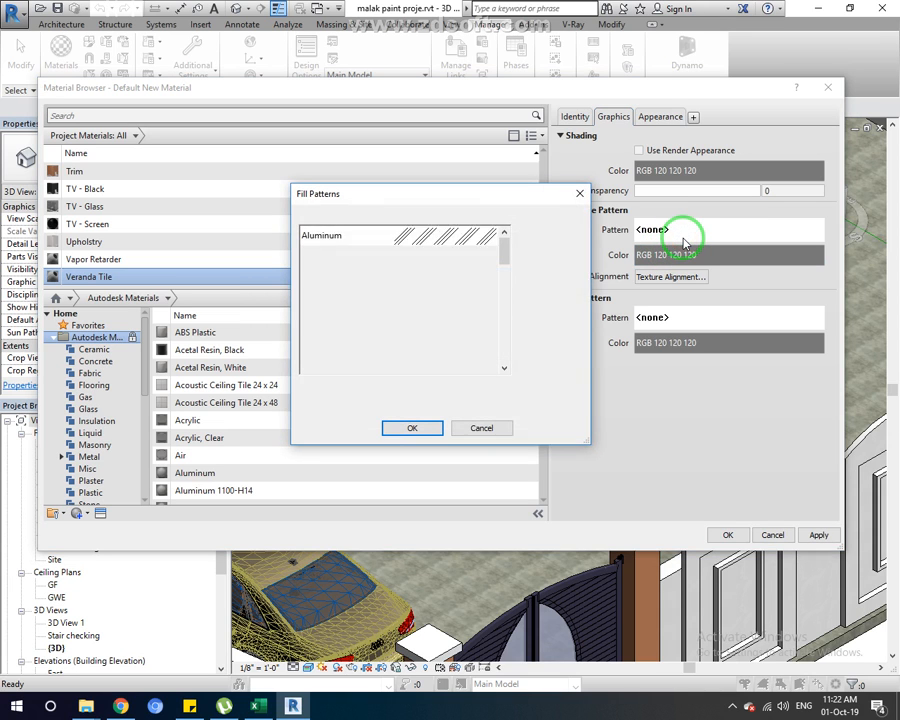
drag(506, 238, 510, 298)
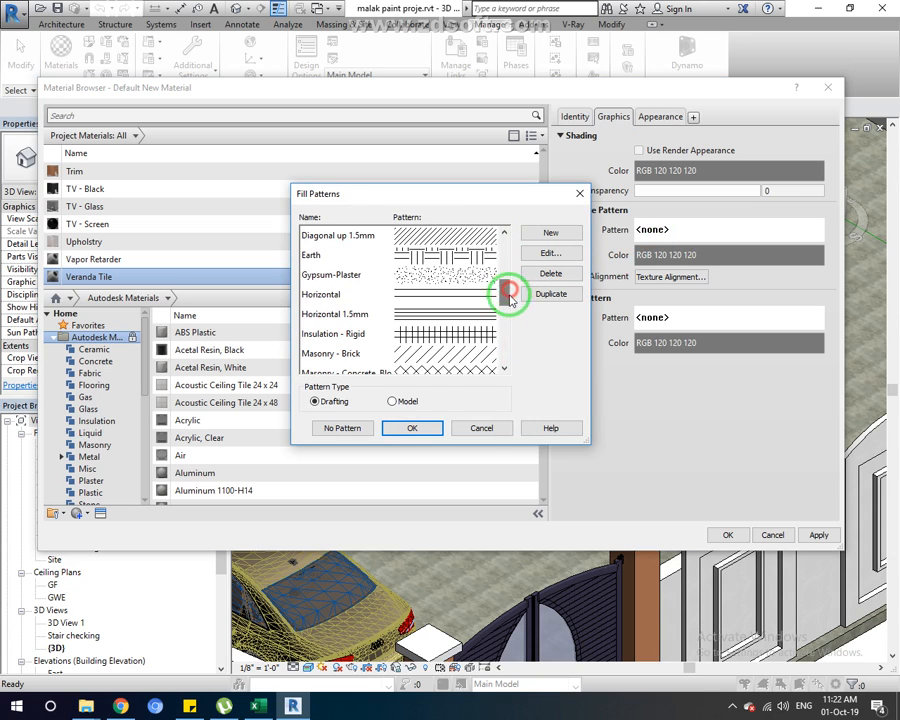
click(481, 427)
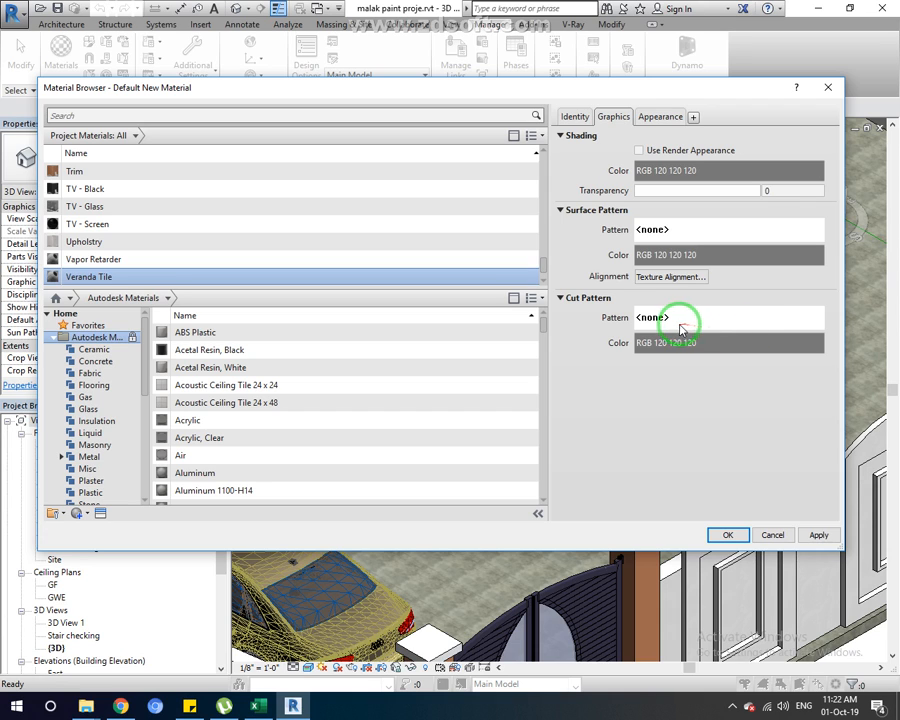
Show the Veranda Tile material's appearance settings and inspect its generic color choices without changing the color
click(646, 118)
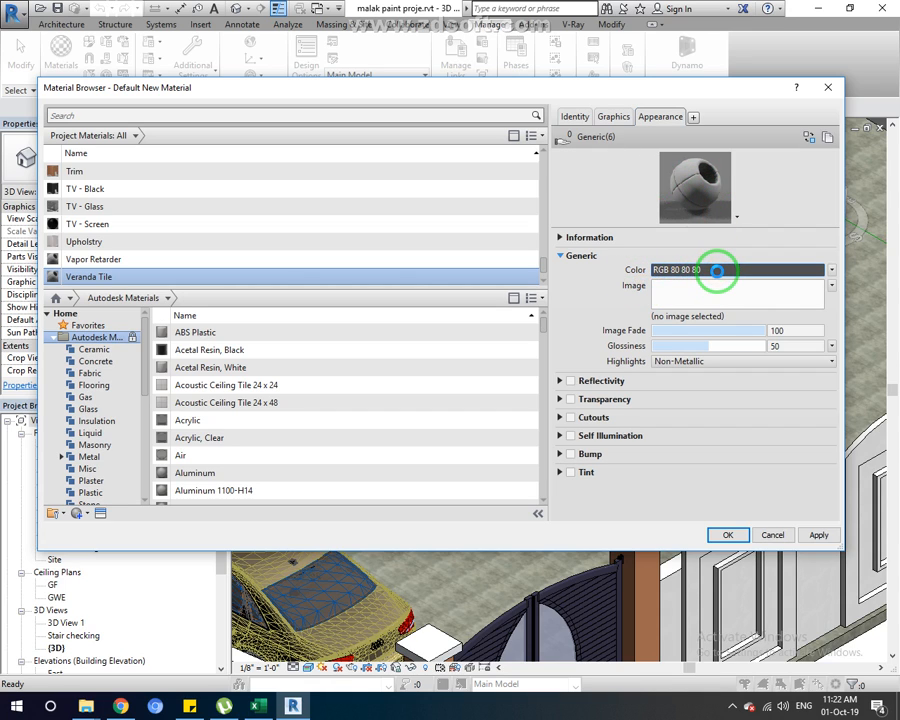
click(717, 270)
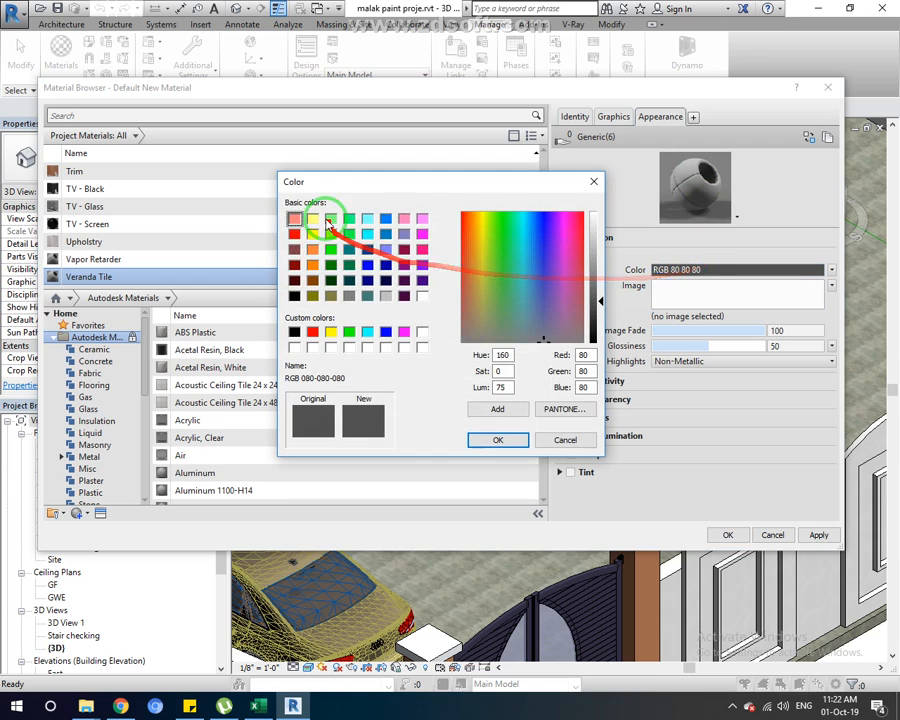
click(545, 440)
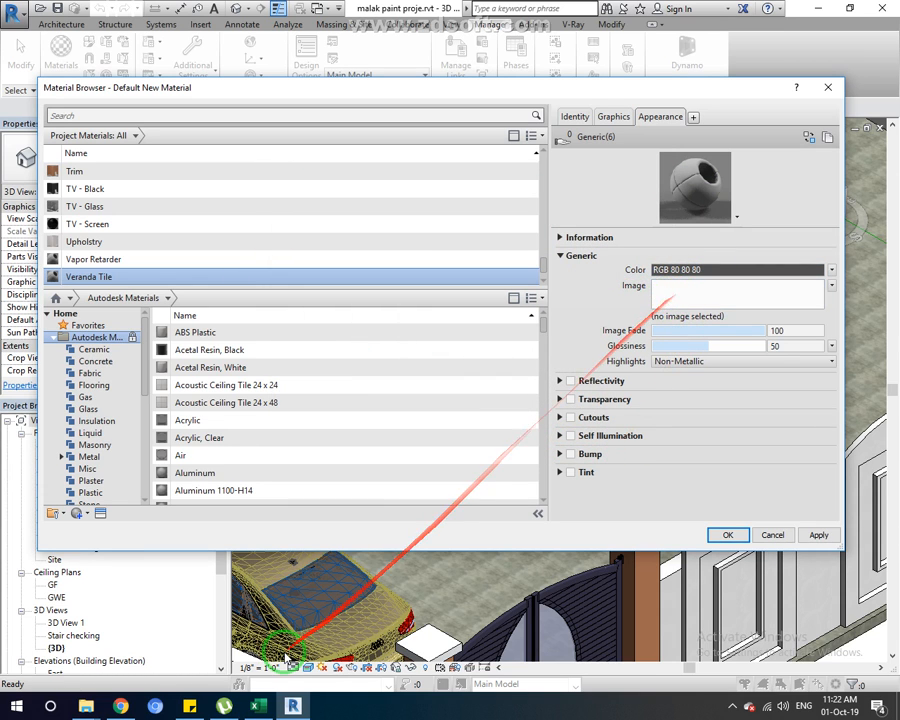
Switch to the Chrome browser and search for "google" in a new browser tab
click(122, 706)
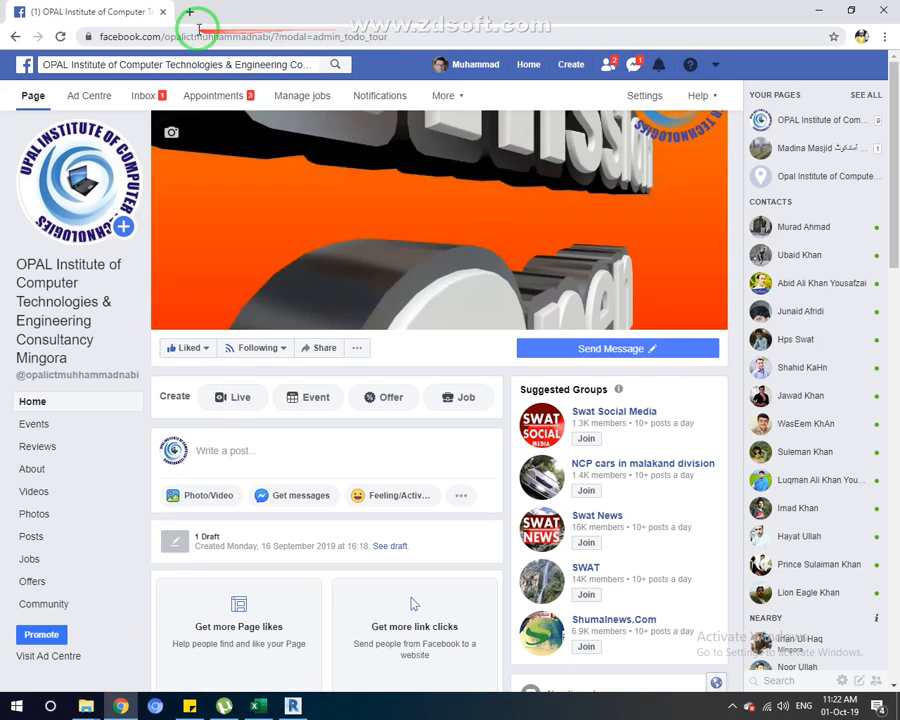
click(189, 17)
click(204, 40)
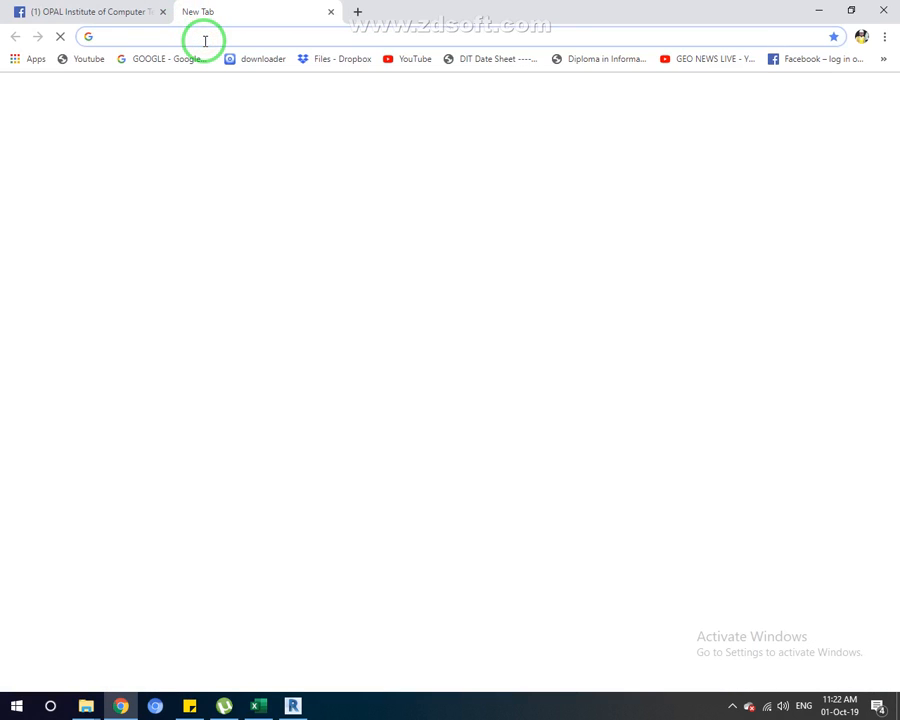
text(google)
key(Return)
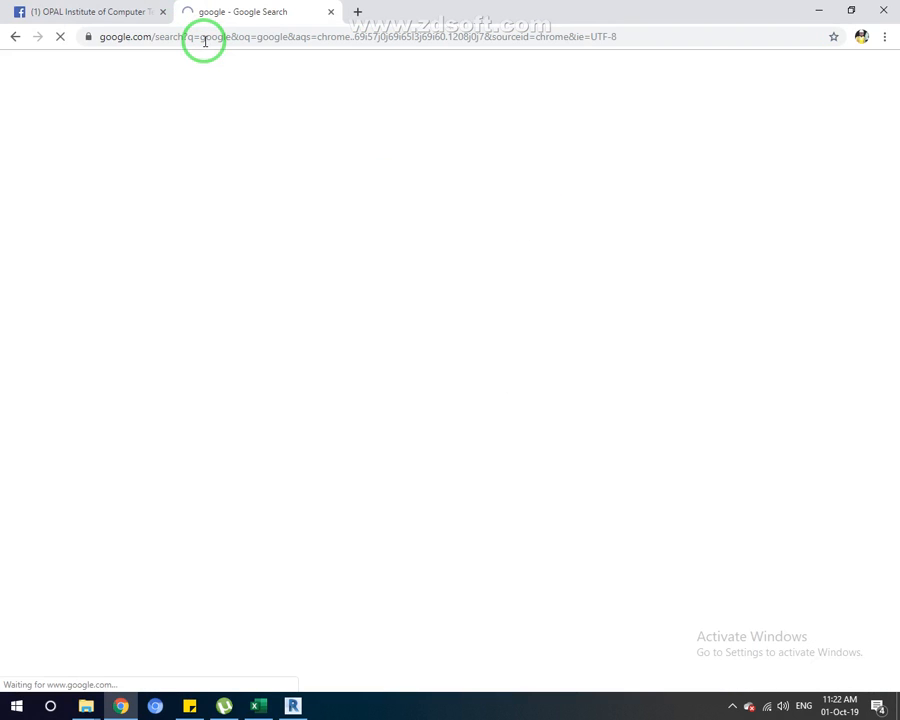
Search Google for "veranda tile taxture"
click(190, 85)
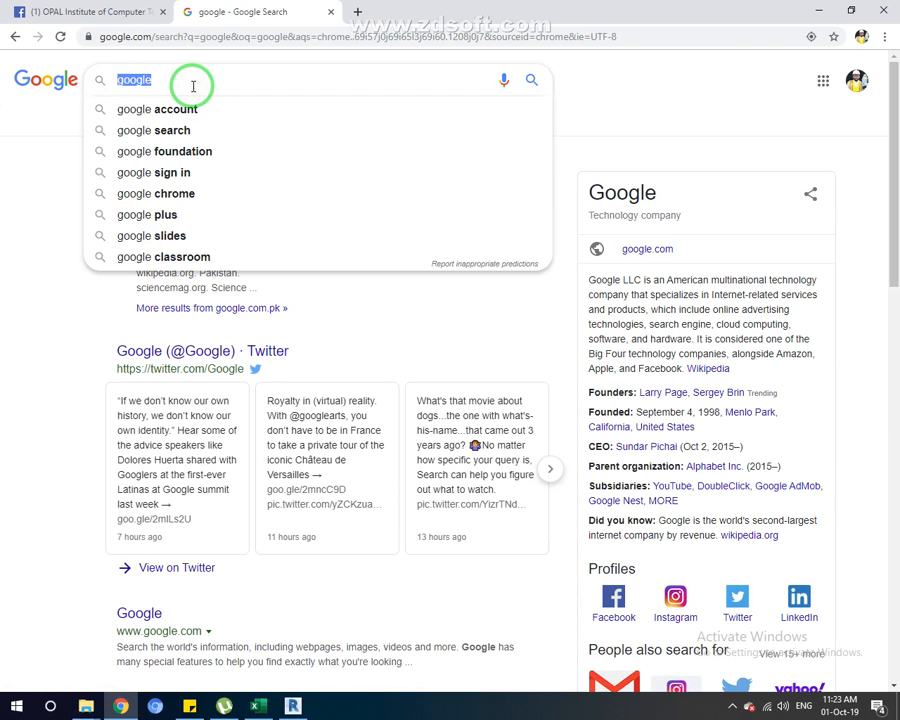
text(t)
key(BackSpace)
text(verand)
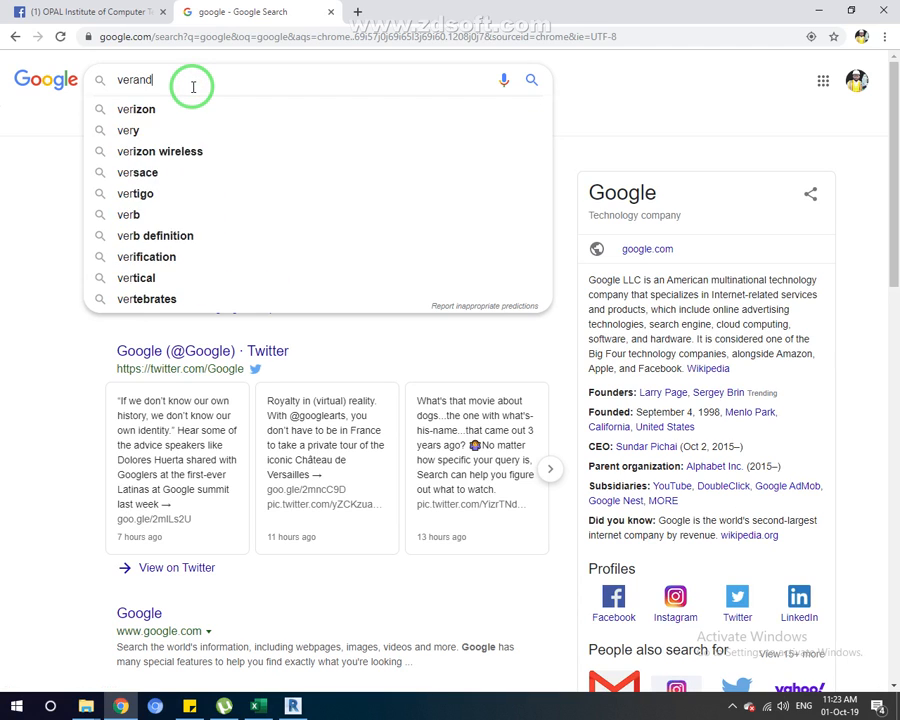
text(a tile )
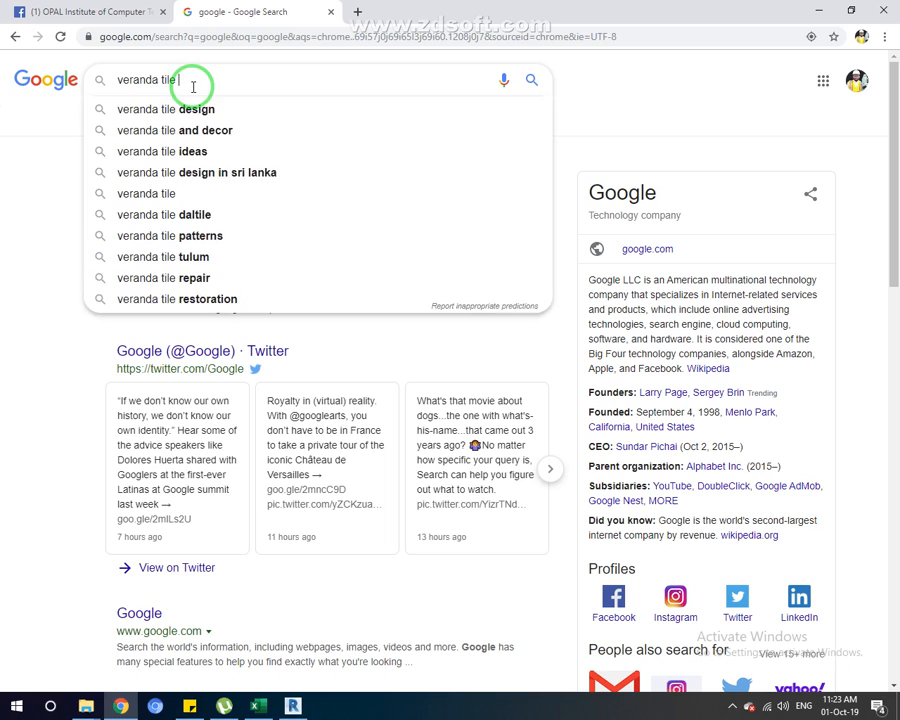
text(taxture)
key(Return)
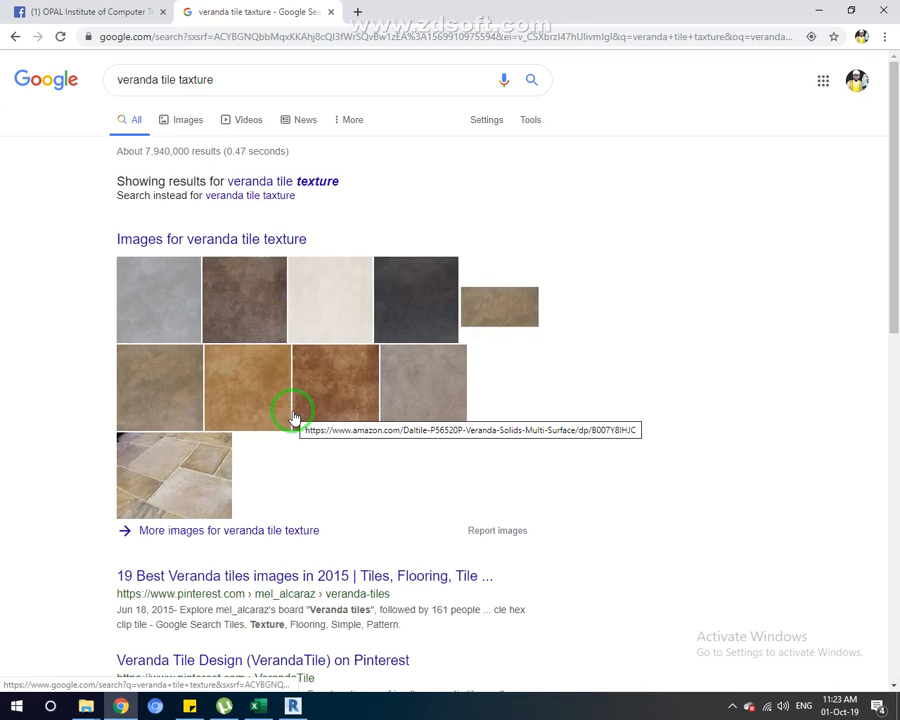
Look over the texture results and refine the search to "veranda tile taxture with bump"
scroll(337, 466, down, 1)
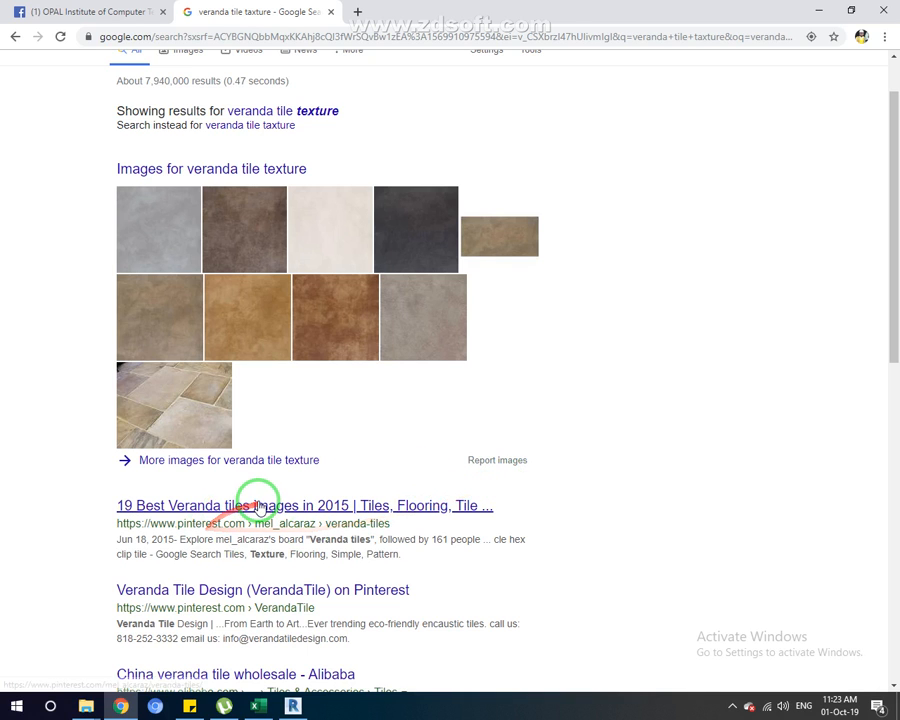
scroll(258, 507, up, 1)
click(230, 84)
text(with bump)
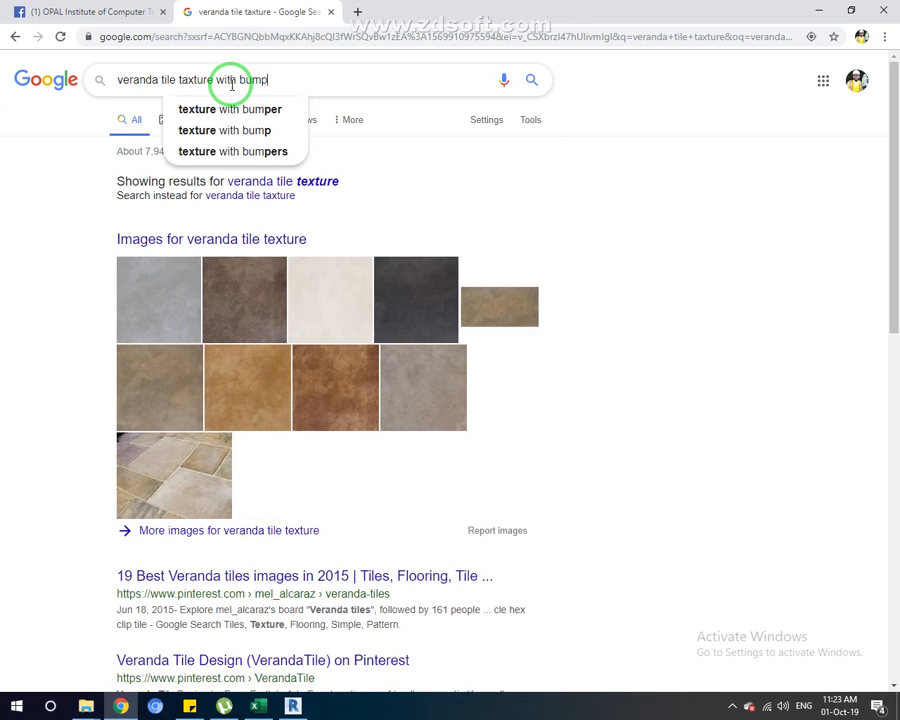
key(Return)
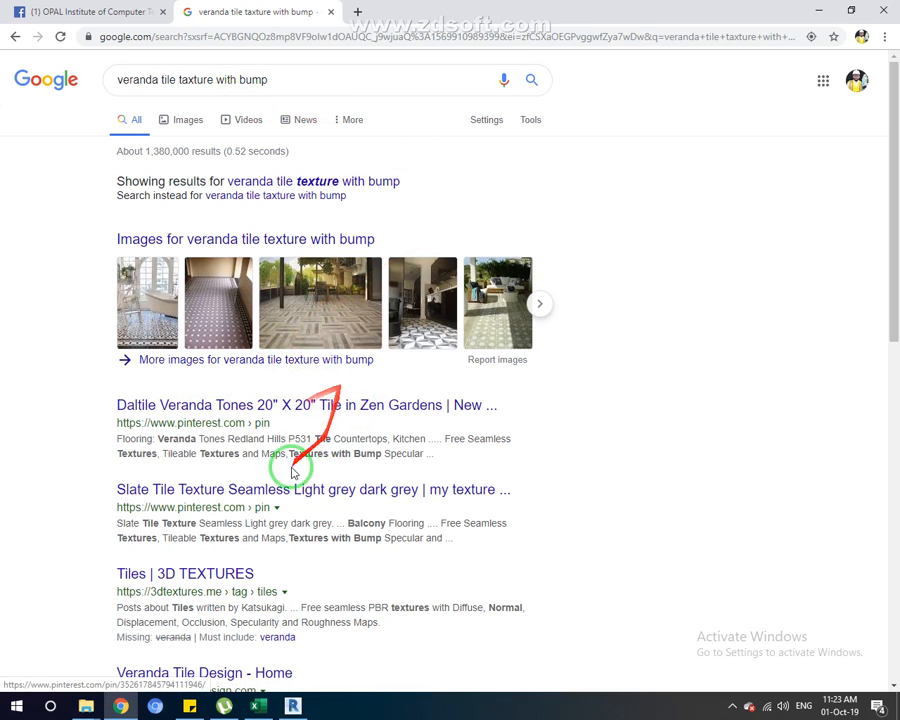
Change the Google search to "veranda bump tile"
click(215, 85)
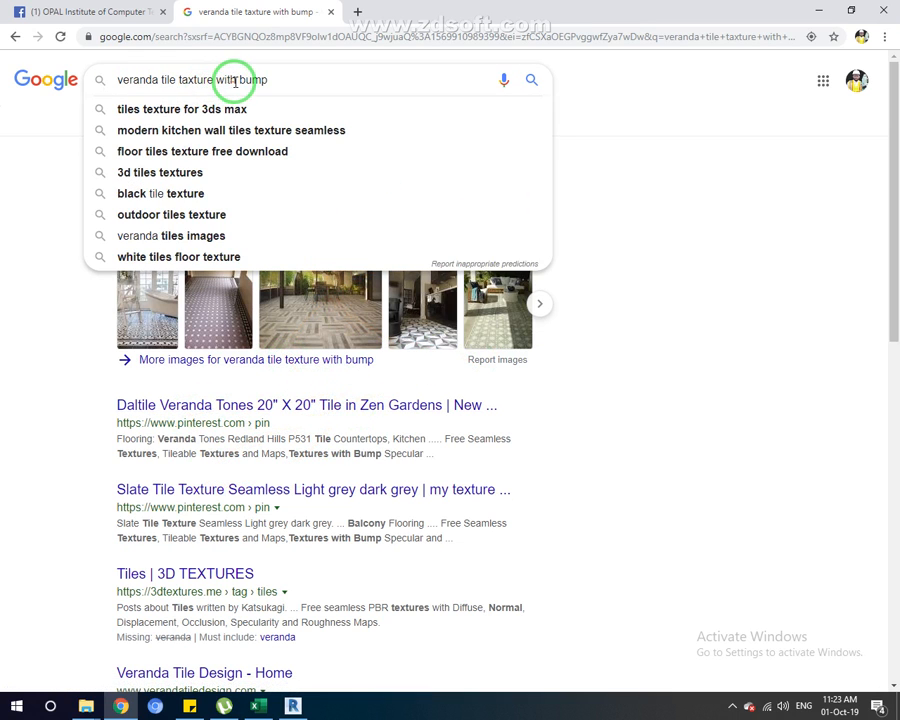
drag(221, 82, 160, 88)
click(285, 80)
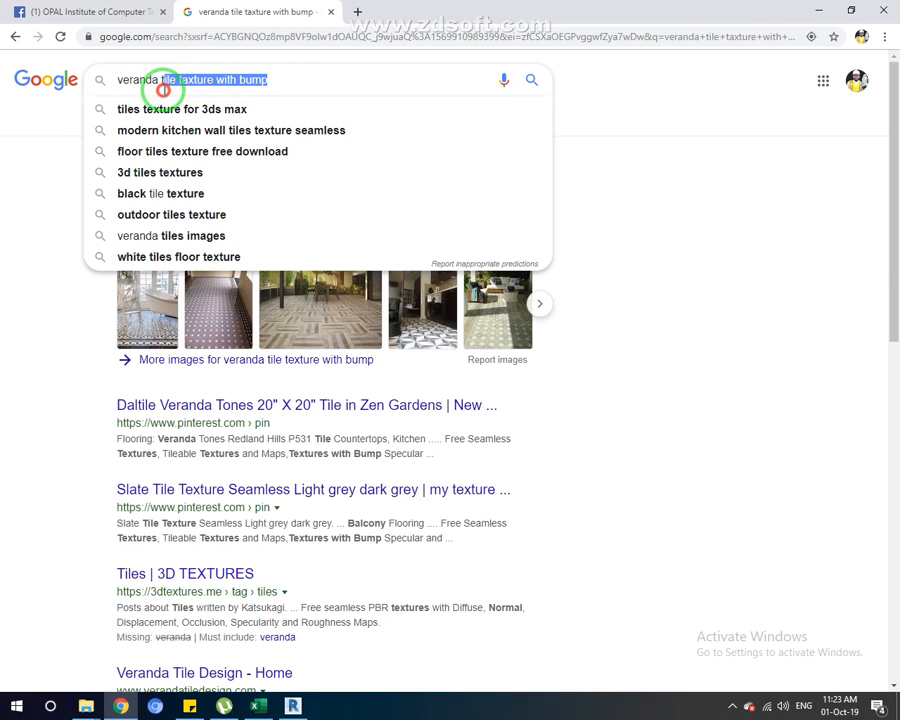
text(bu)
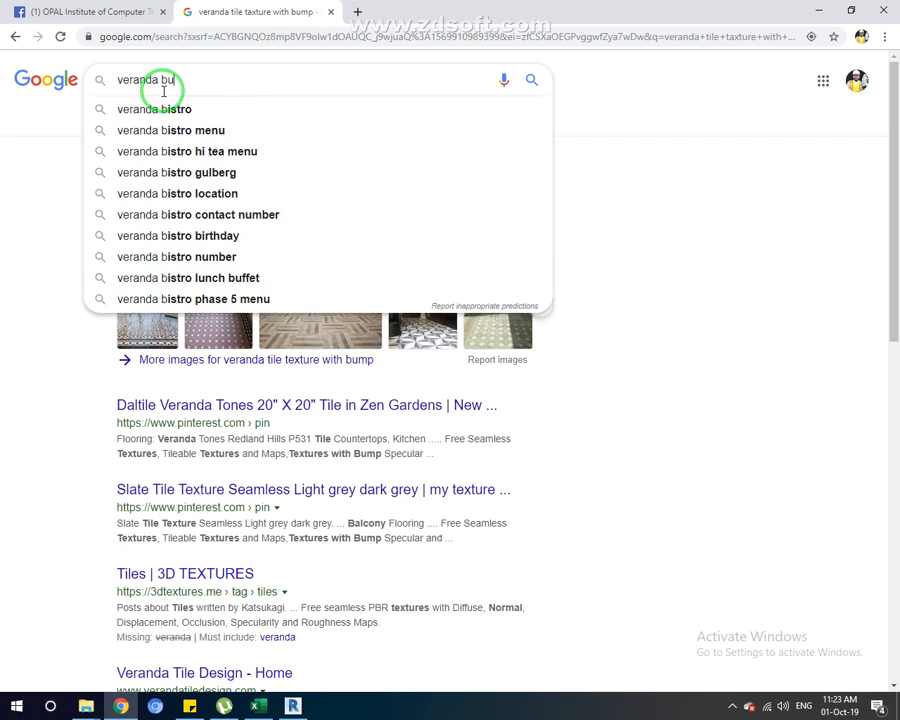
text(mp tile)
key(Return)
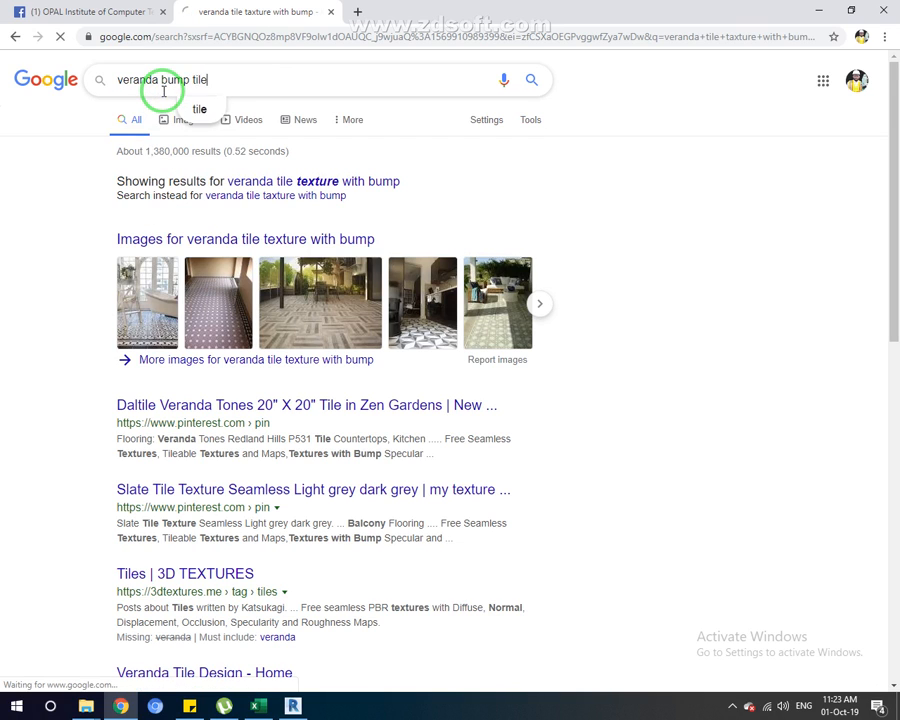
Replace the query with "veranda tile" and run the search
click(130, 77)
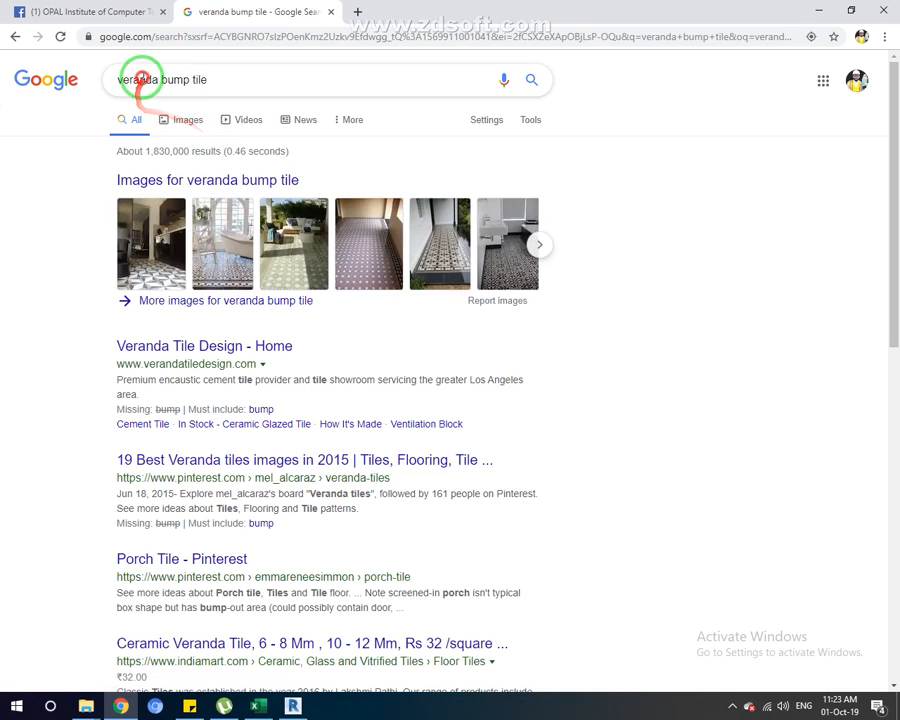
drag(227, 80, 20, 80)
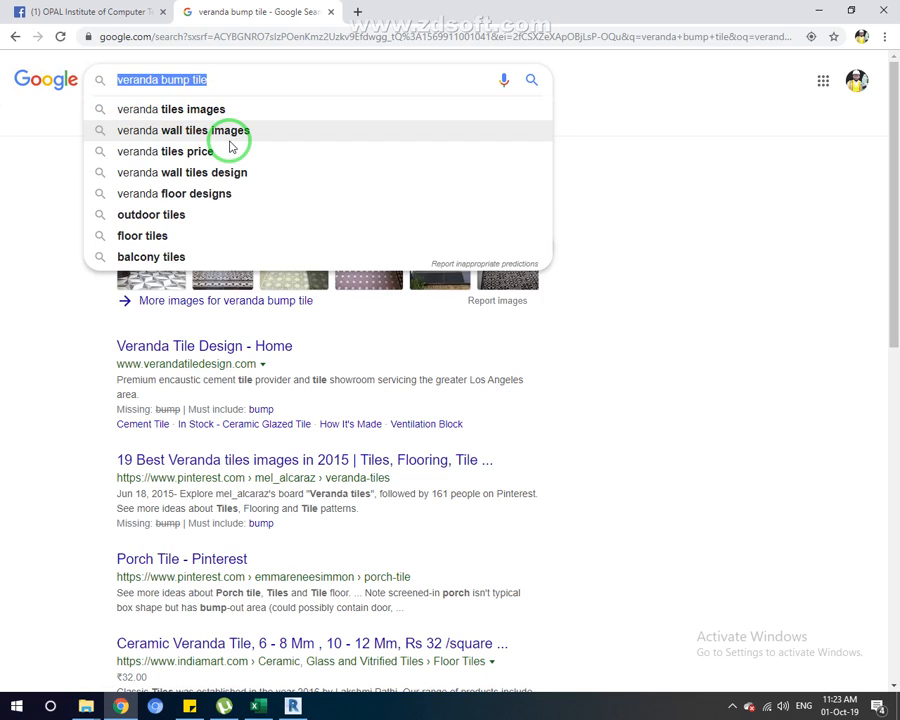
text(veranda tile)
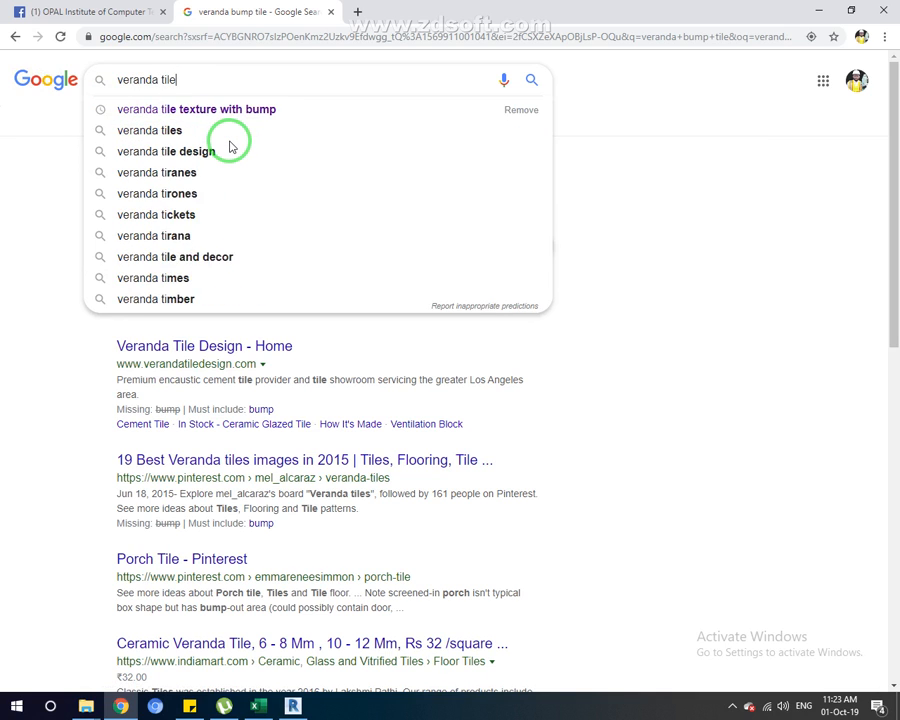
key(Return)
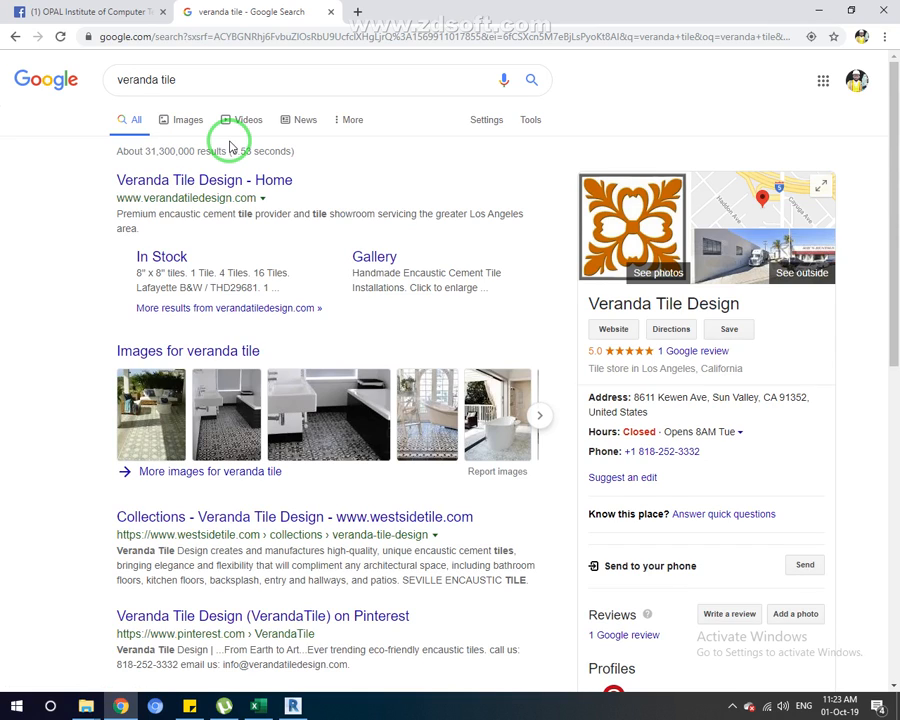
Extend the query to "veranda tile taxture" and run the search again
click(193, 88)
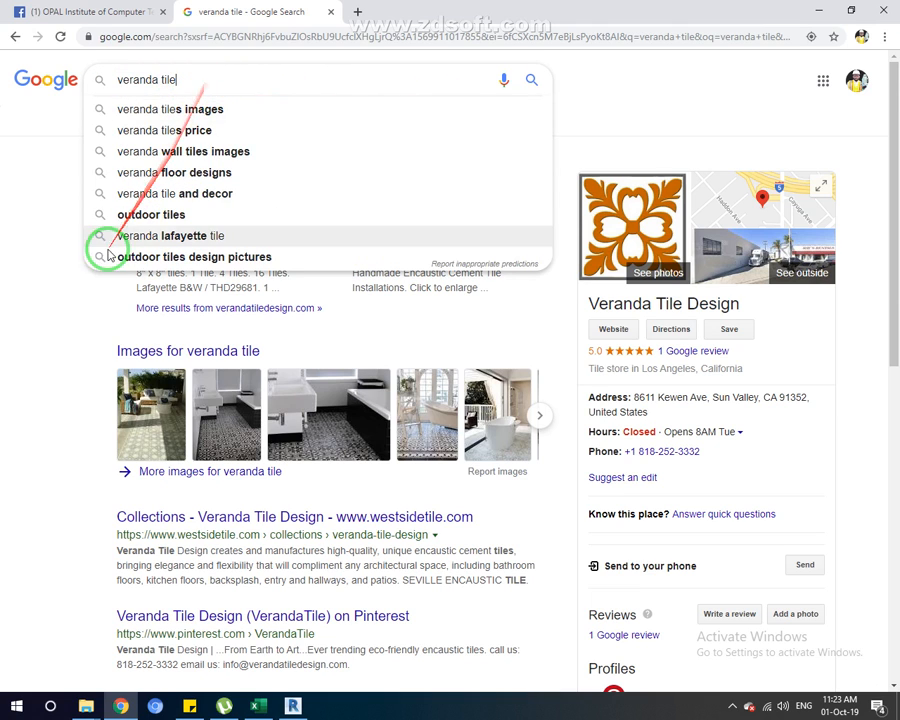
click(16, 284)
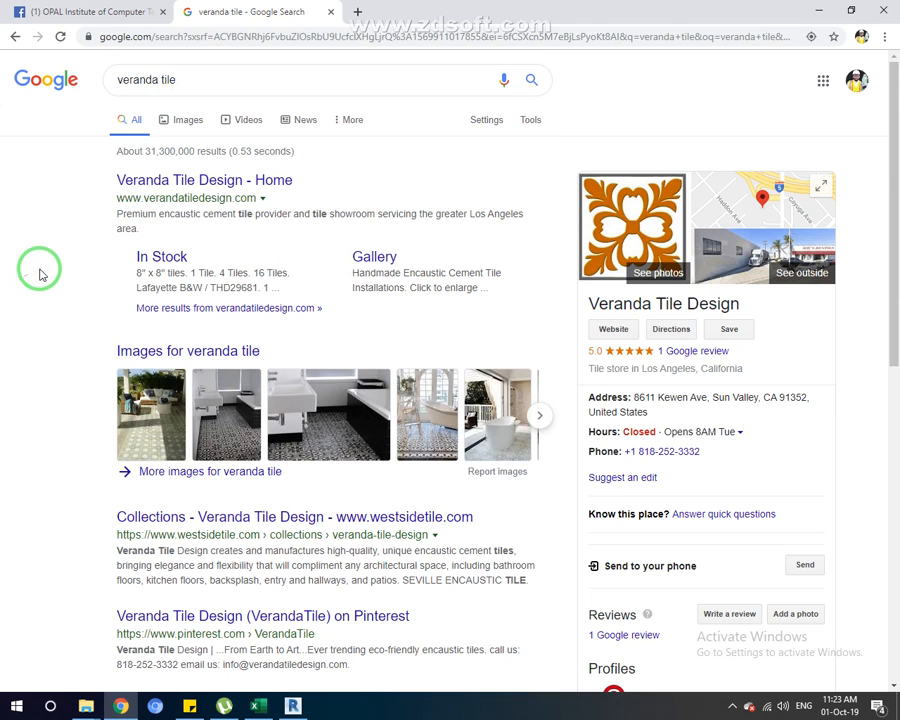
click(195, 81)
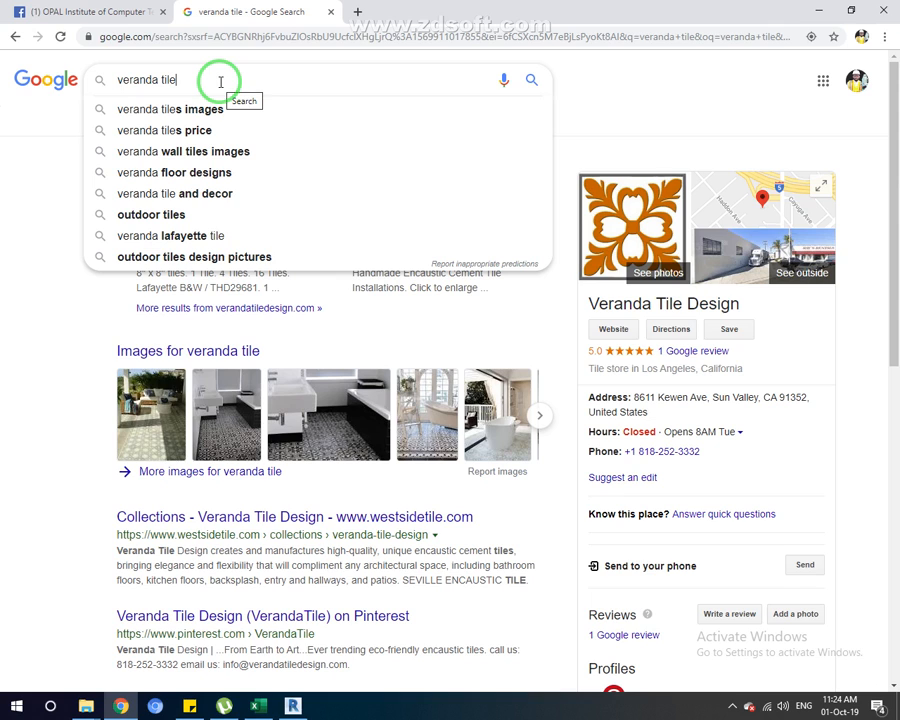
text(t)
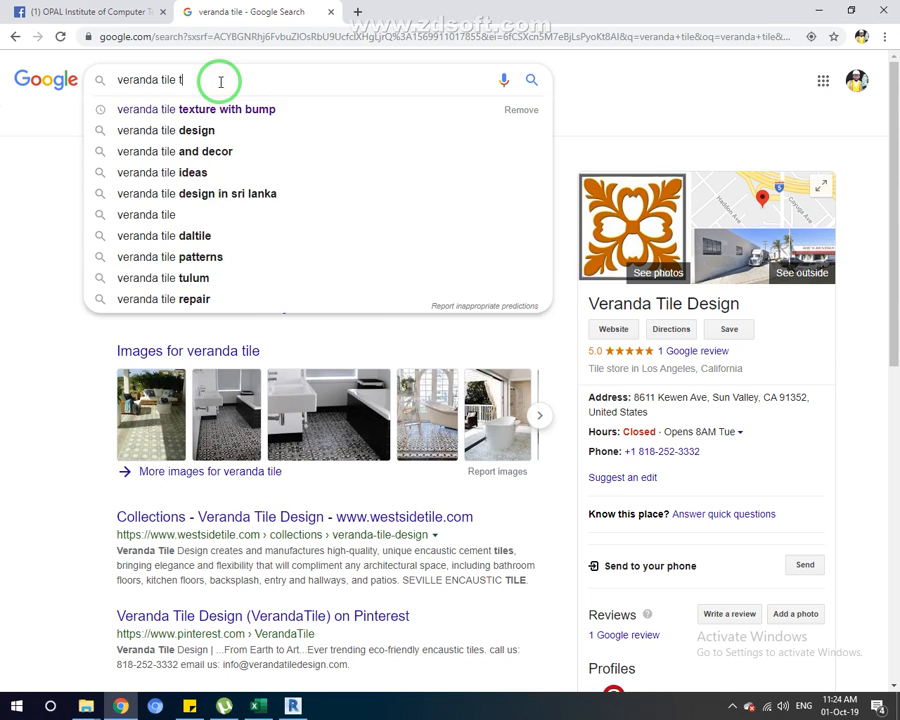
text(axture)
key(Return)
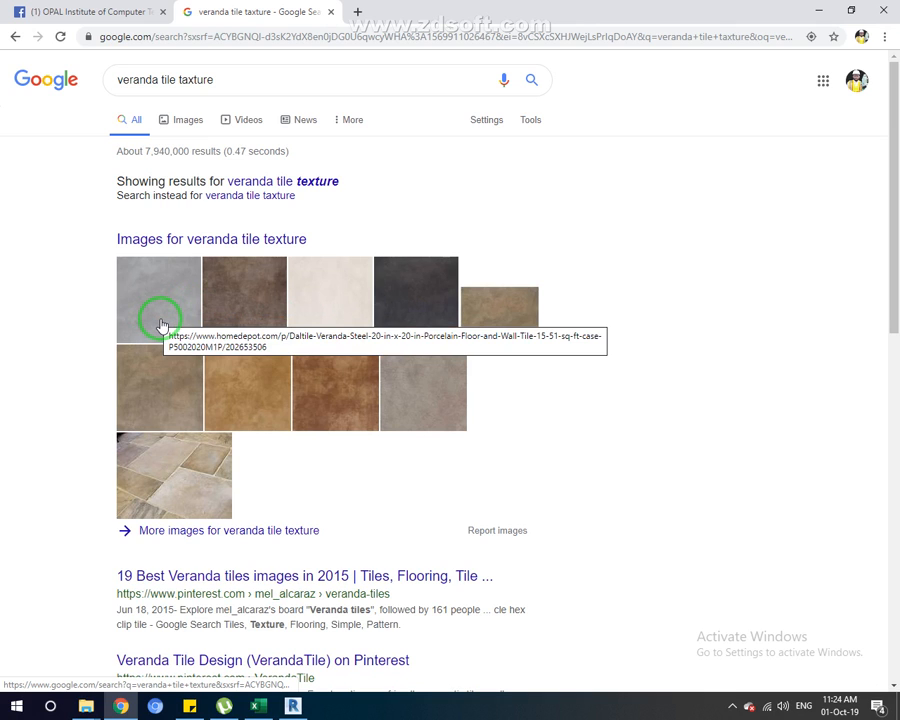
Browse the veranda tile texture images and open the orange Parking Tiles (Stone) result in a new browser tab
click(291, 358)
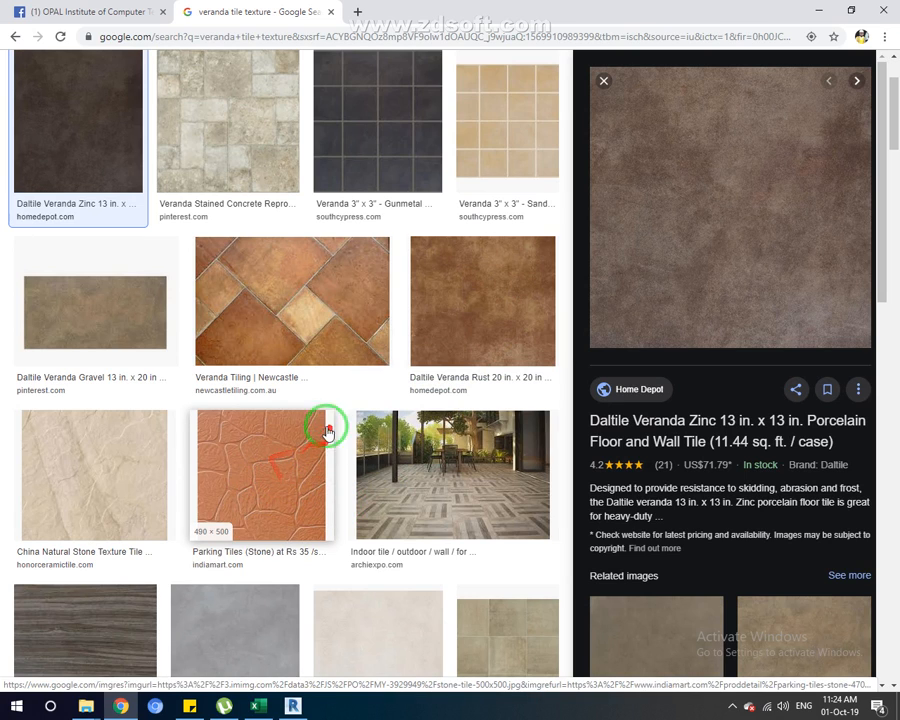
right_click(278, 480)
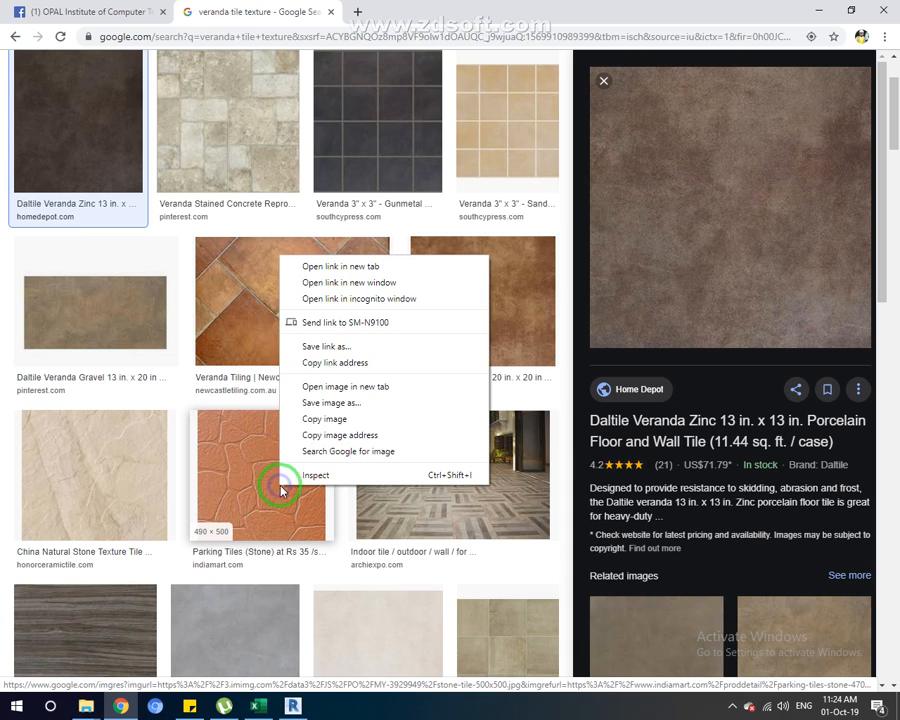
click(400, 262)
click(49, 703)
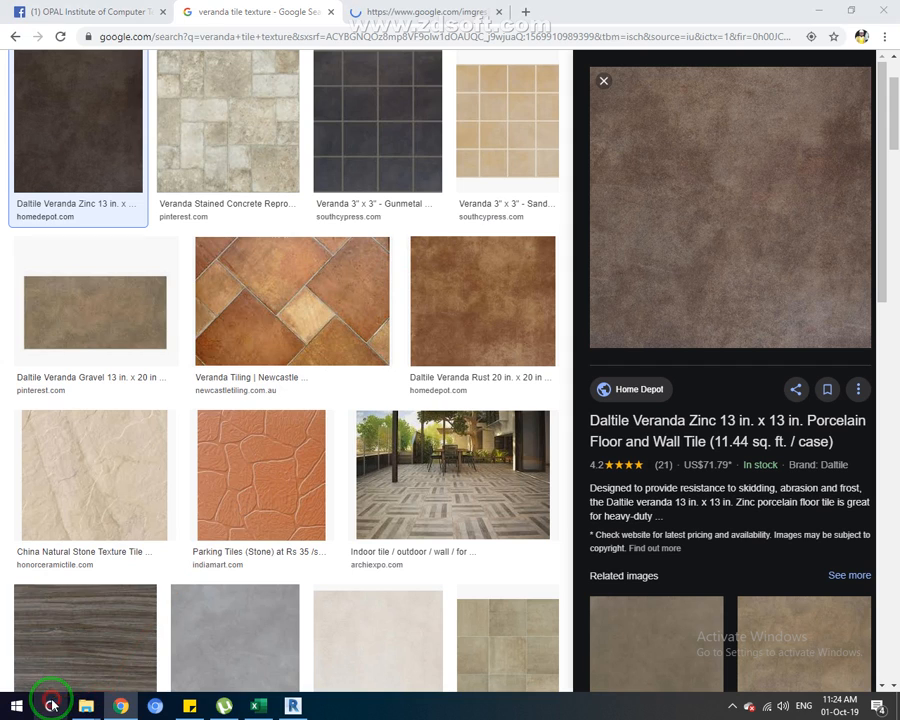
text(bu)
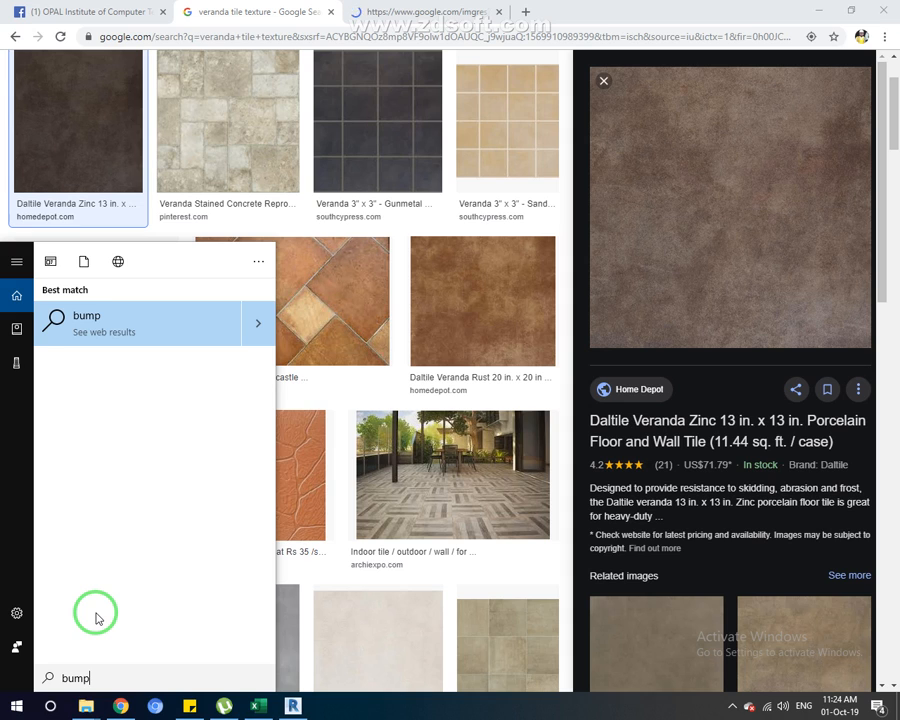
text(mp)
key(BackSpace)
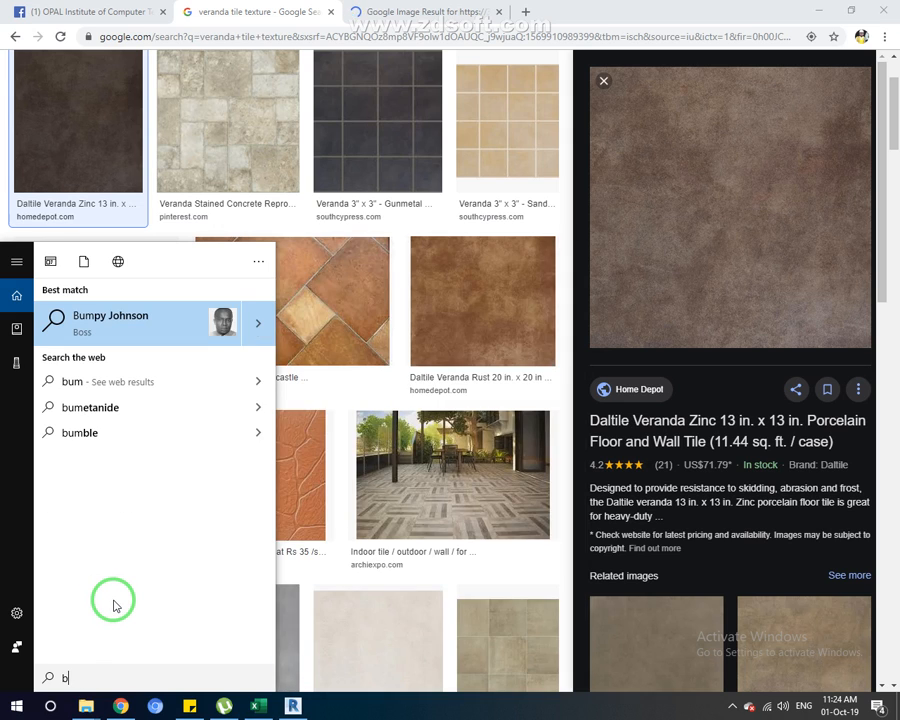
key(BackSpace)
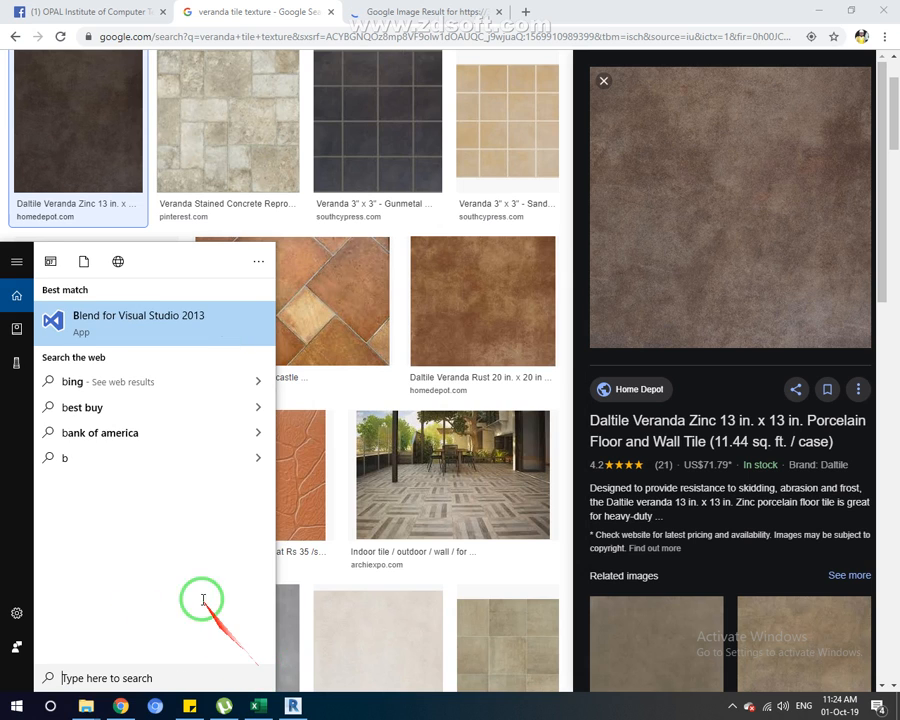
View the enlarged Parking Tiles (stone) image and its related herringbone-patterned Ceramic Vitrified Parking Tile image
click(415, 11)
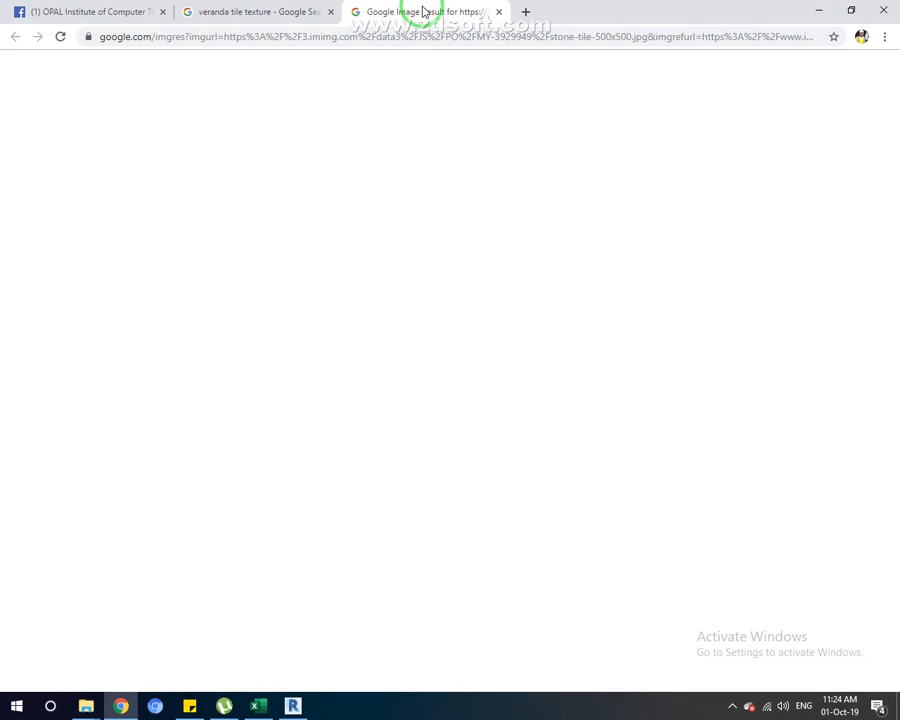
click(262, 14)
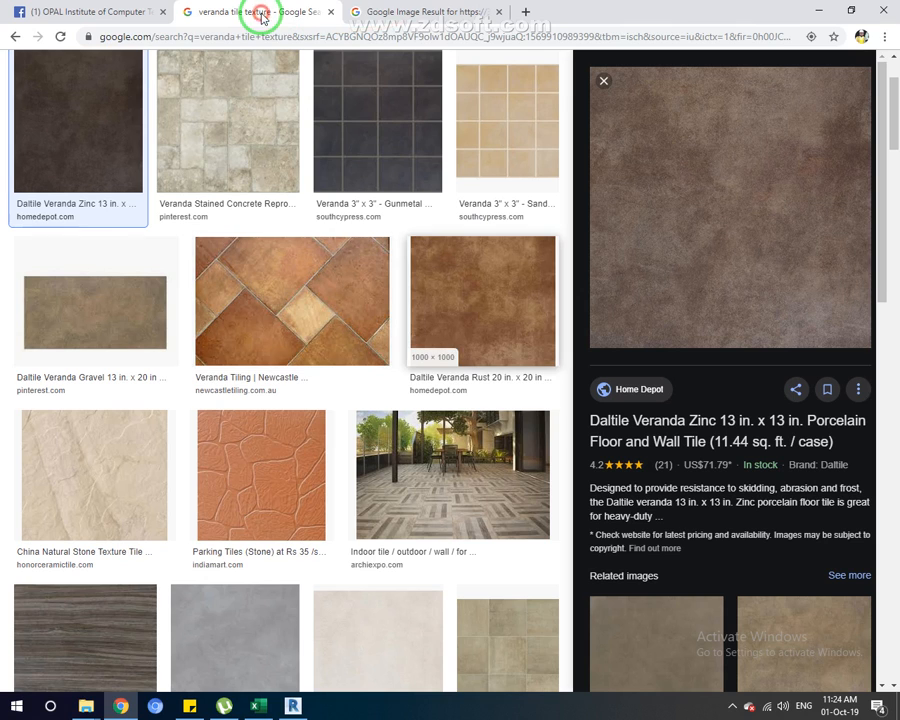
click(386, 10)
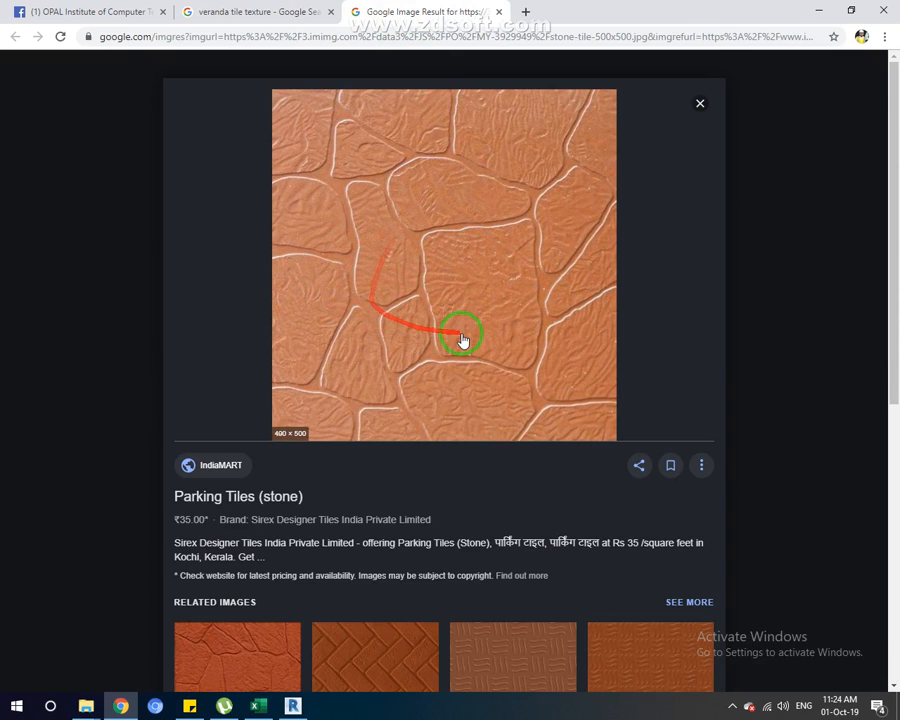
scroll(462, 341, down, 1)
click(370, 592)
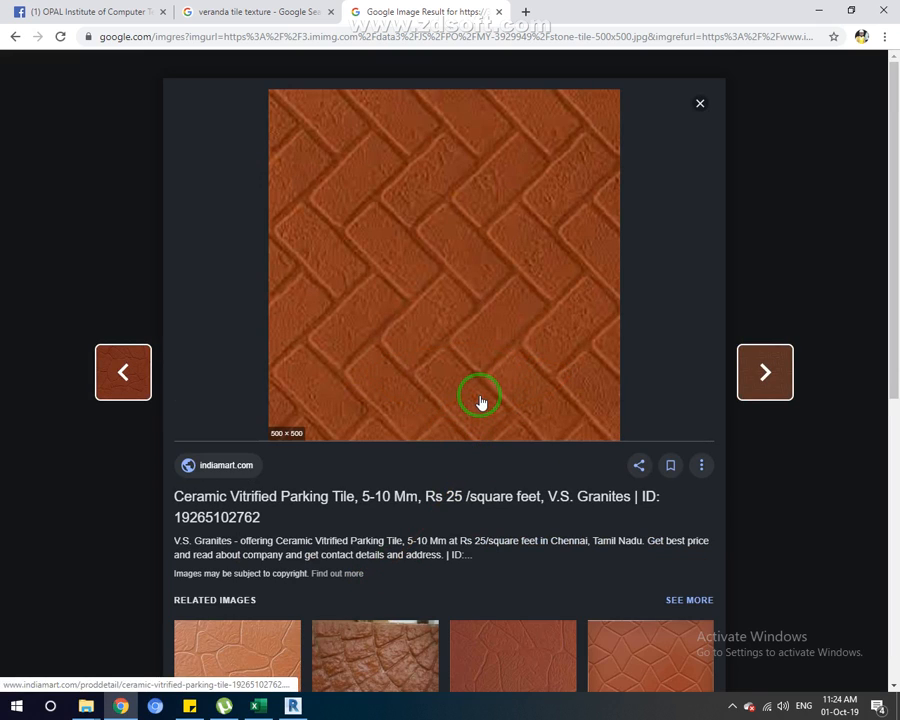
click(240, 13)
click(403, 8)
Switch to File Explorer and open the softwares folder on the E: drive
mouse_move(87, 707)
click(90, 645)
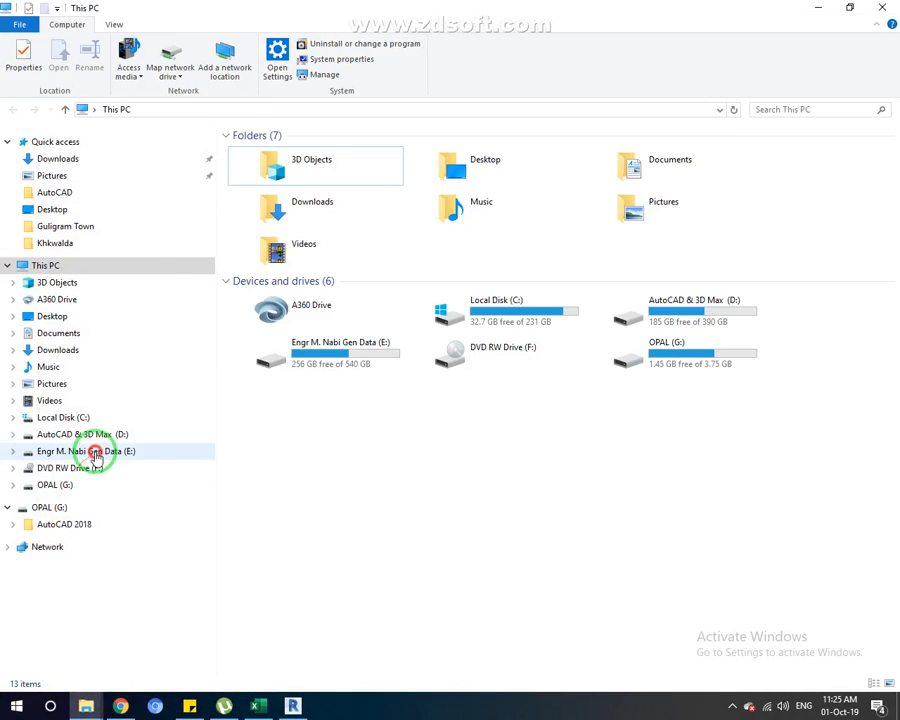
click(96, 451)
double_click(757, 466)
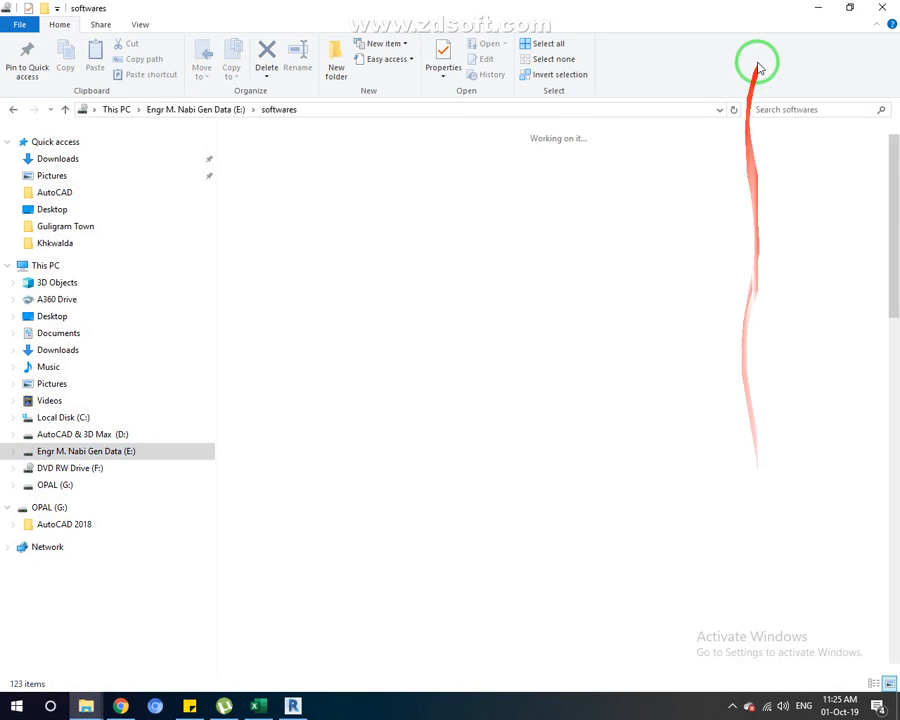
Search the softwares folder for "bump"
click(785, 111)
text(bump)
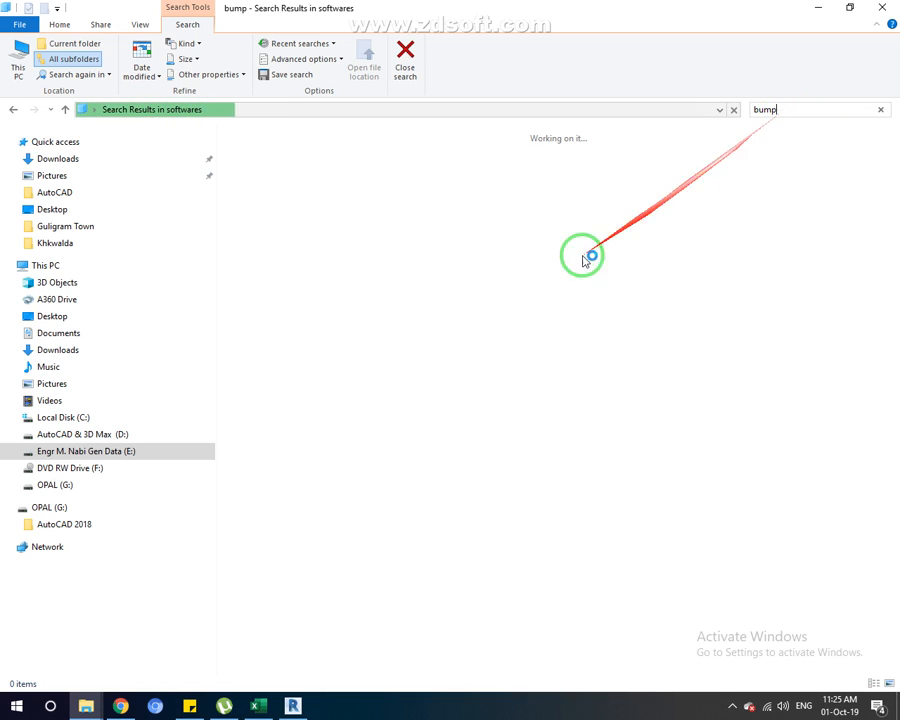
Switch to Chrome and open a new browser tab
click(120, 705)
click(525, 12)
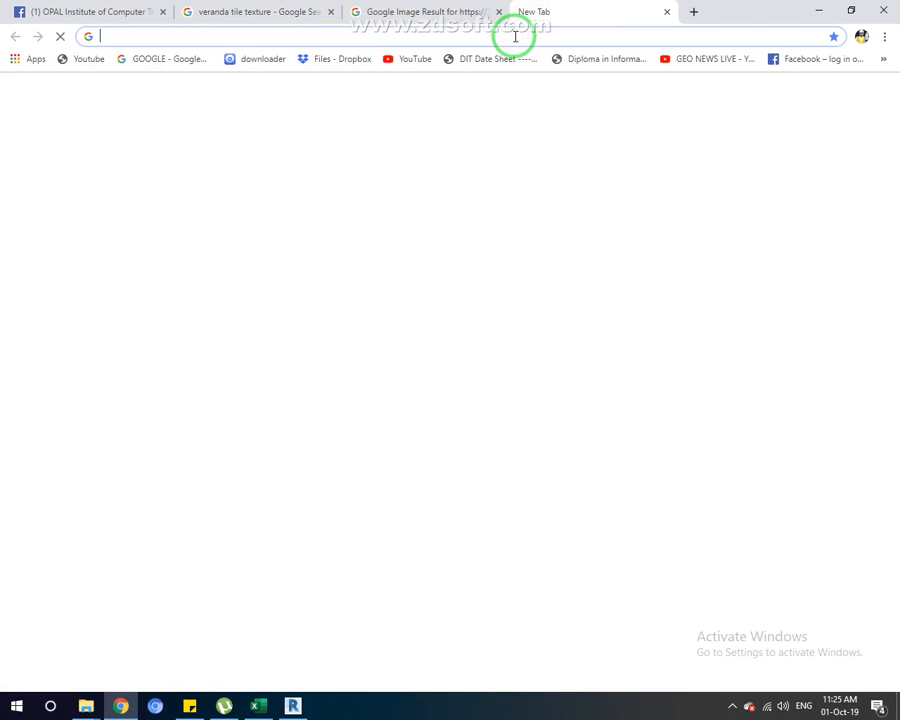
text(o)
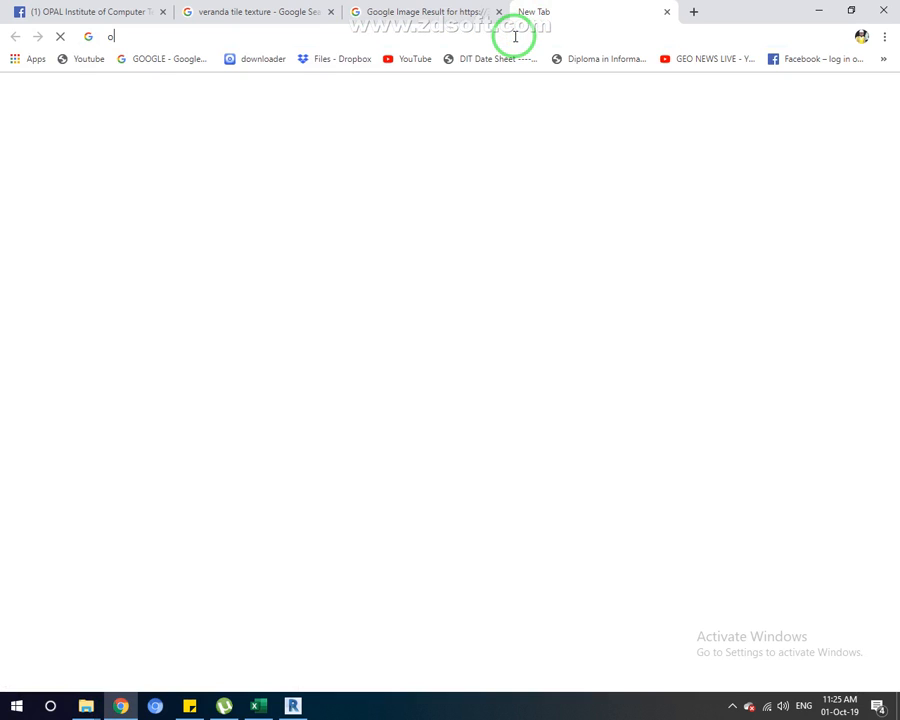
text(nline bump)
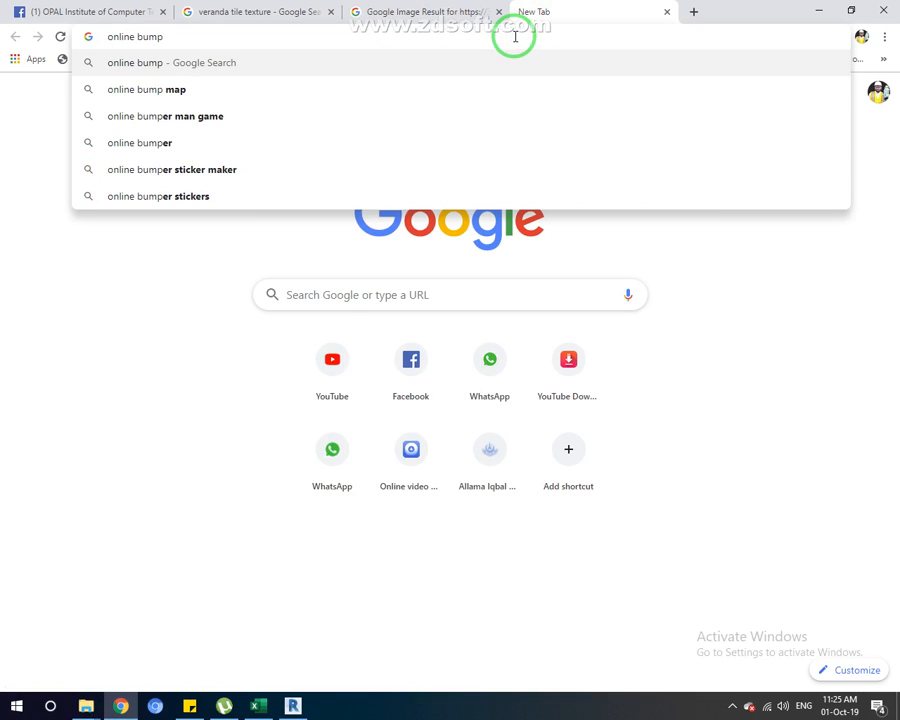
text( map)
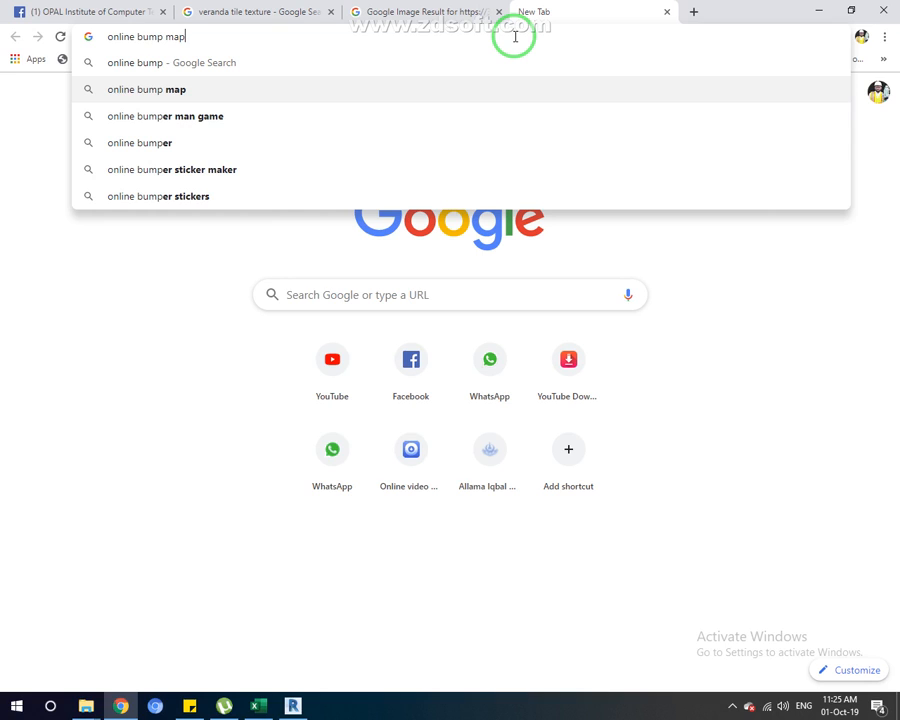
key(BackSpace)
key(BackSpace)
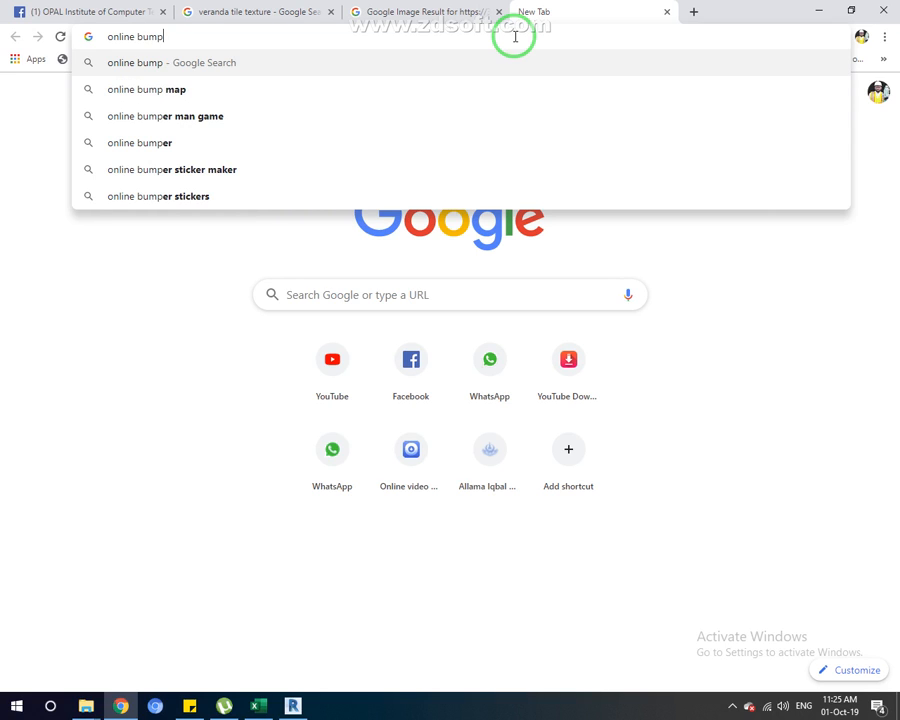
text(pictu)
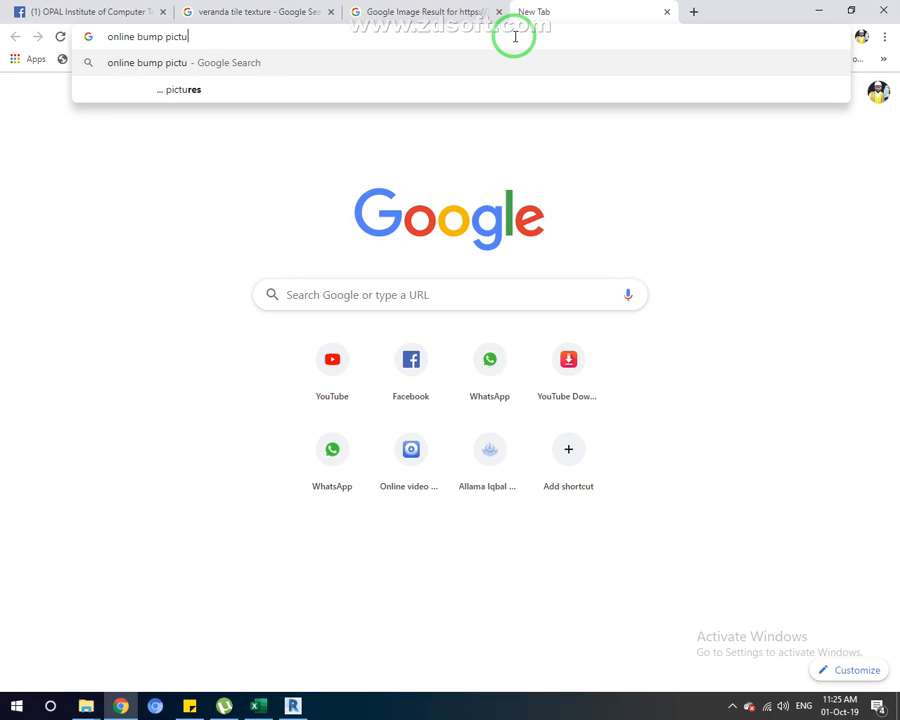
key(BackSpace)
key(BackSpace)
key(BackSpace)
key(BackSpace)
key(BackSpace)
key(BackSpace)
key(BackSpace)
key(BackSpace)
Search the web for "bump converter" using the suggested query
text(c)
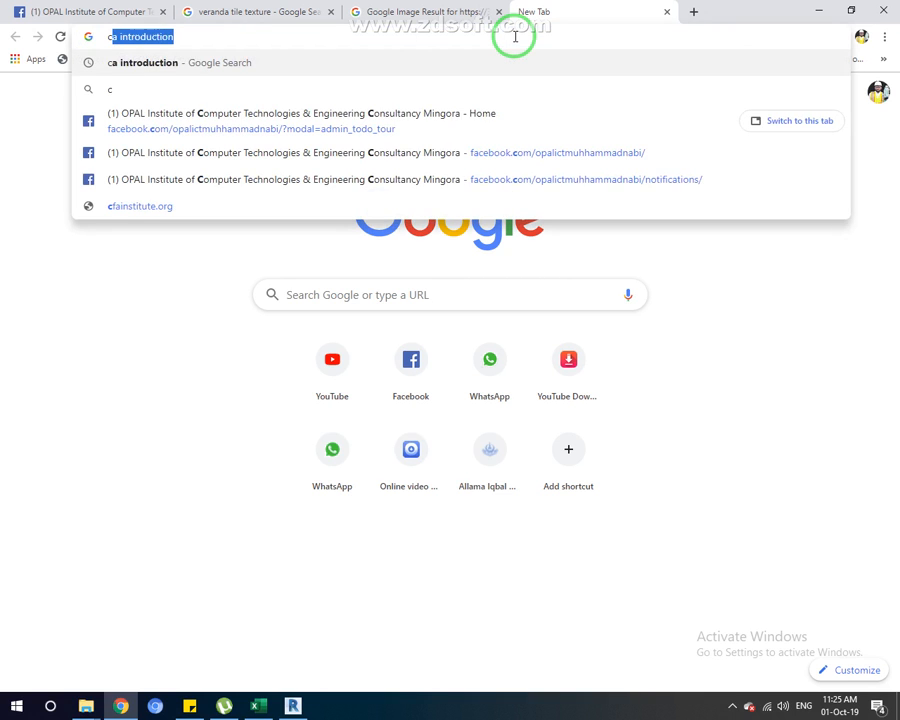
text(bump)
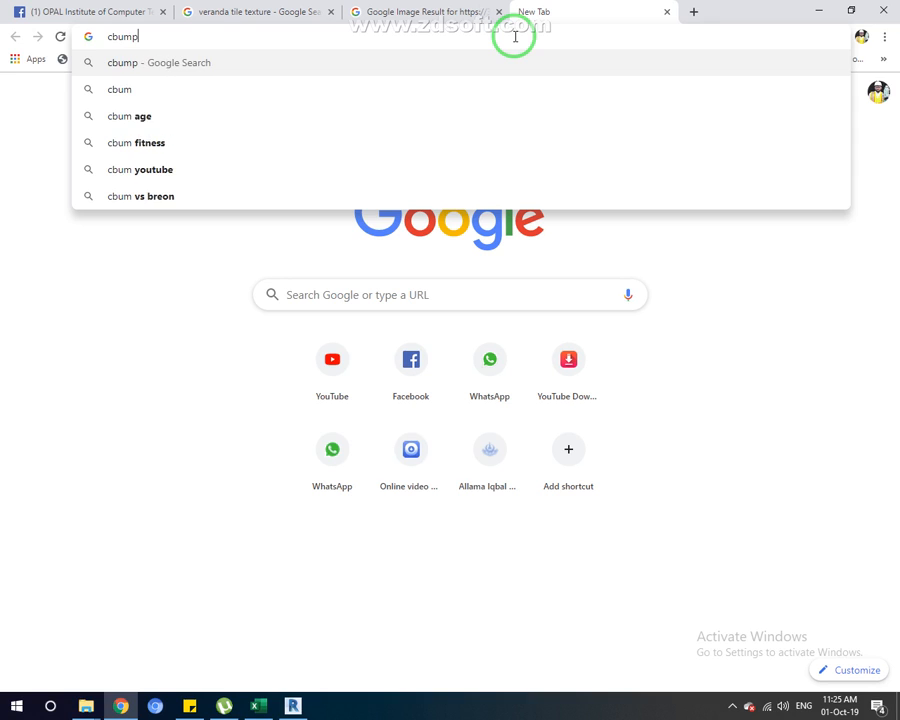
text( convert)
key(Down)
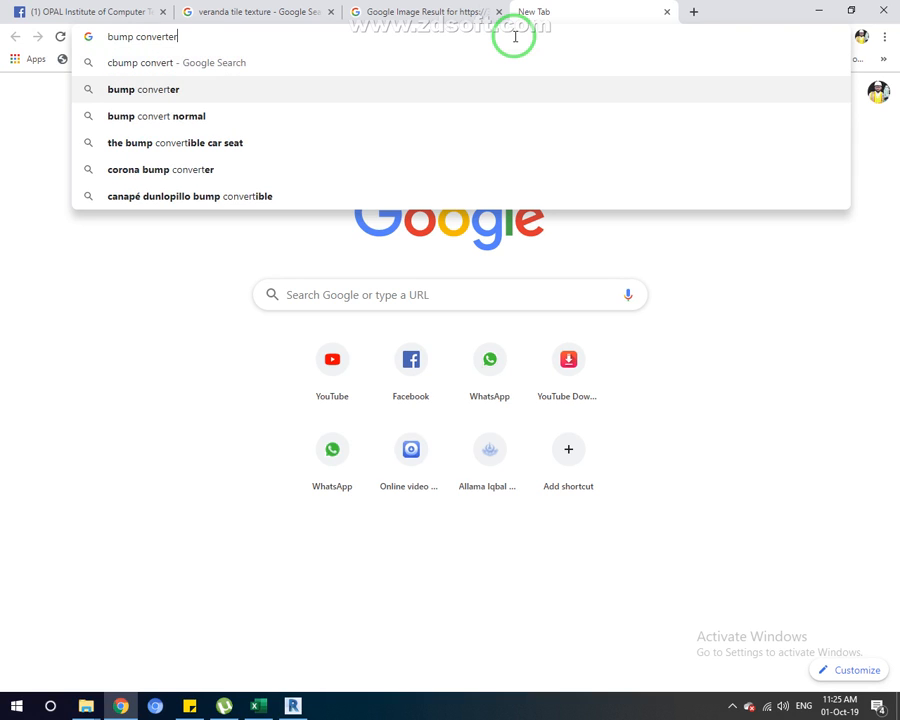
key(Return)
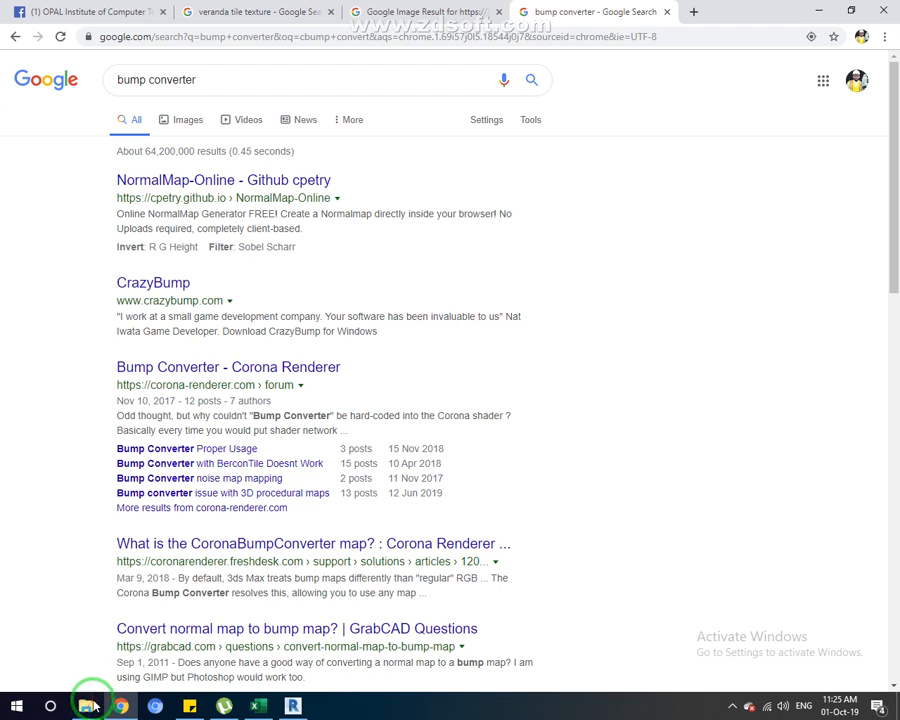
Return to the softwares search in File Explorer and replace the query with "craz"
mouse_move(84, 710)
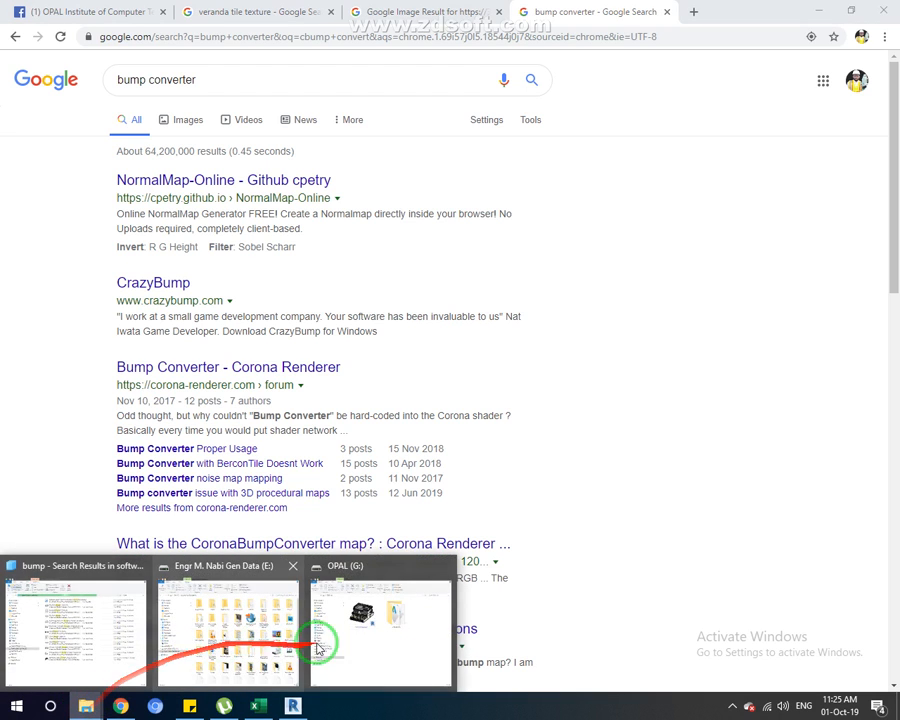
click(127, 644)
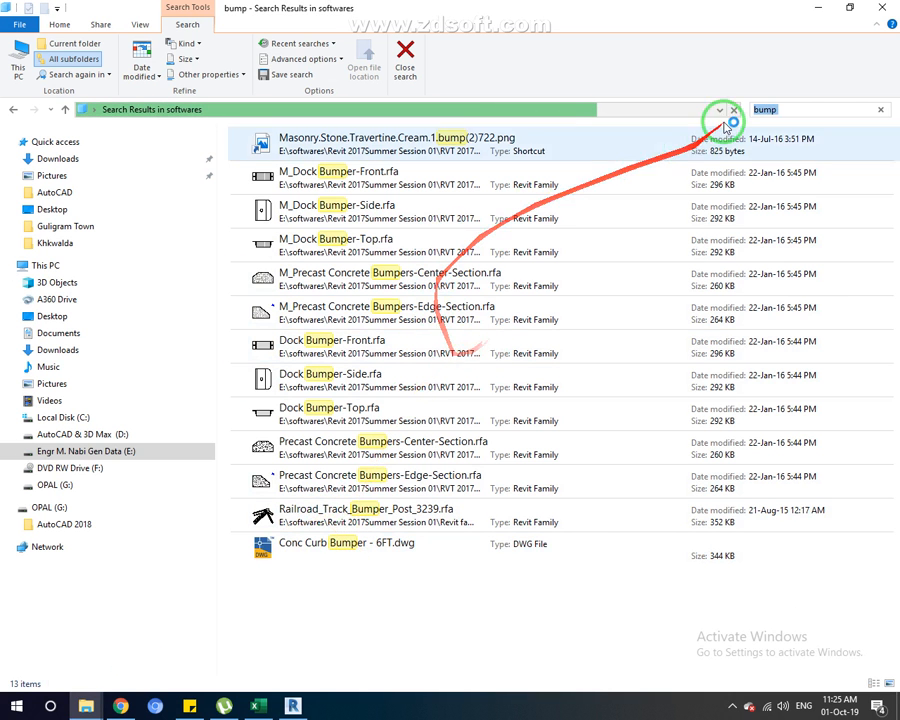
click(880, 109)
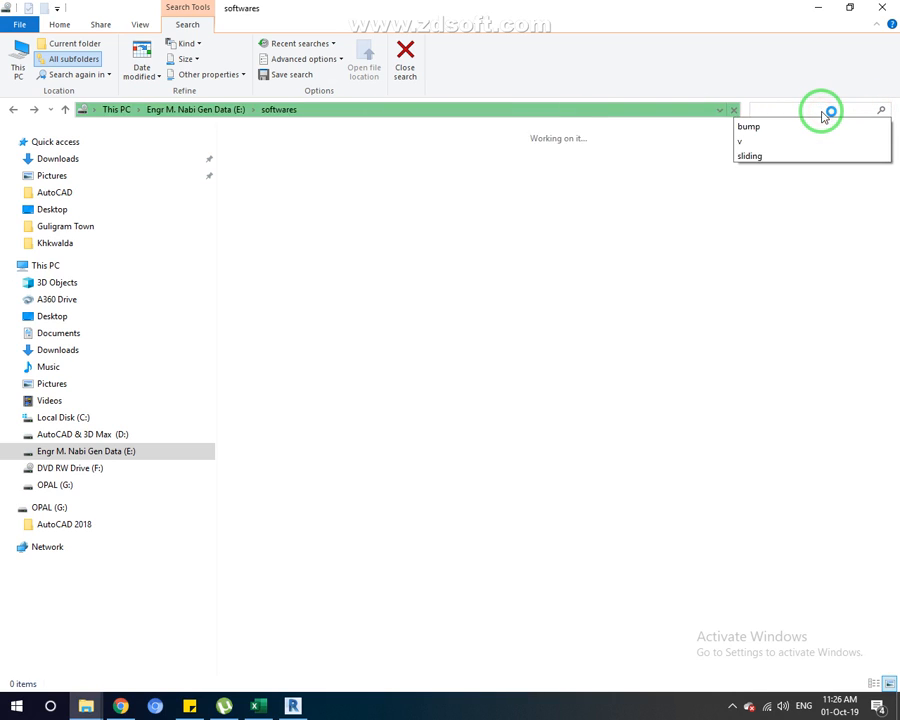
text(craz)
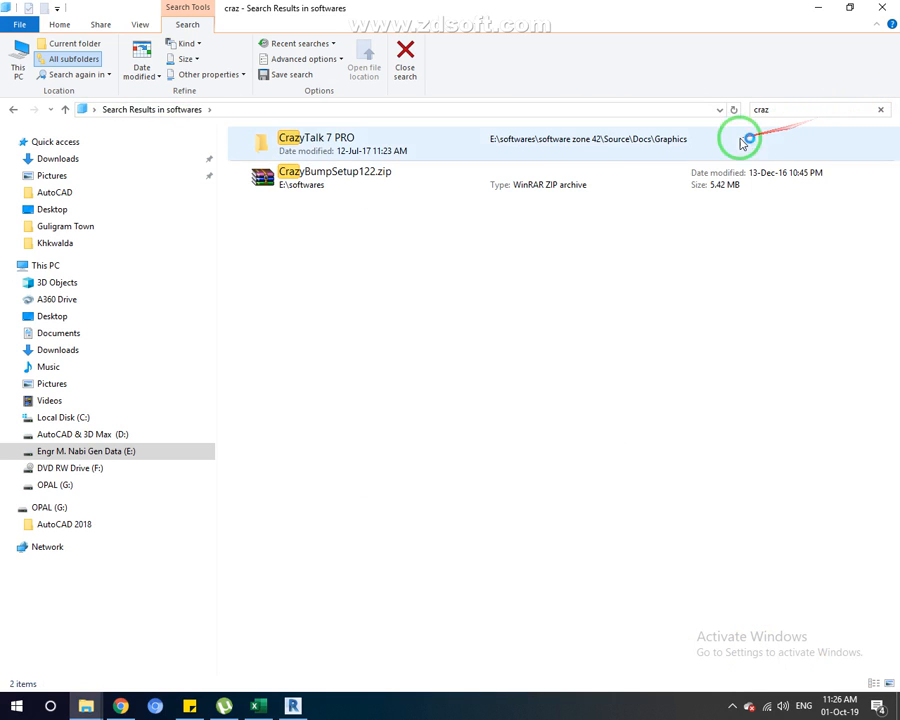
Extract the CrazyBumpSetup122.zip archive into its current folder
click(372, 191)
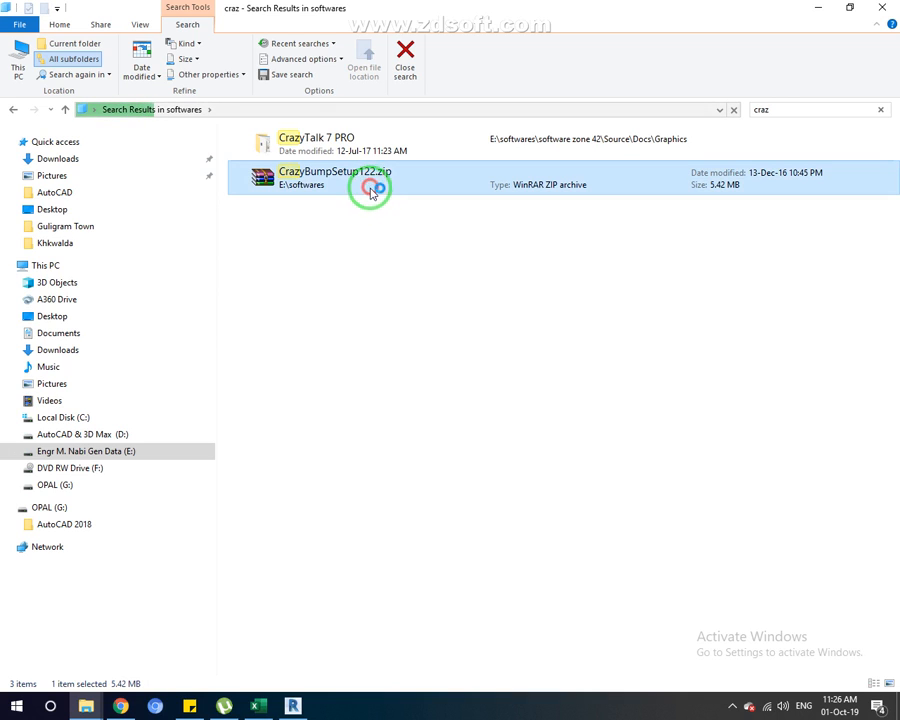
double_click(334, 191)
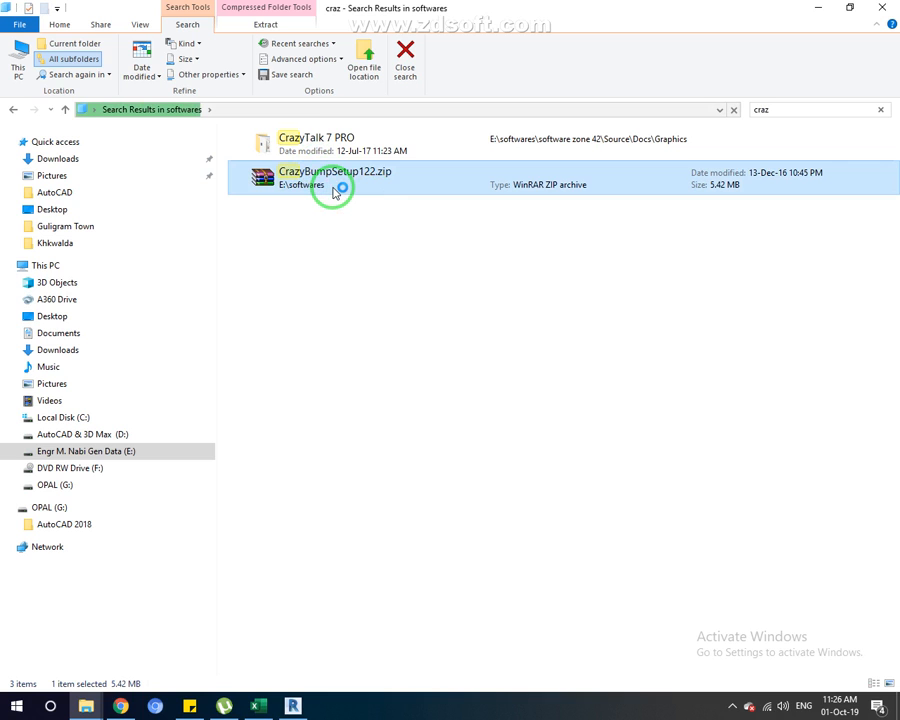
right_click(334, 191)
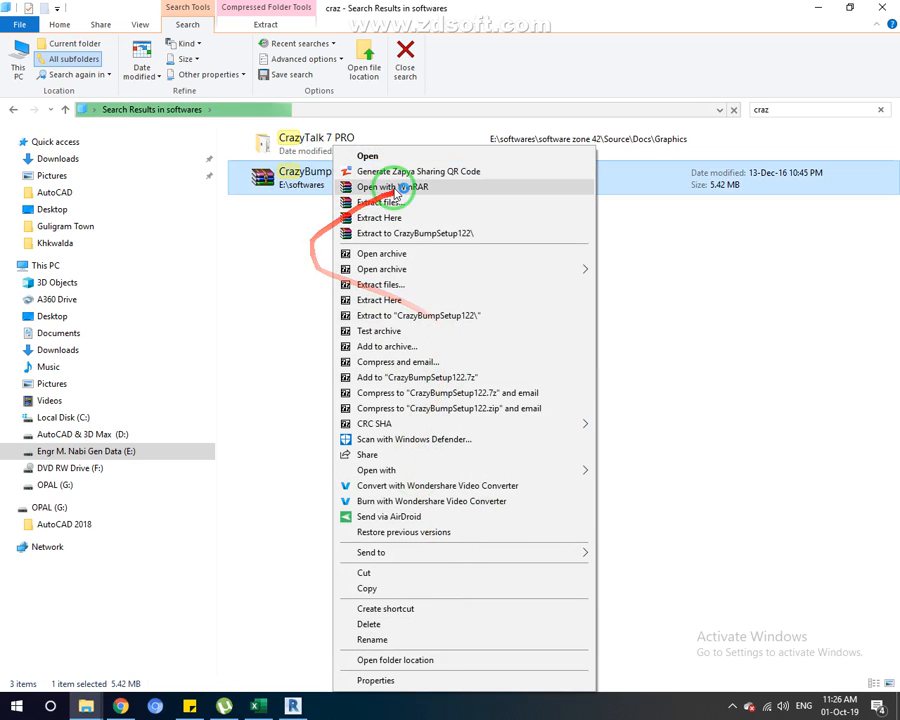
click(415, 214)
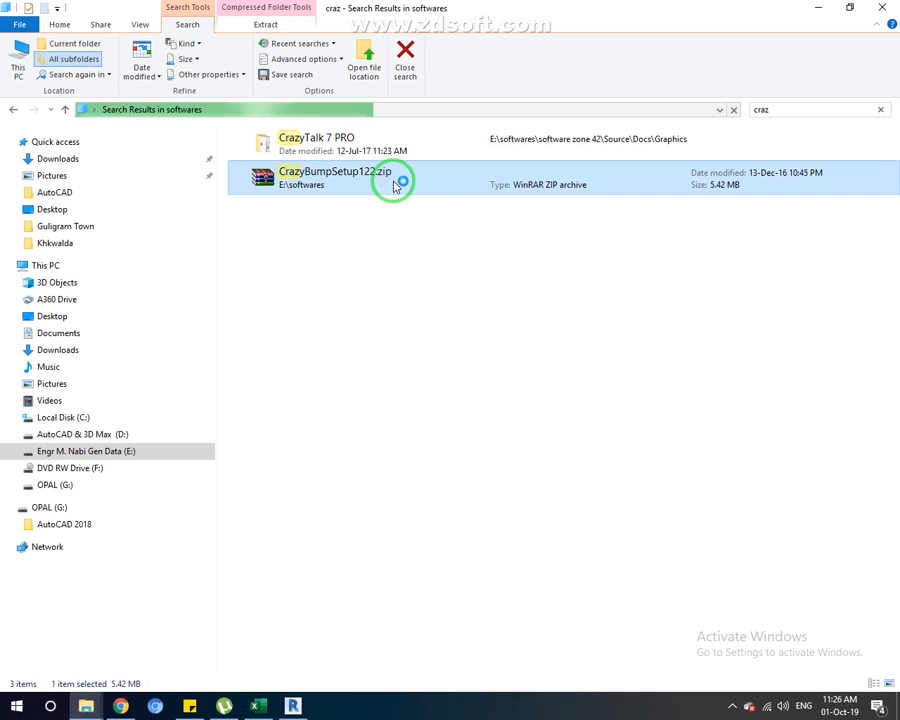
Open the folder containing CrazyBumpSetup122.zip and look through it for the CrazyBump setup files
right_click(395, 186)
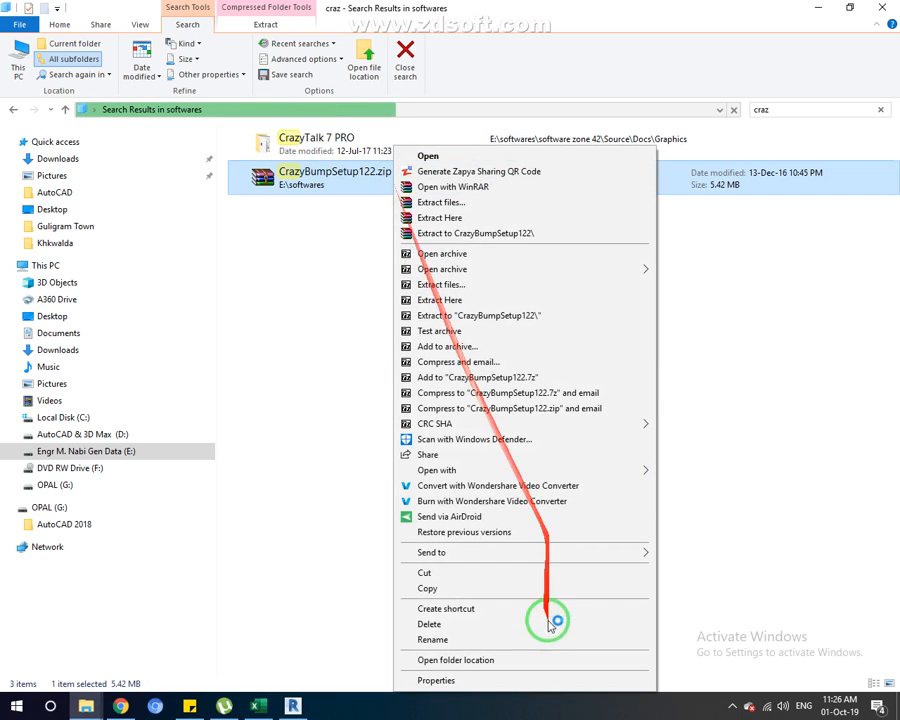
click(556, 657)
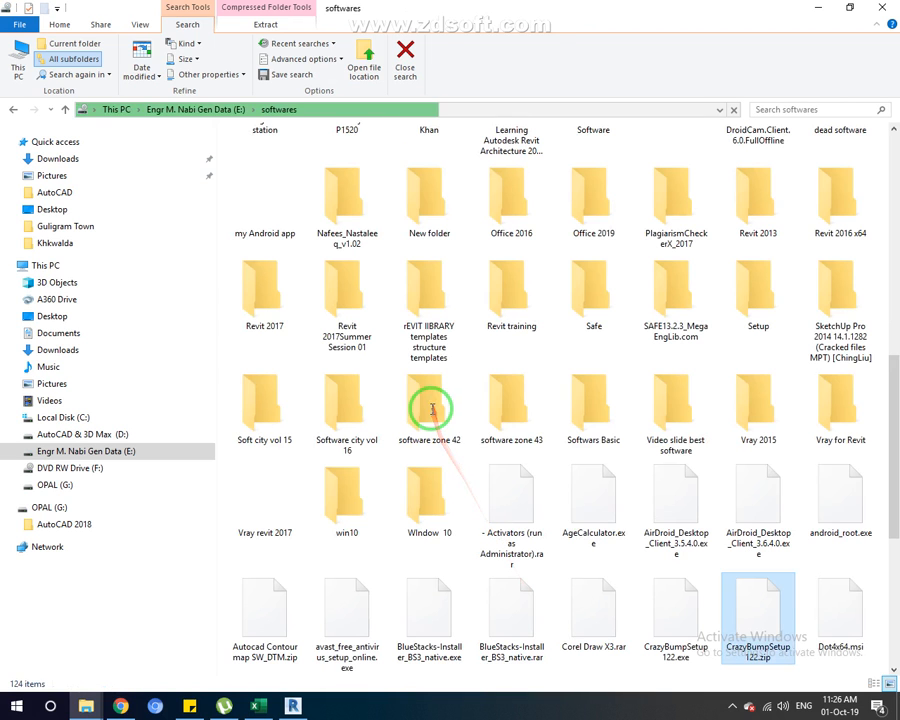
scroll(745, 478, down, 5)
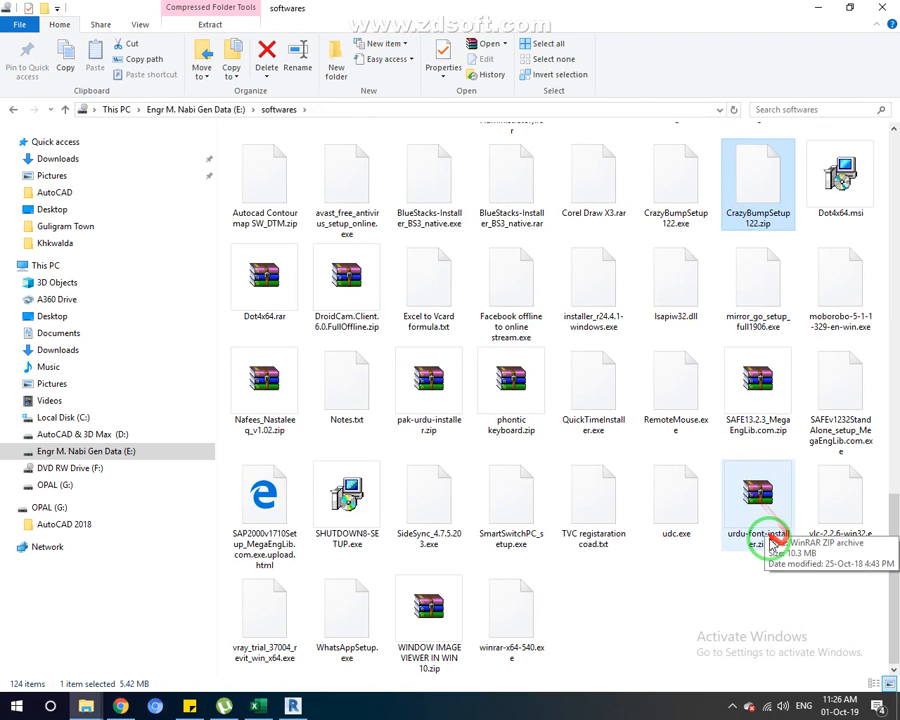
click(673, 205)
key(c)
key(c)
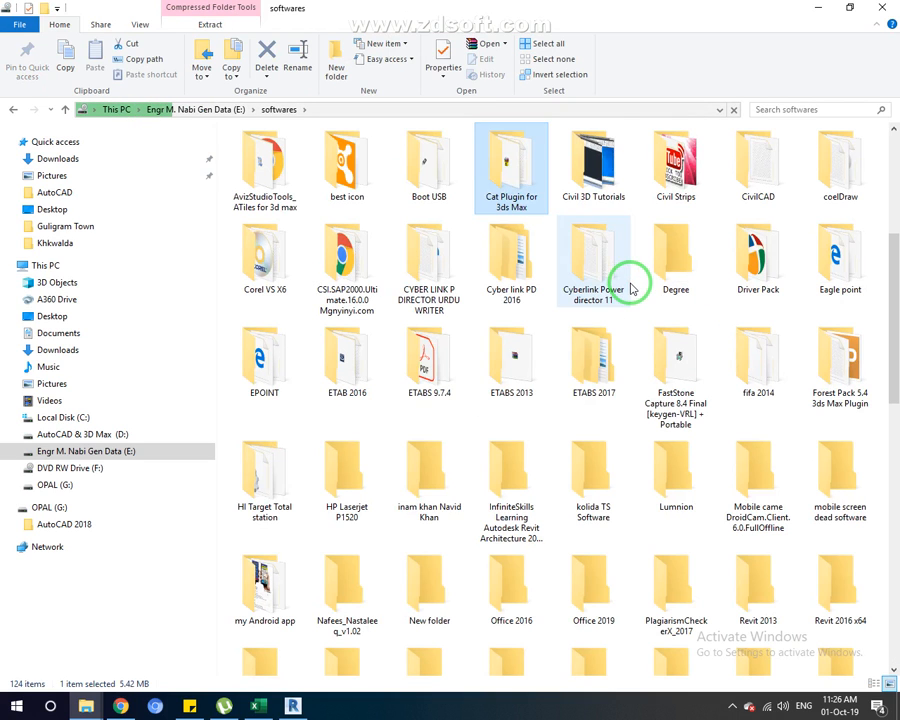
key(c)
key(c)
key(c)
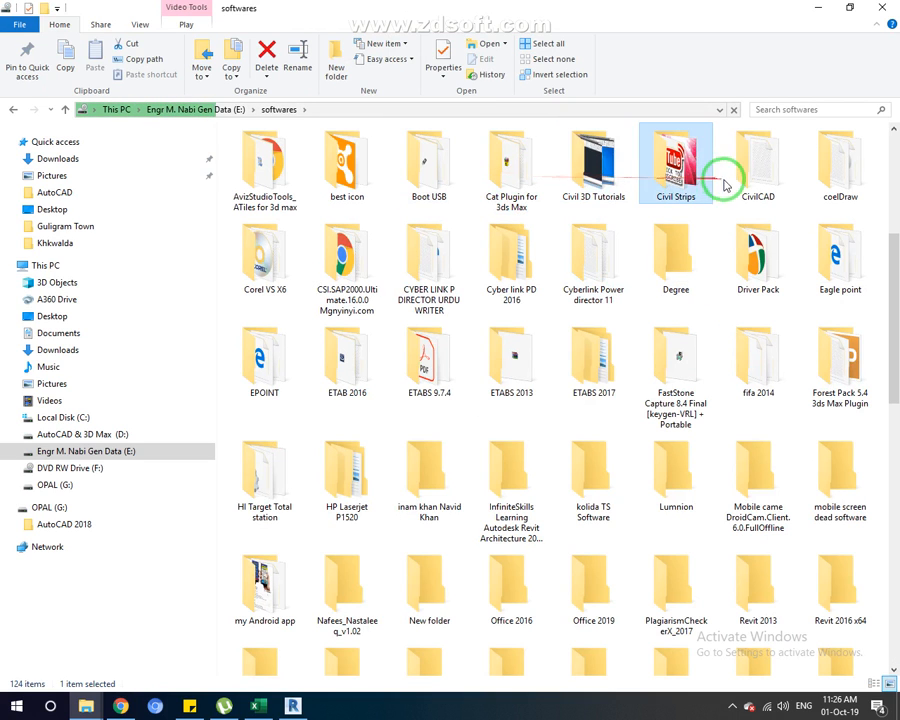
key(c)
key(c)
key(c)
key(c)
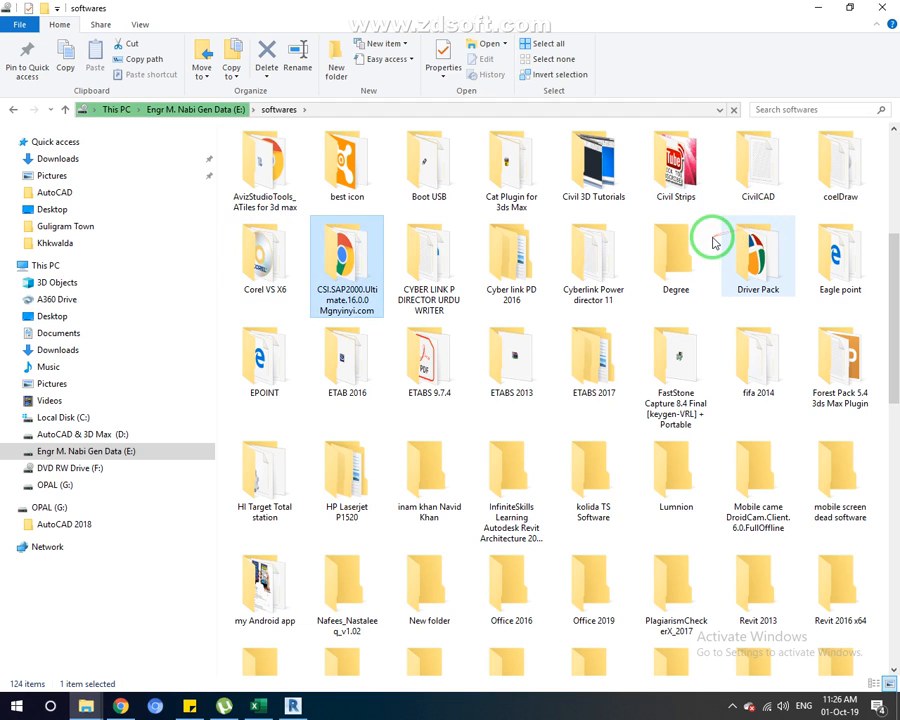
key(c)
key(c)
key(c)
key(c)
key(c)
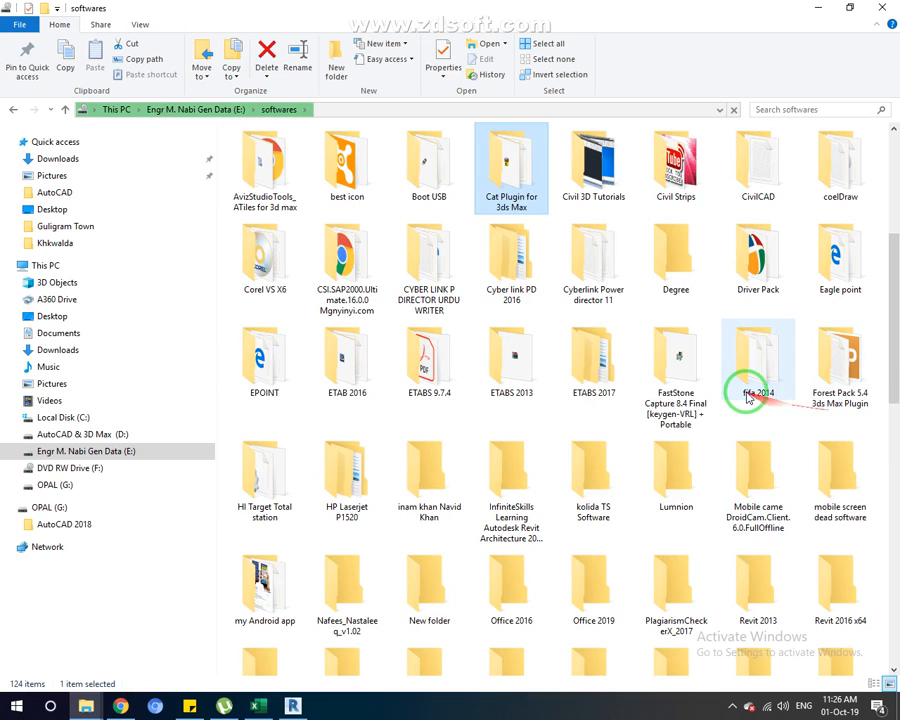
key(c)
scroll(747, 396, down, 8)
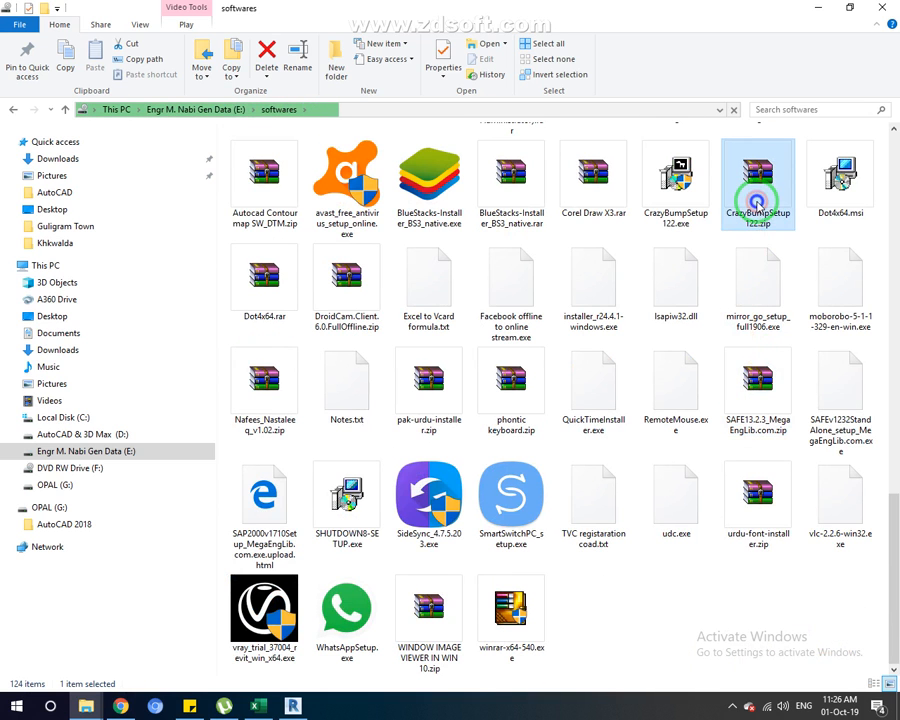
Extract CrazyBumpSetup122.zip again directly into the softwares folder
click(751, 201)
right_click(799, 243)
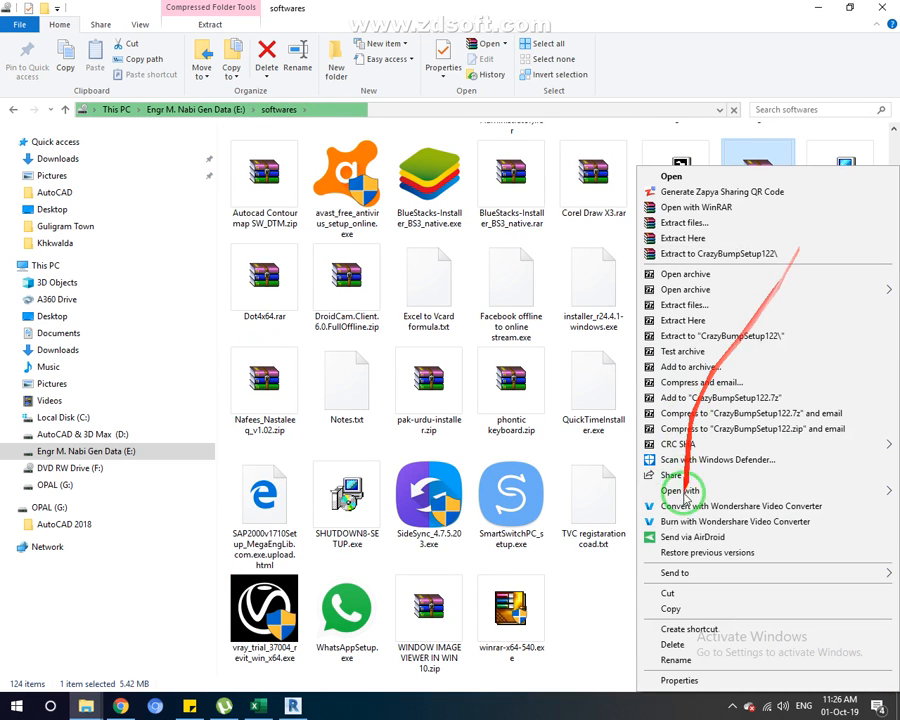
click(711, 240)
click(412, 422)
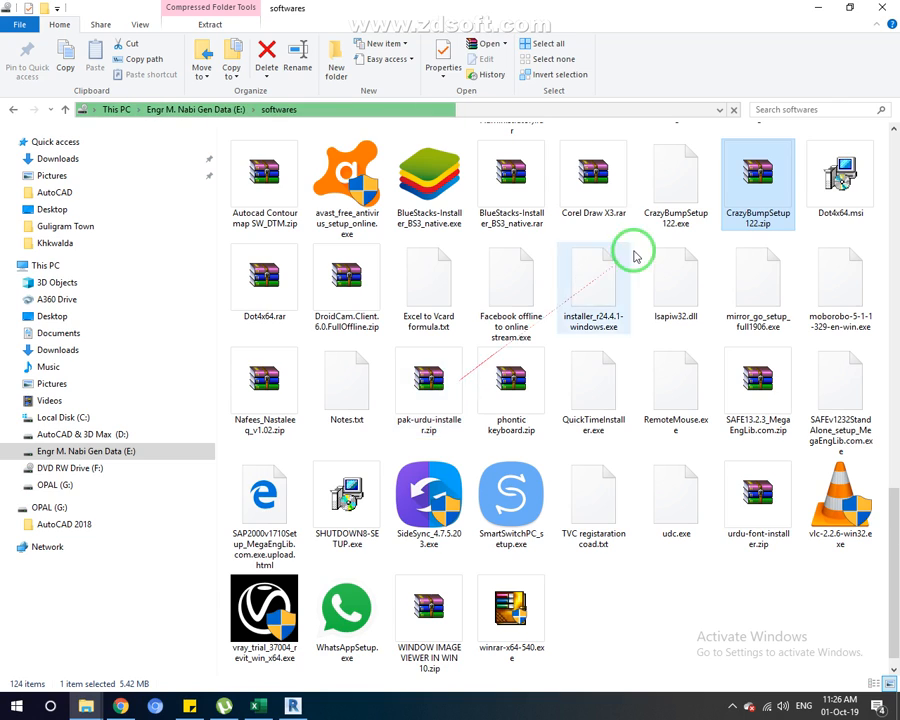
Run CrazyBumpSetup122.exe, minimize the windows in front and bring the CrazyBump installer into view
click(680, 185)
double_click(679, 177)
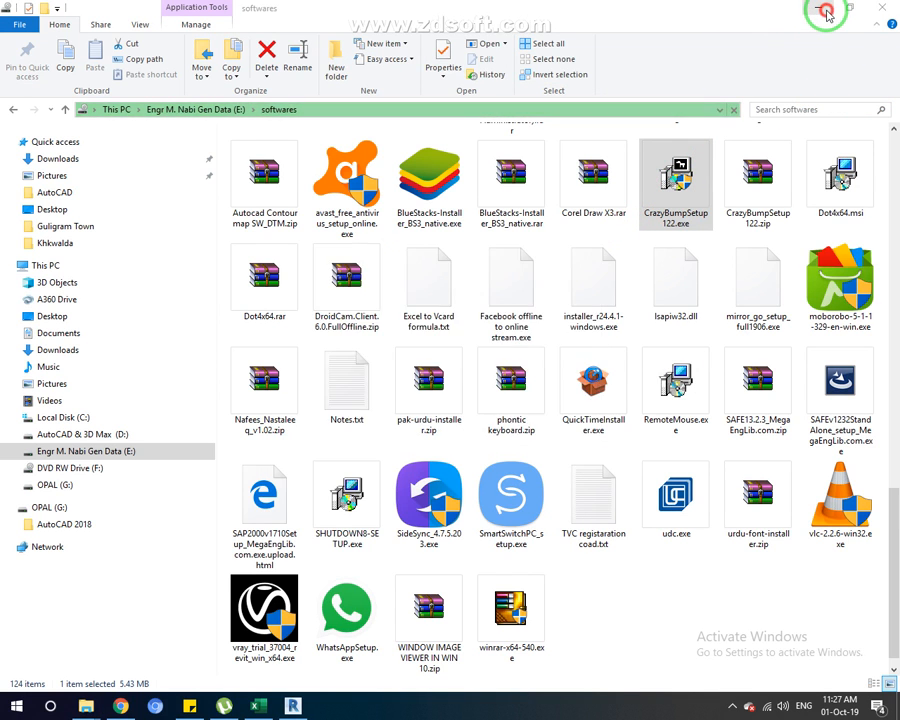
click(823, 10)
click(822, 12)
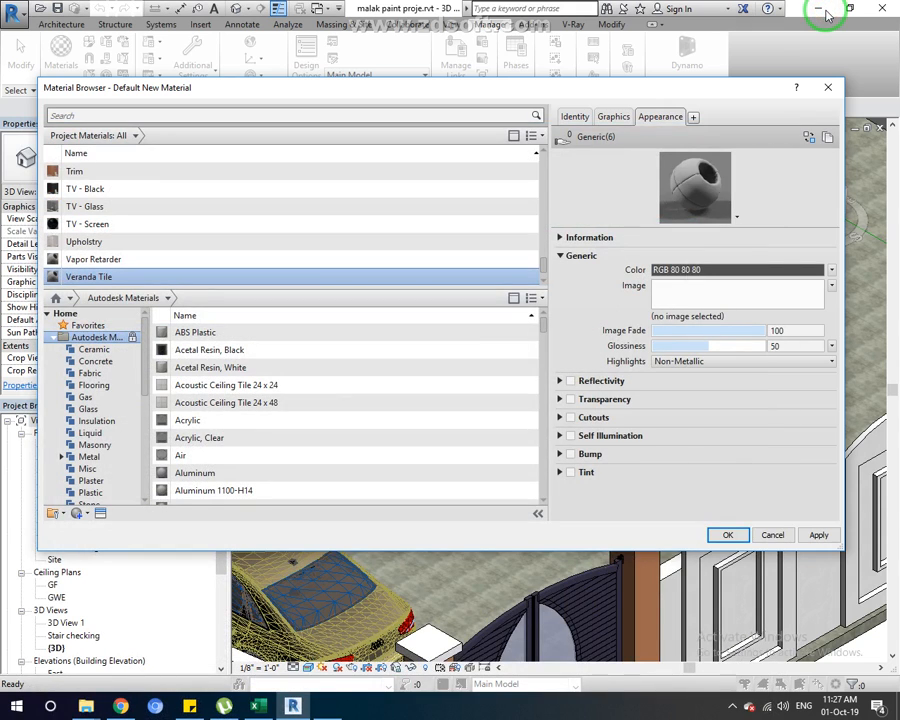
click(325, 707)
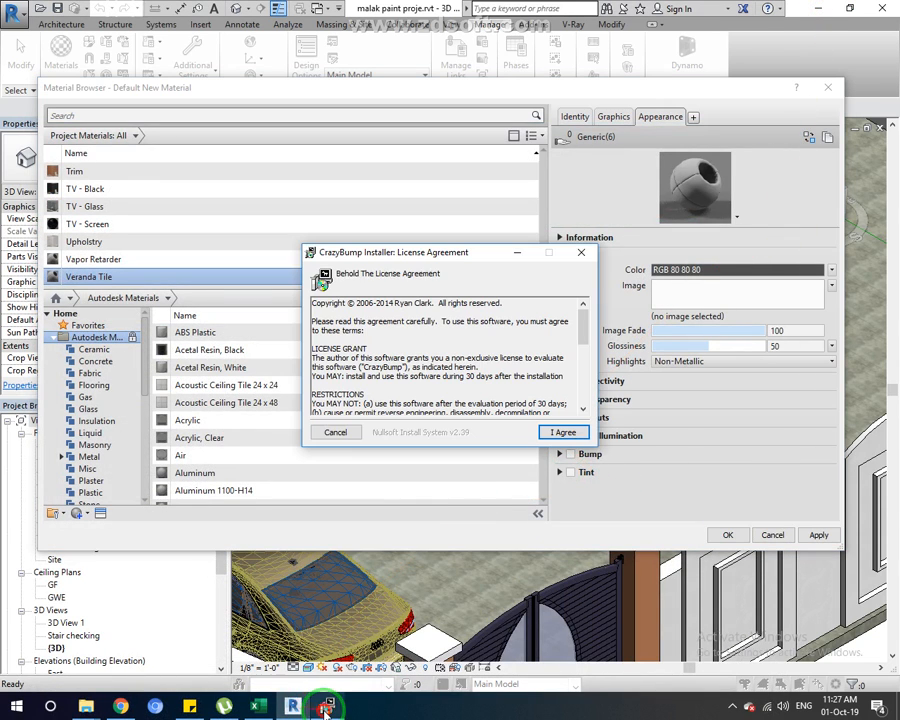
Accept the CrazyBump license agreement and install the program to C:\Program Files (x86)\Crazybump
click(563, 432)
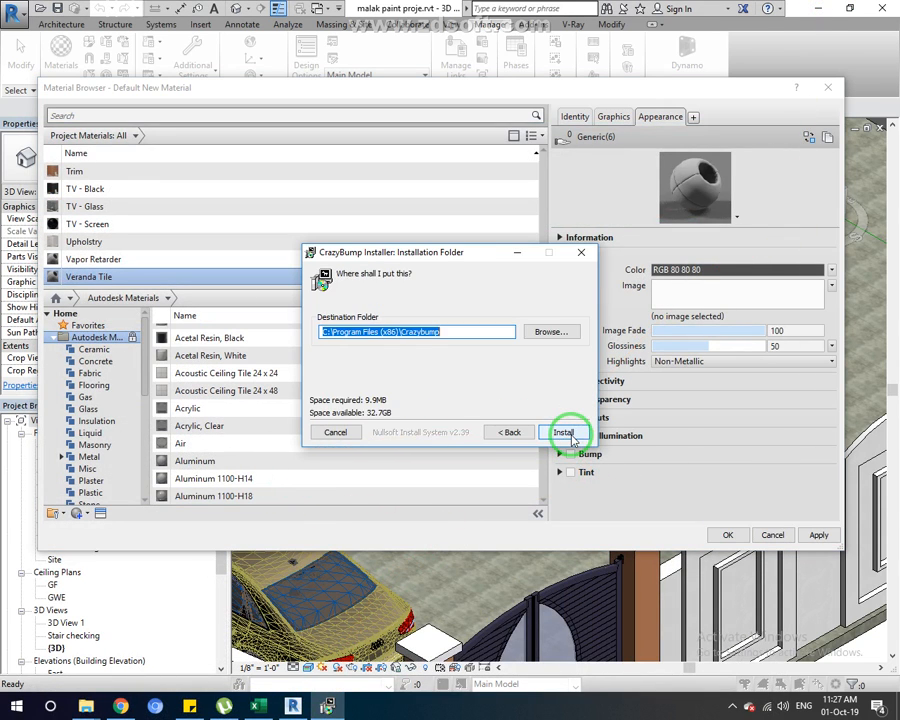
click(565, 433)
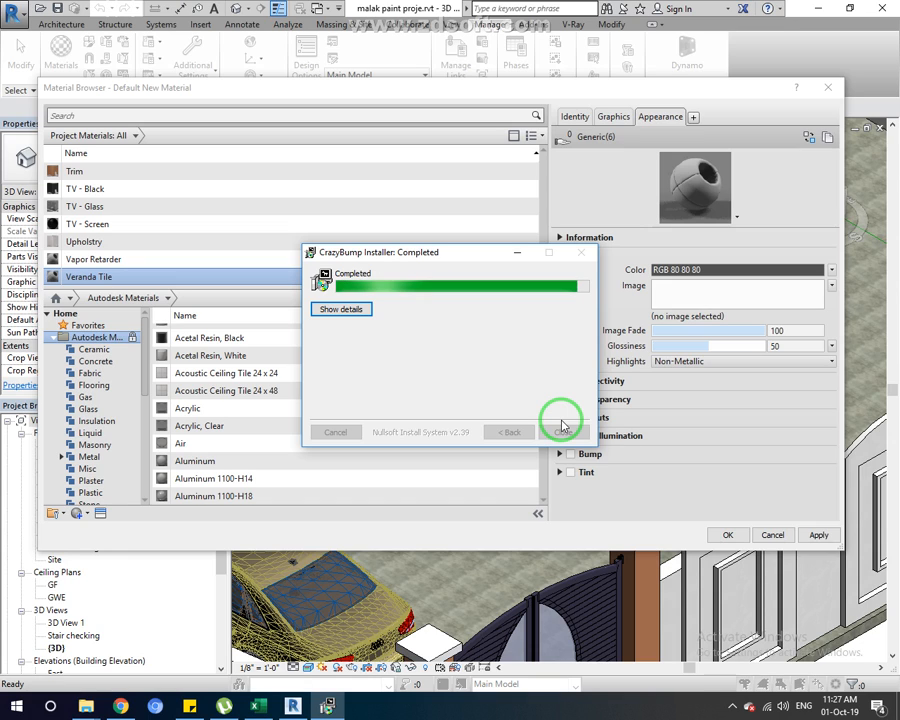
click(733, 706)
click(674, 707)
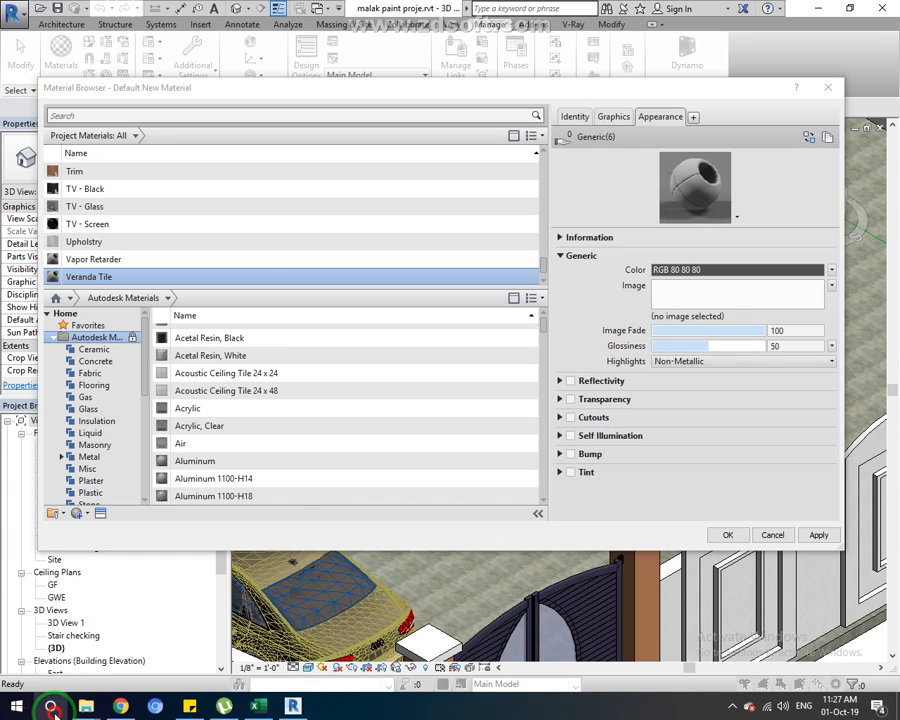
Launch CrazyBump and try to start opening an image, dismissing the license request
click(50, 706)
text(craz)
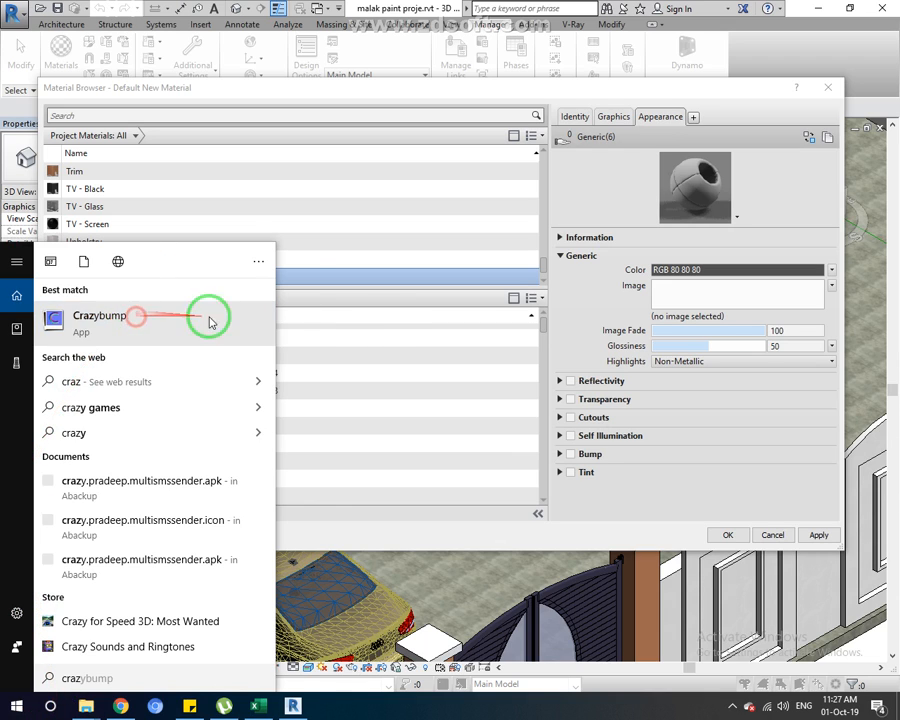
click(378, 321)
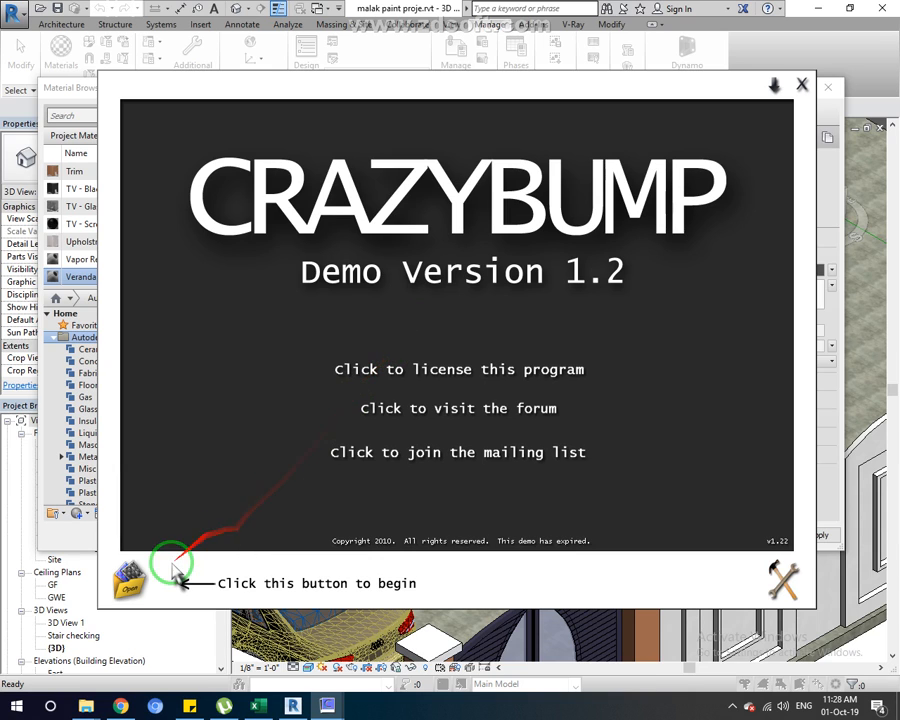
click(138, 582)
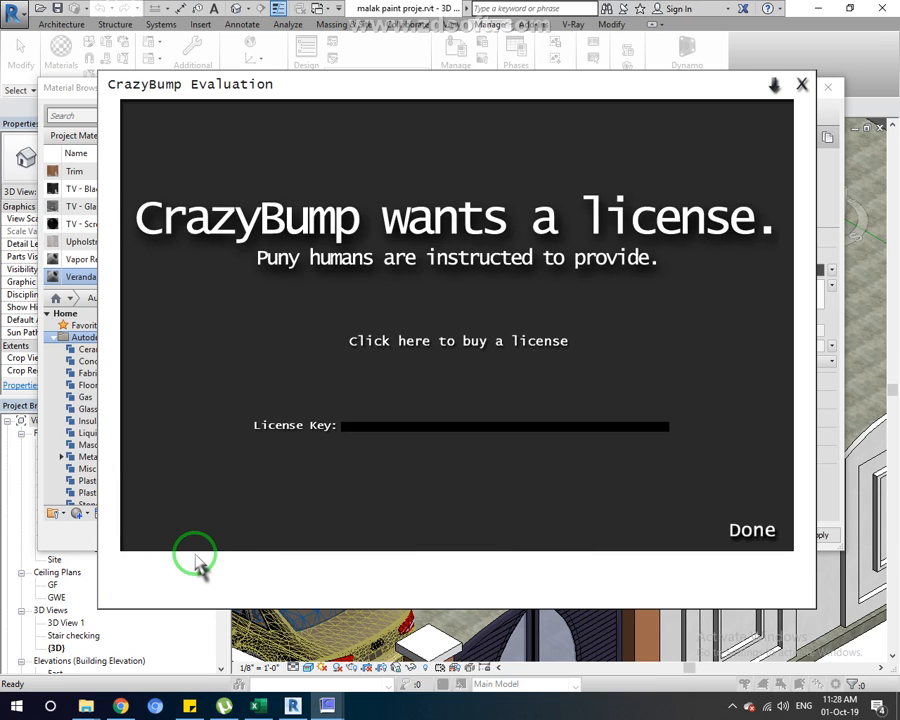
click(751, 555)
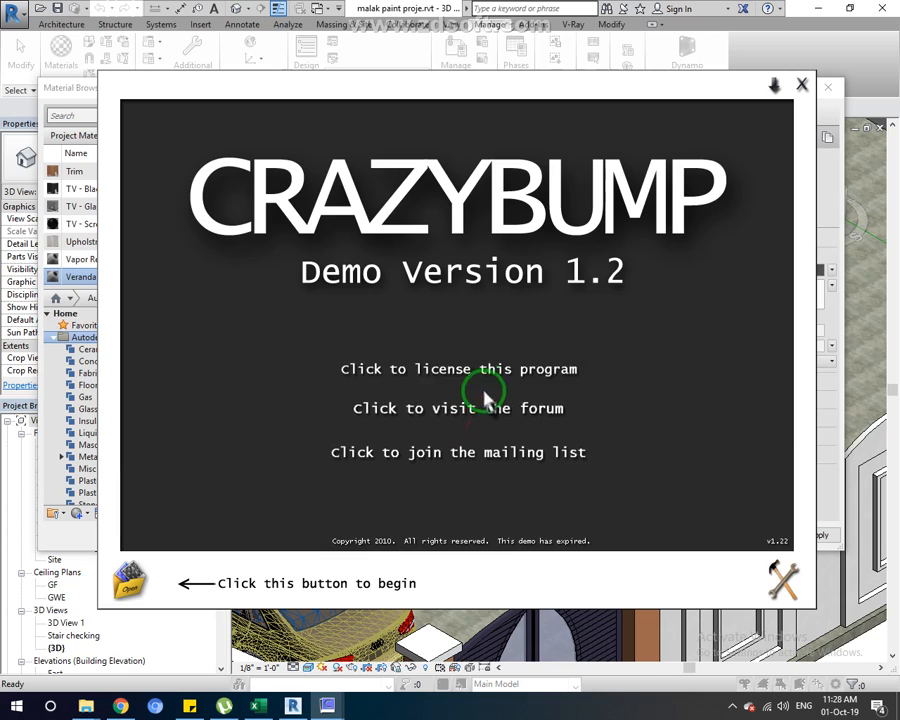
Look at the CrazyBump forum page, close it and return to the CrazyBump start screen
click(399, 415)
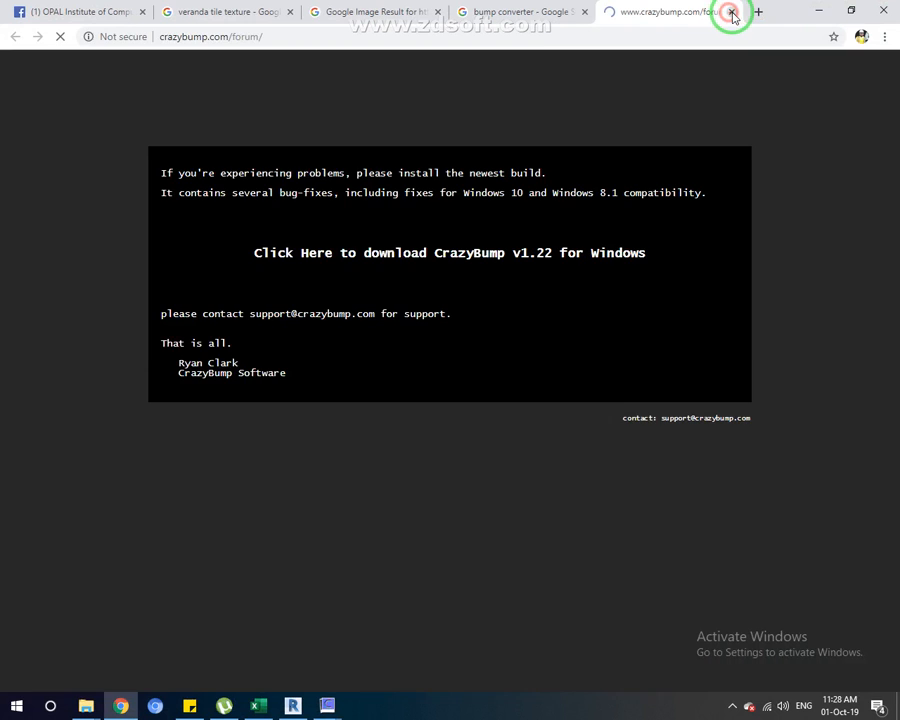
click(731, 12)
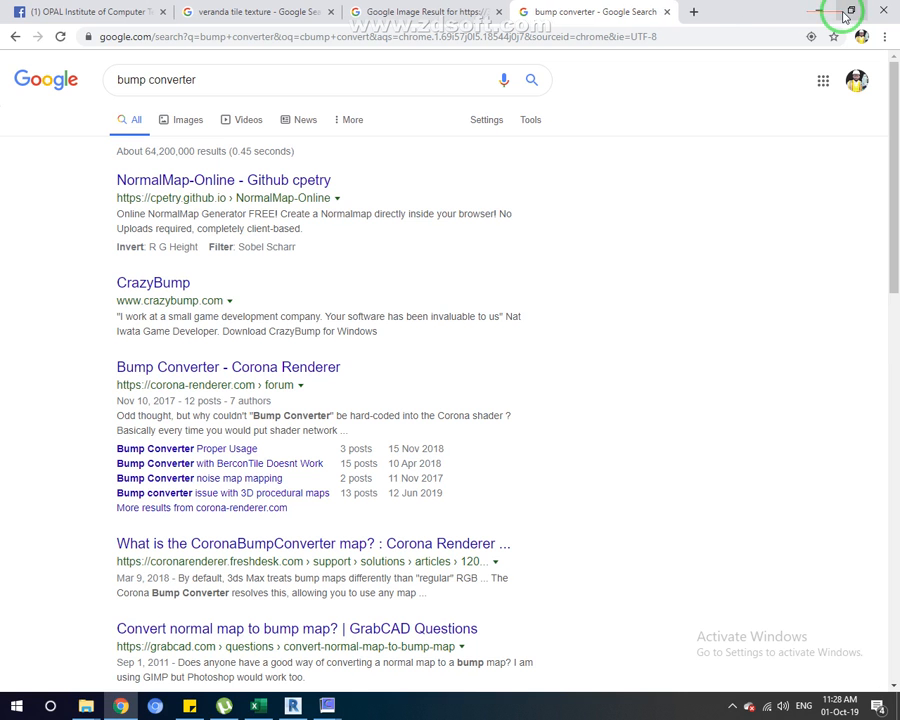
click(819, 10)
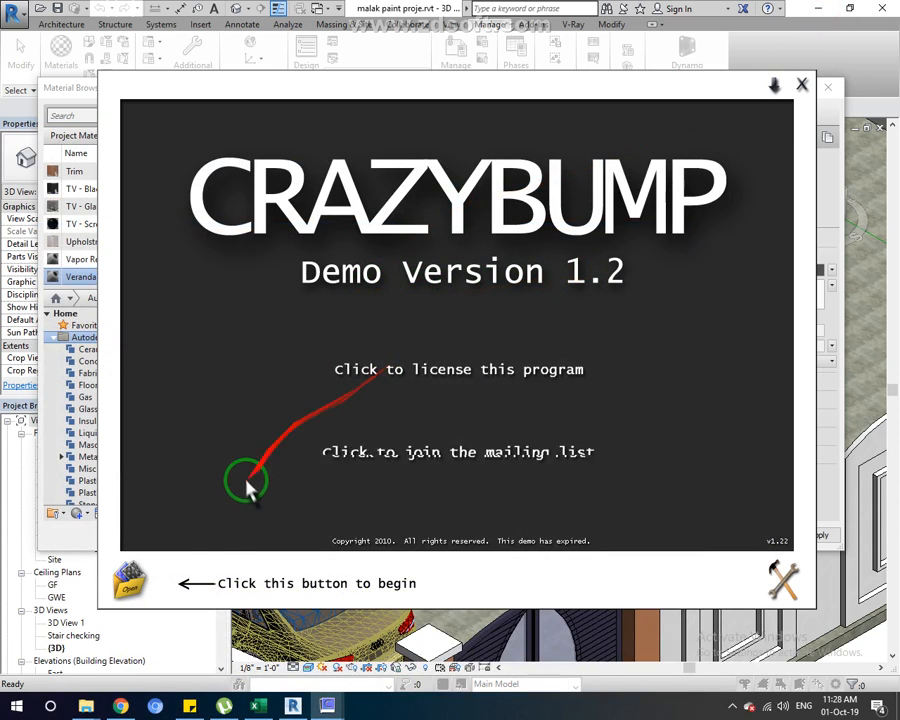
Try again to begin in CrazyBump and leave the license screen without entering a key
click(135, 582)
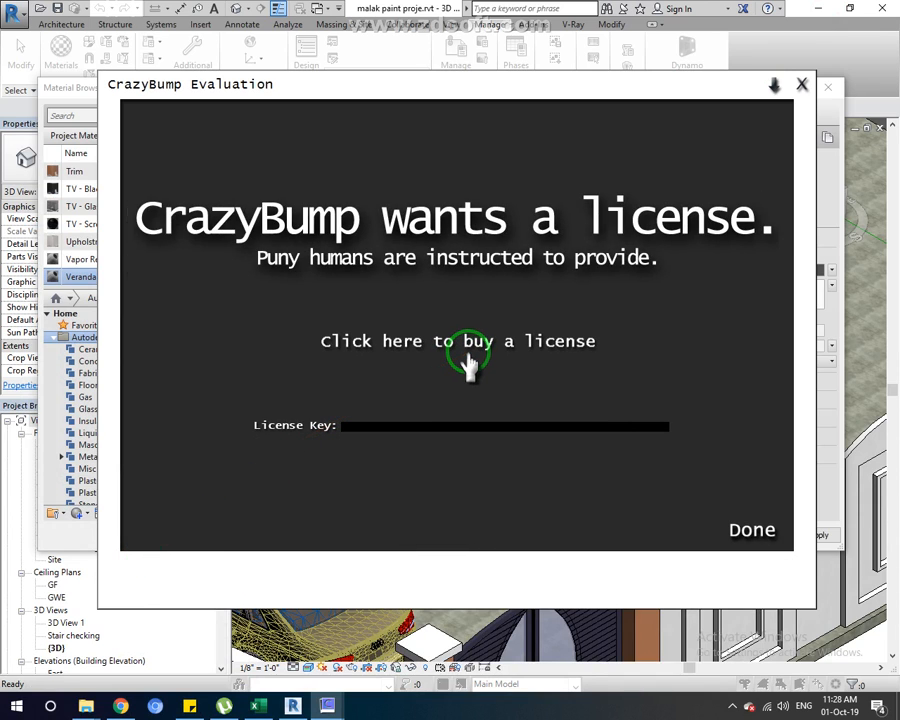
click(356, 426)
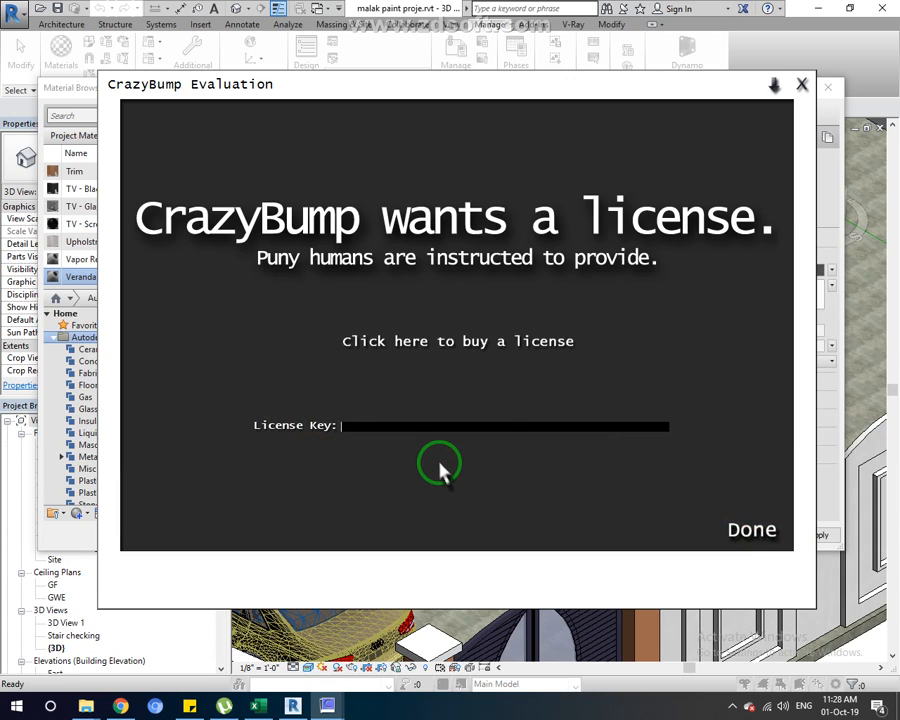
click(738, 527)
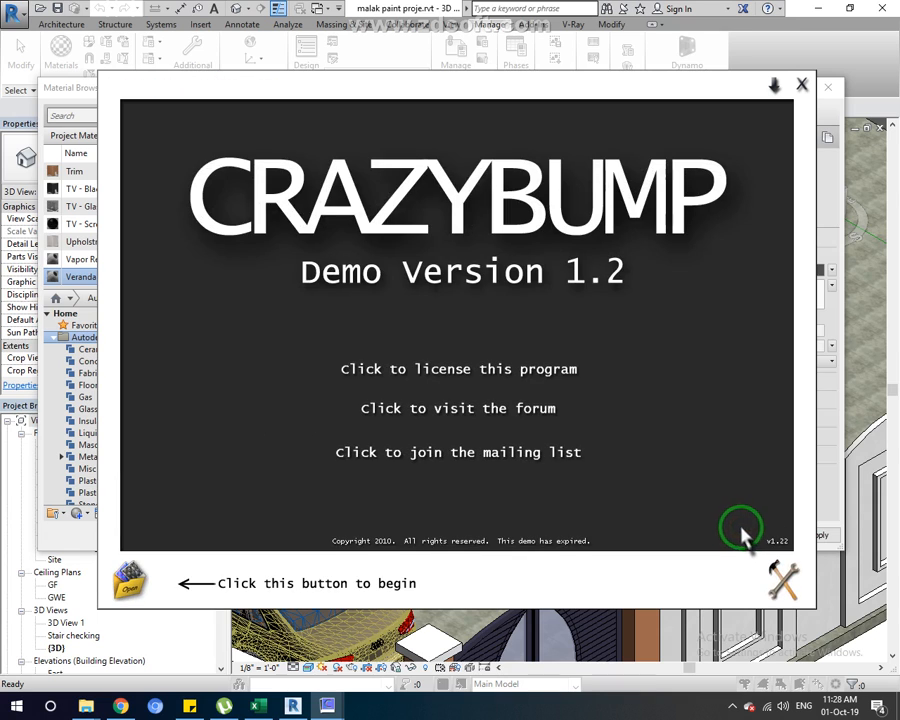
Review the CrazyBump preferences without changing them and minimize the program
click(778, 579)
click(812, 607)
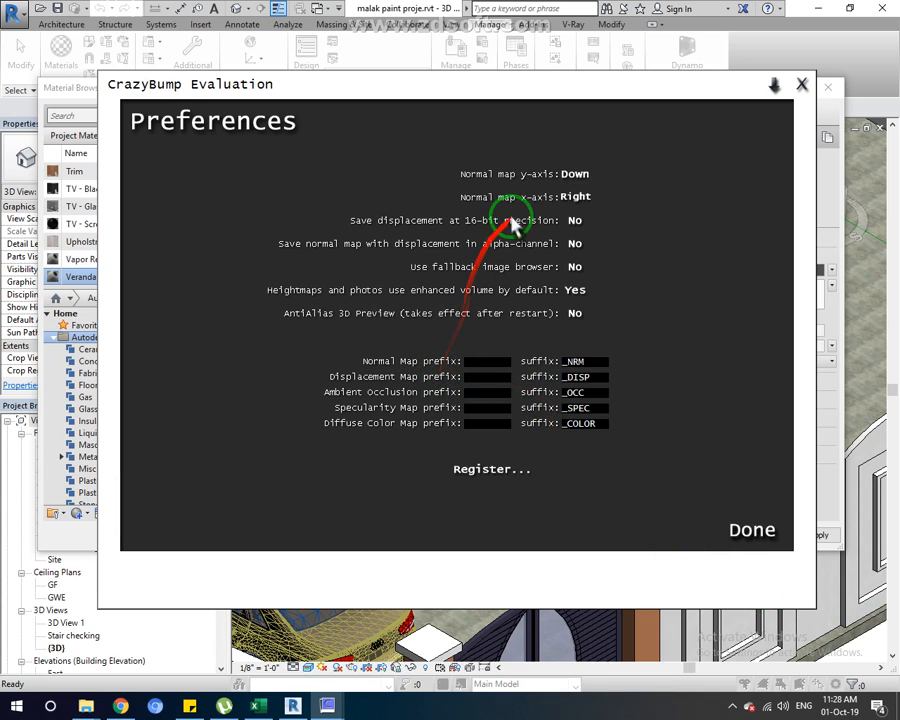
click(765, 530)
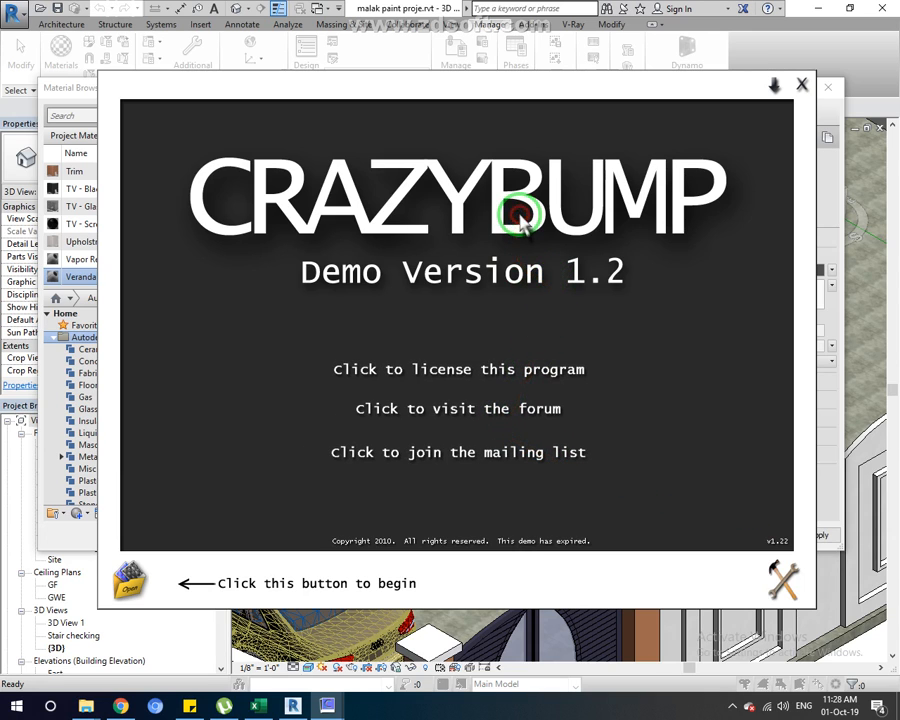
click(776, 87)
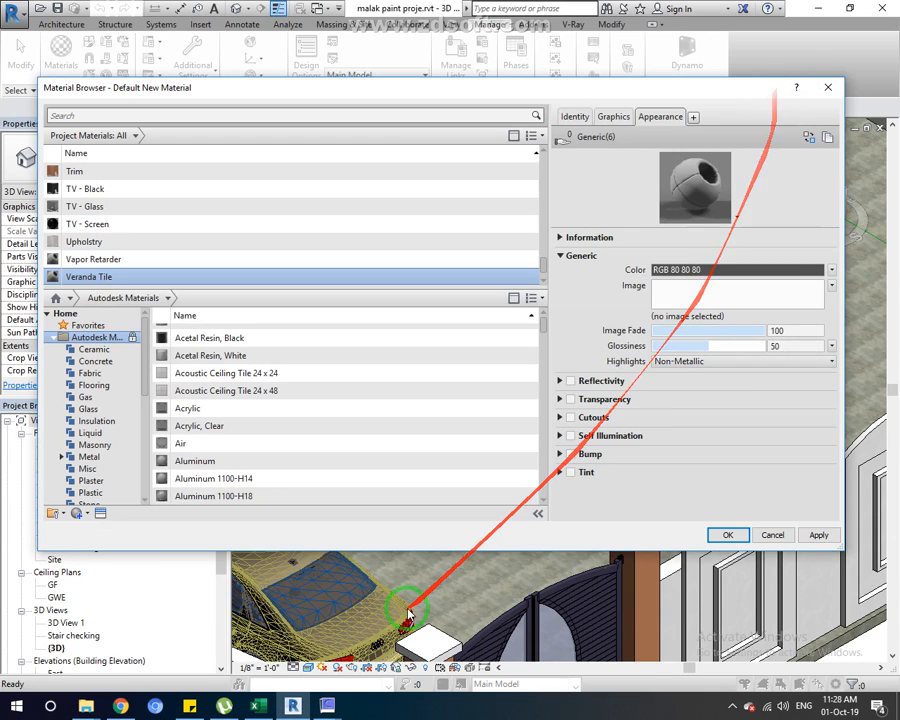
Bring CrazyBump back, check the license purchase options on its website and close the program
click(327, 705)
click(318, 640)
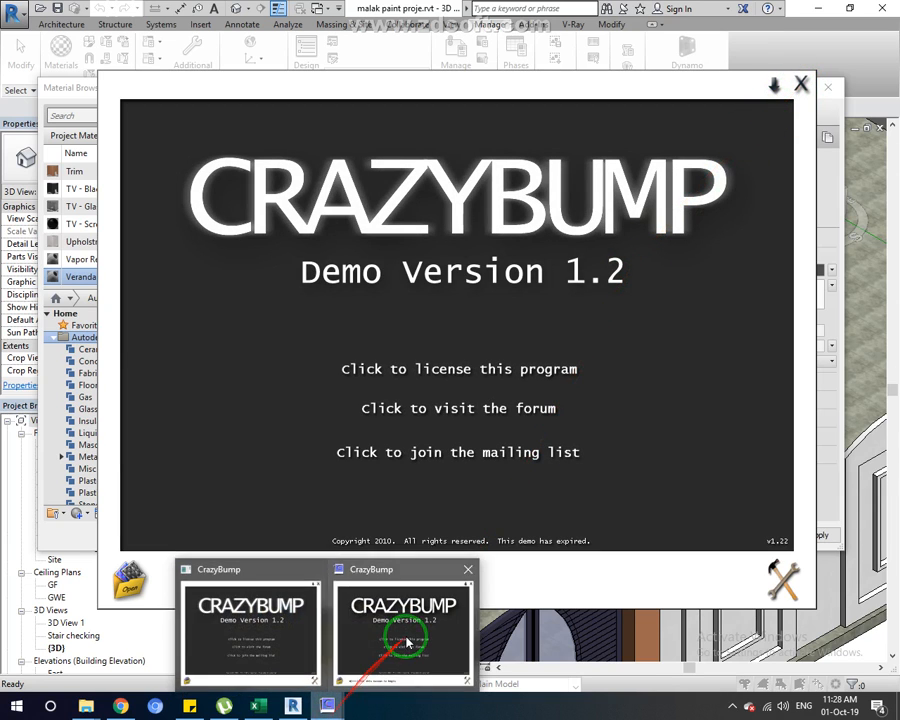
click(402, 663)
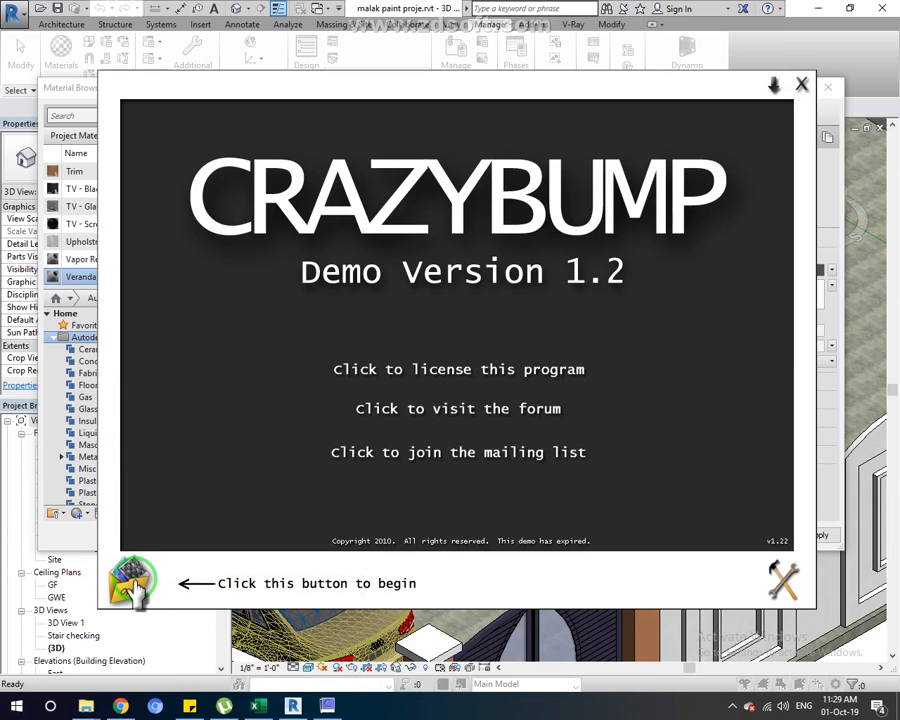
click(133, 587)
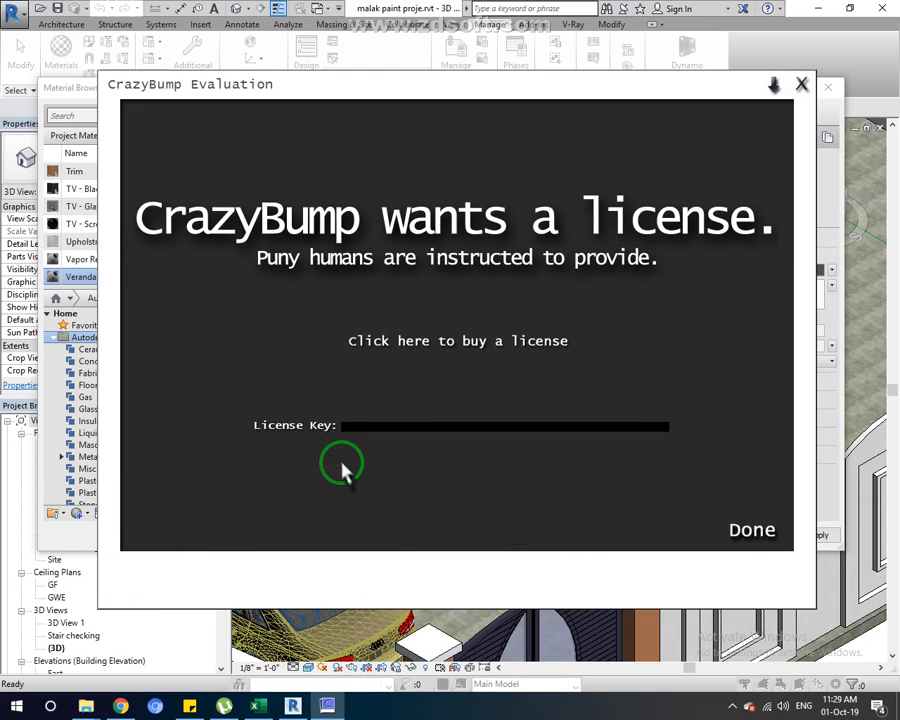
click(472, 345)
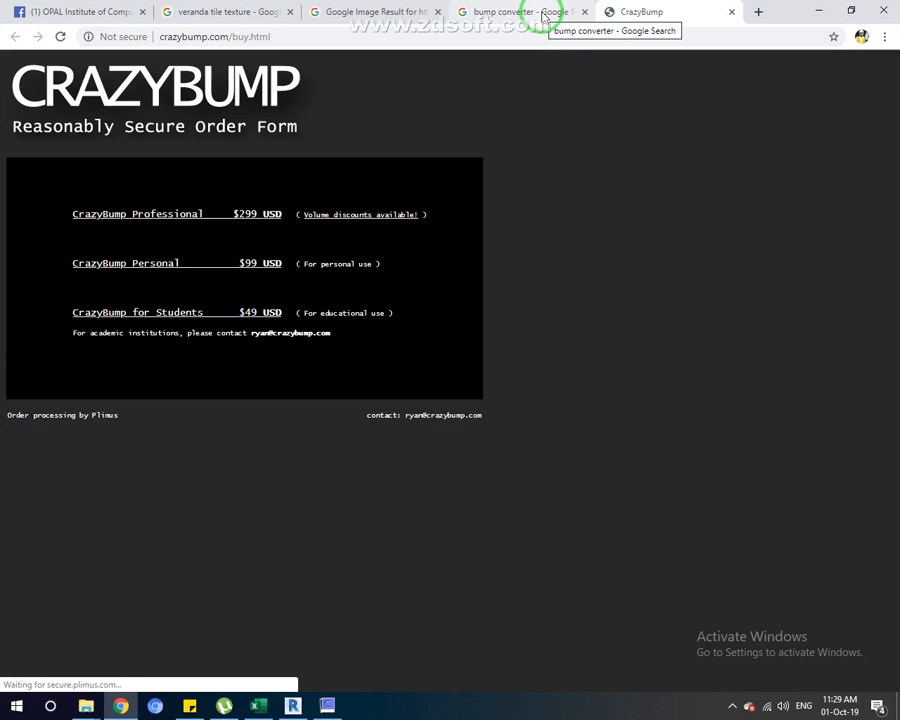
click(731, 12)
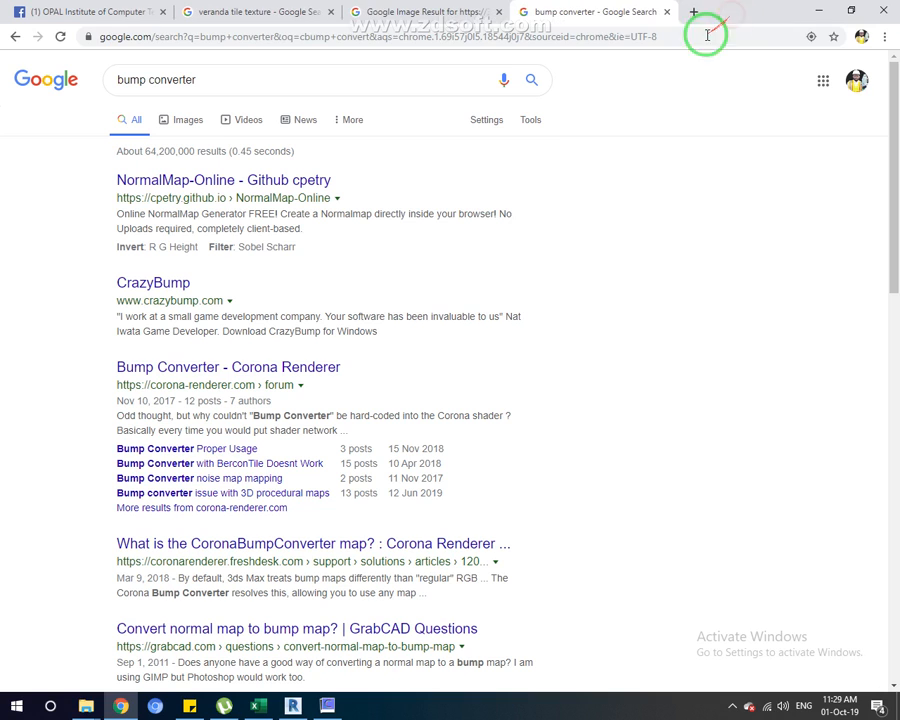
click(327, 706)
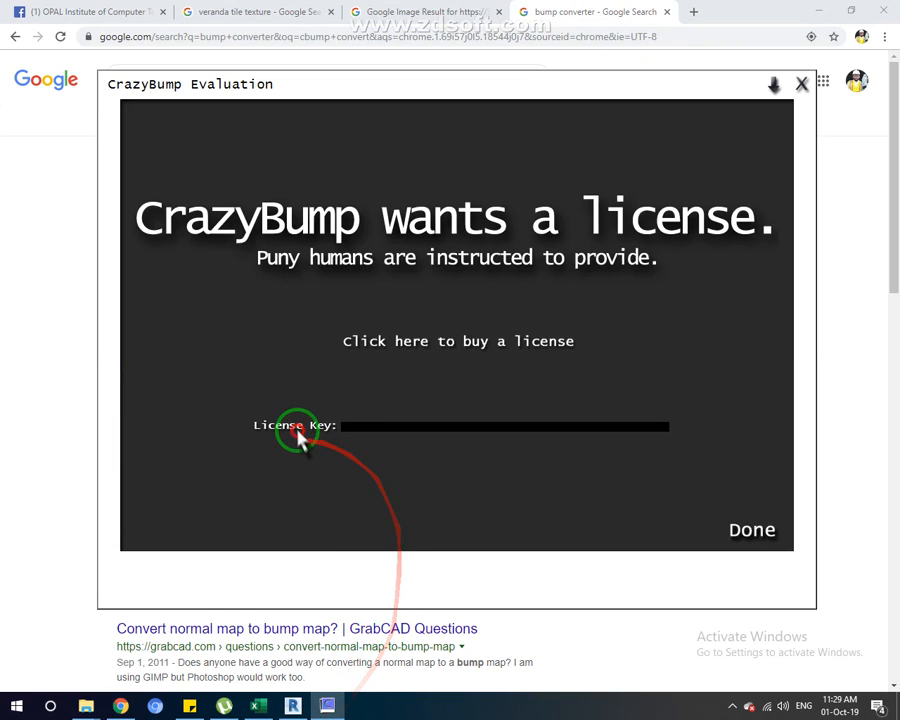
click(765, 530)
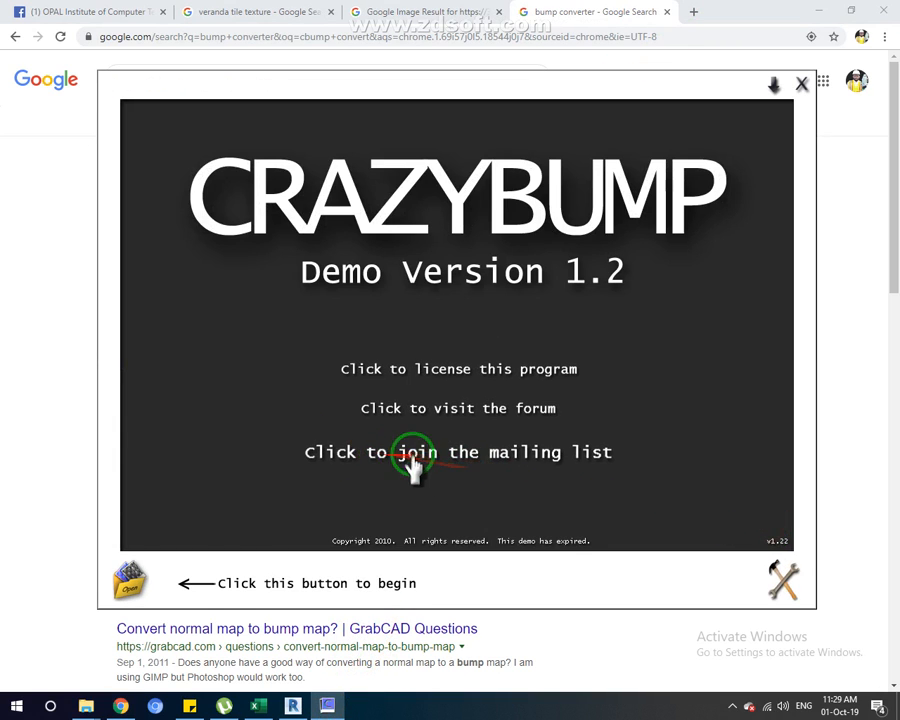
click(801, 84)
Return to the bump converter results in the browser and run the search again
click(400, 10)
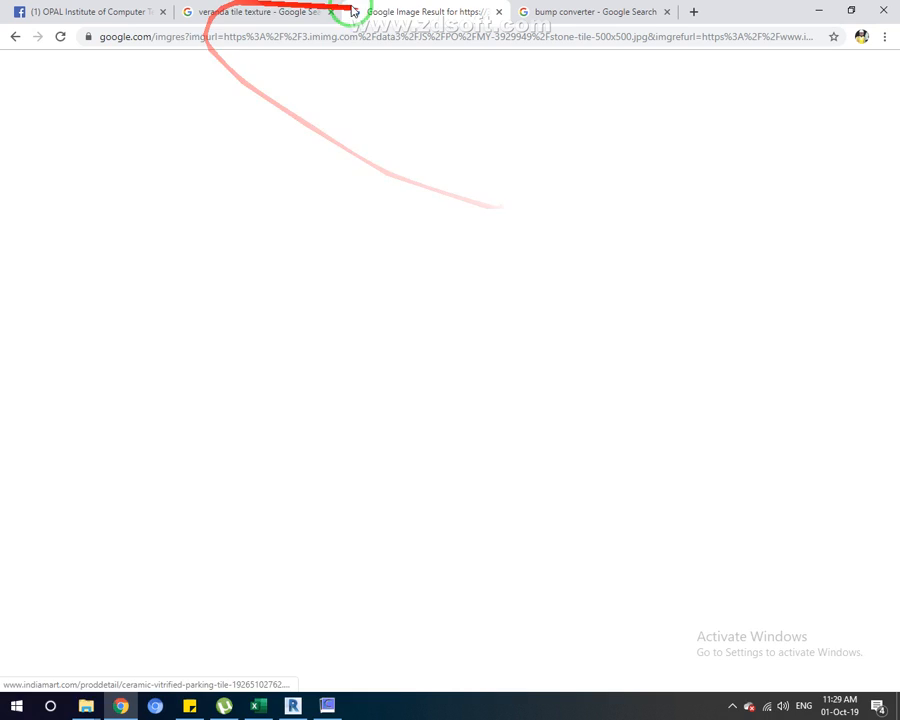
click(565, 10)
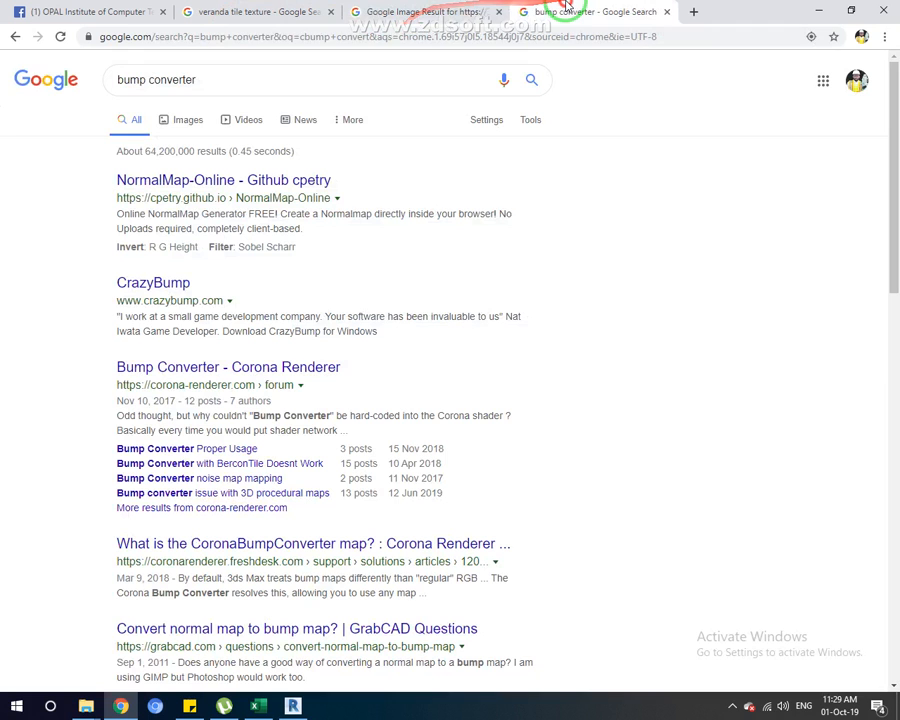
drag(198, 81, 183, 111)
click(235, 88)
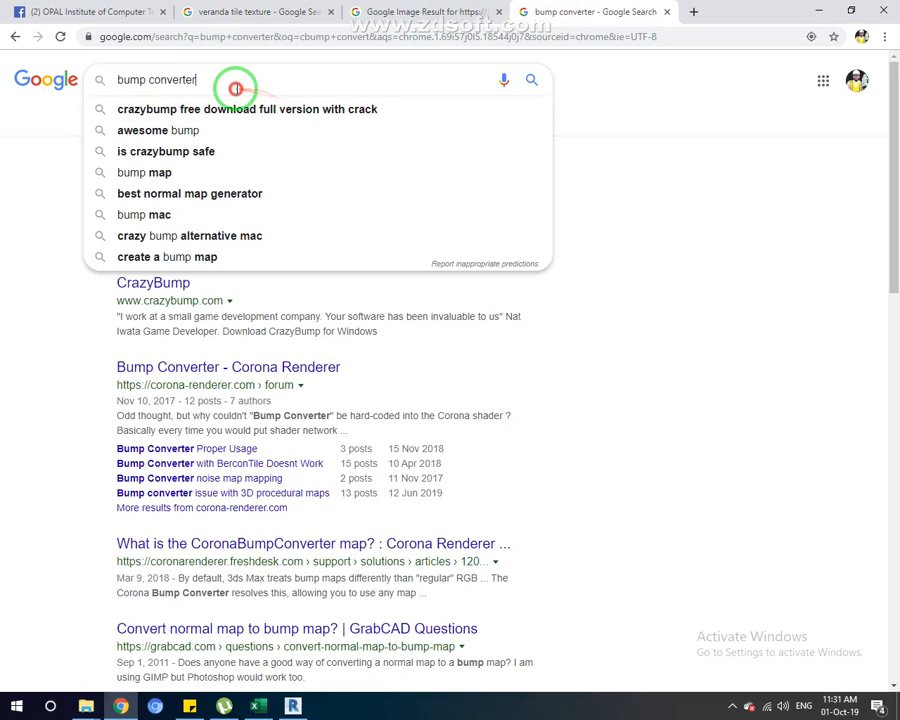
key(Return)
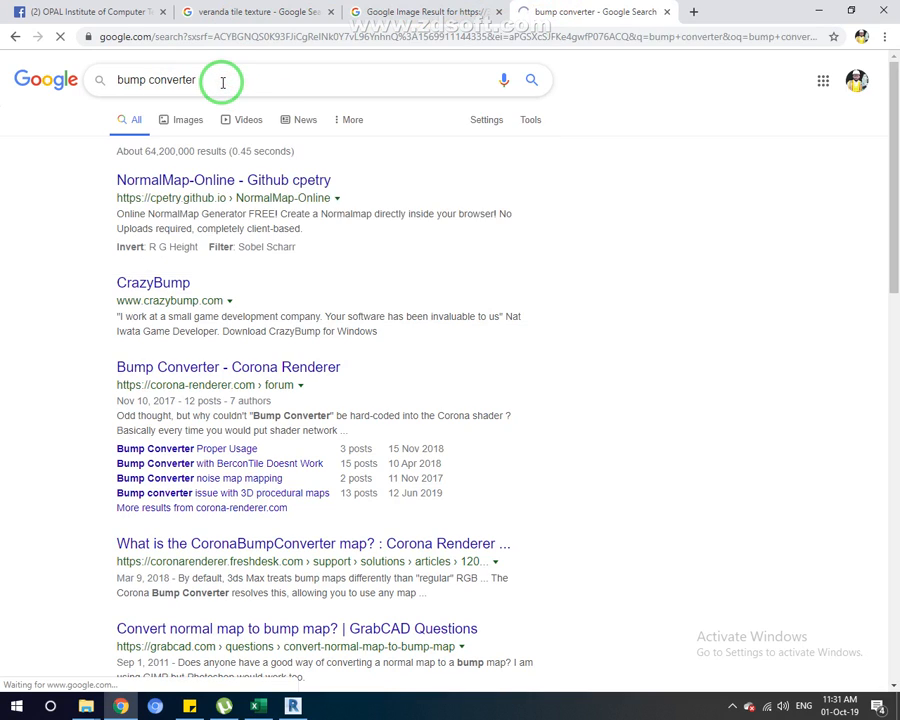
Open the NormalMap-Online result in a new tab and the Corona Renderer Bump Converter result in the current one
right_click(232, 184)
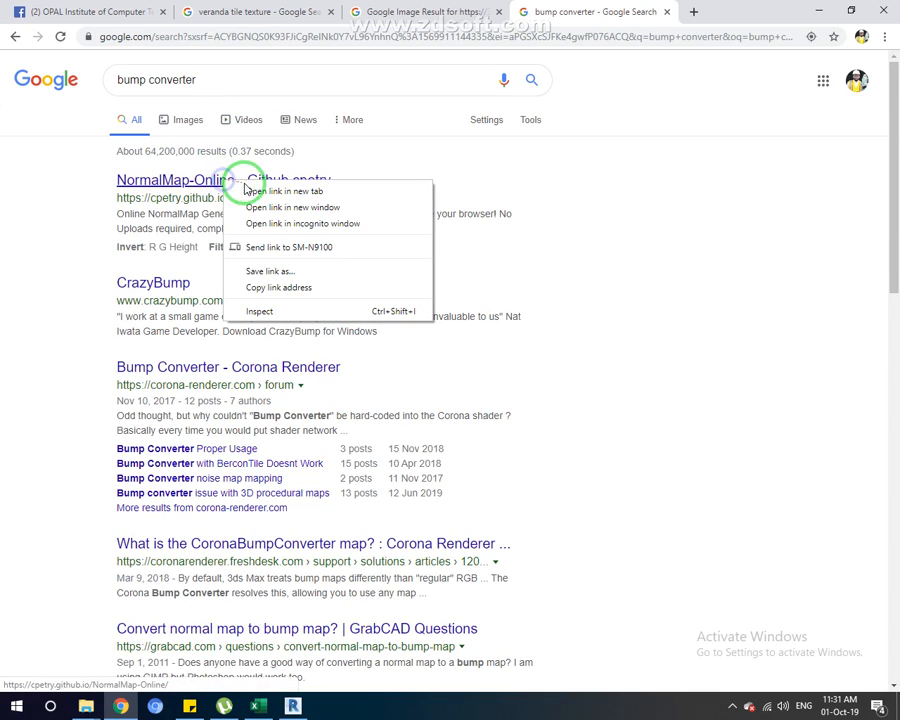
click(272, 191)
click(288, 370)
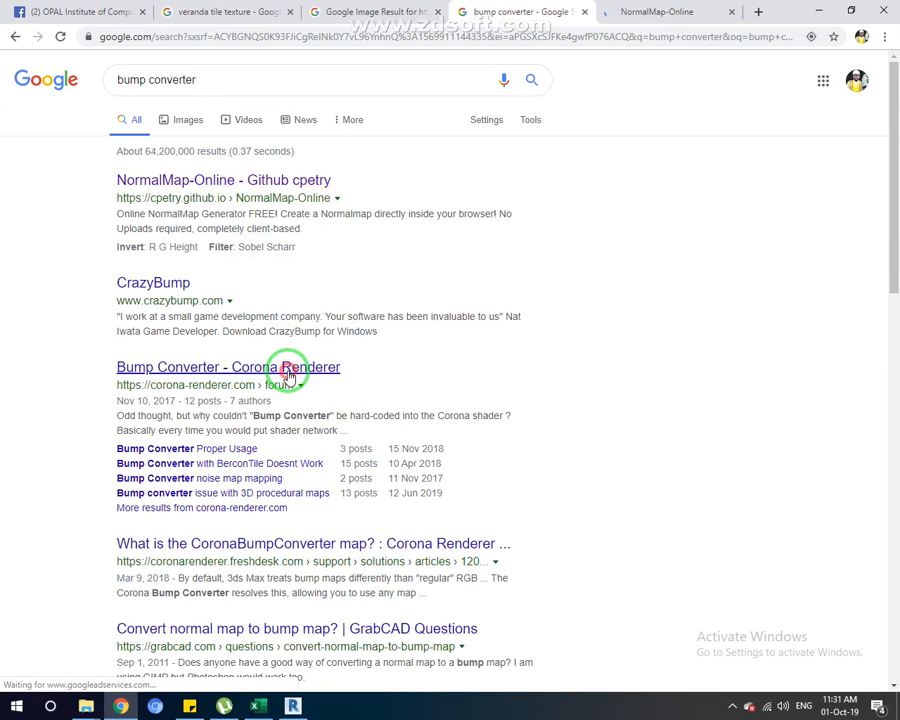
click(668, 13)
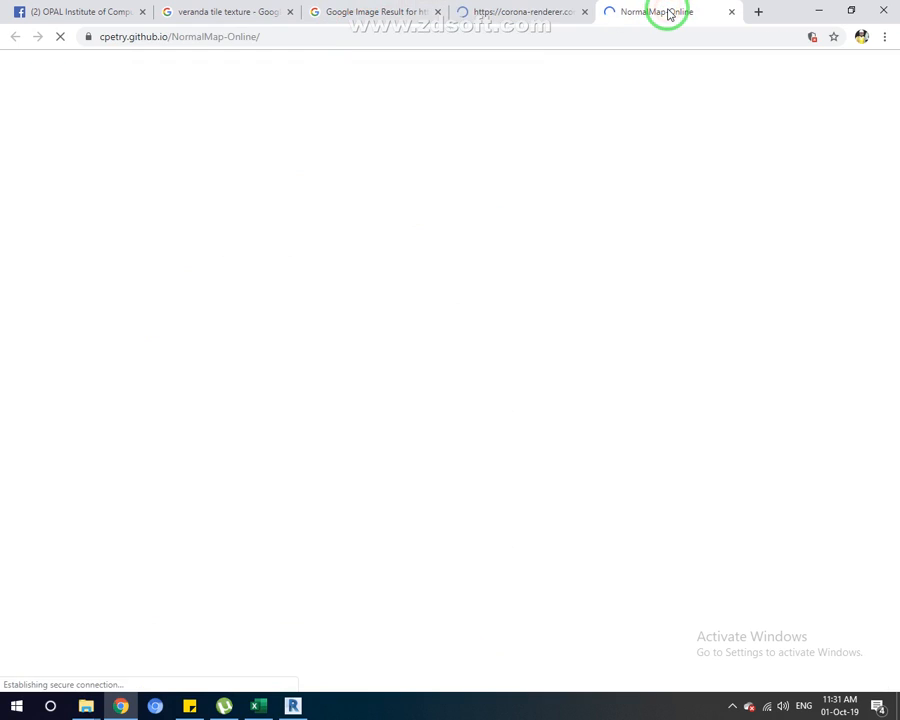
Save the Daltile Veranda Zinc tile image from the veranda tile texture results to the Desktop as veranda
click(370, 13)
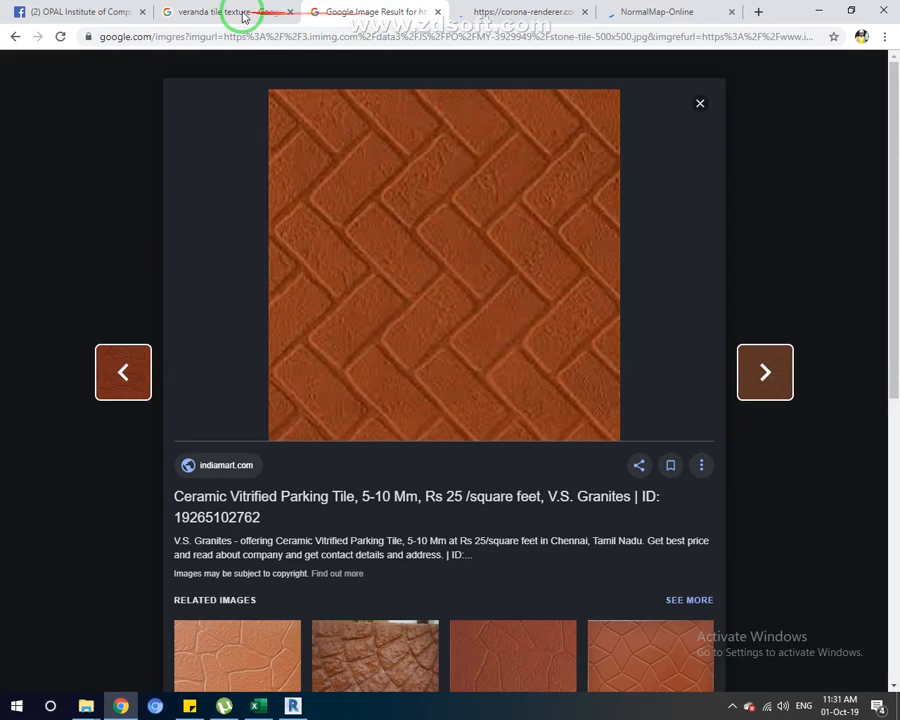
click(237, 14)
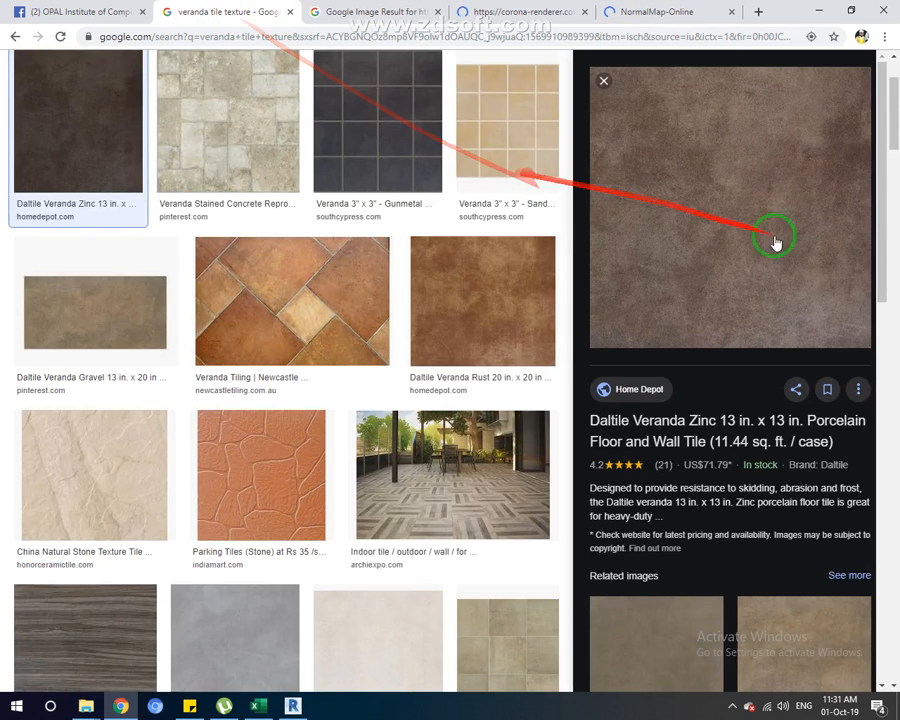
right_click(793, 240)
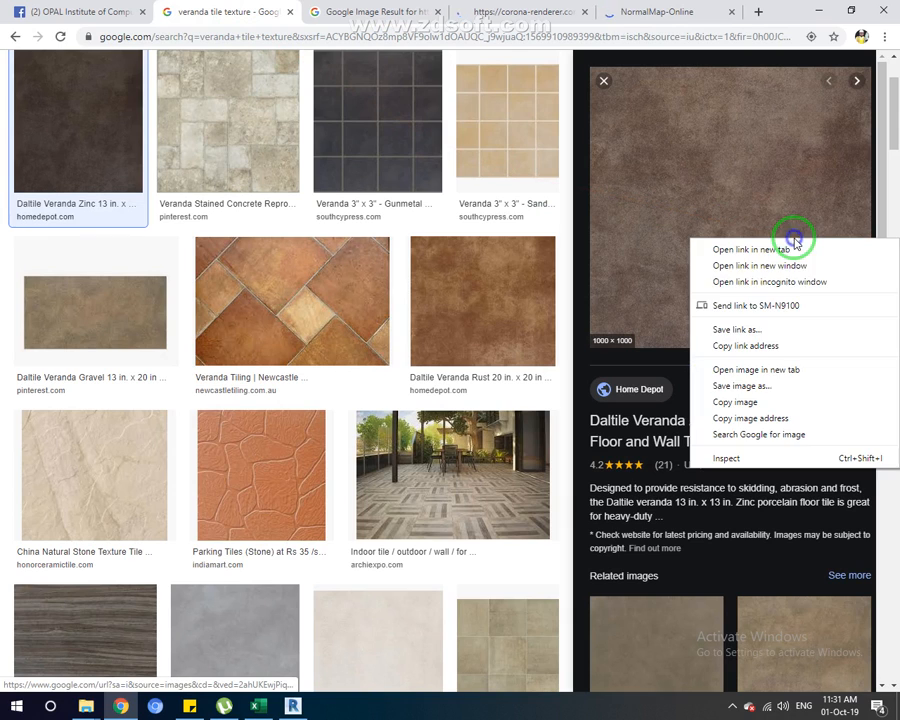
click(745, 385)
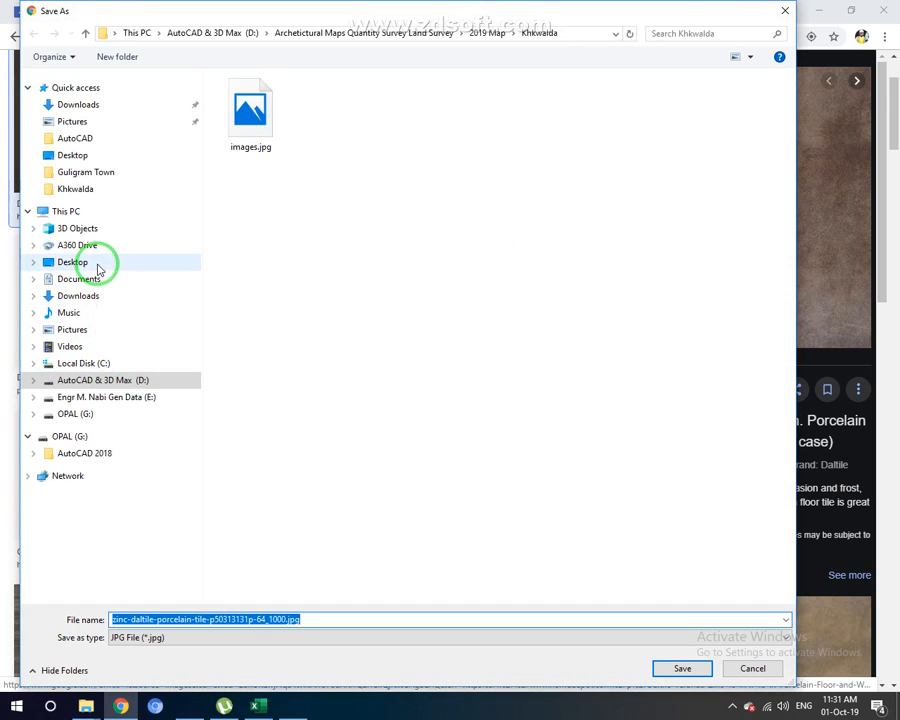
click(90, 262)
click(310, 620)
text(veranda)
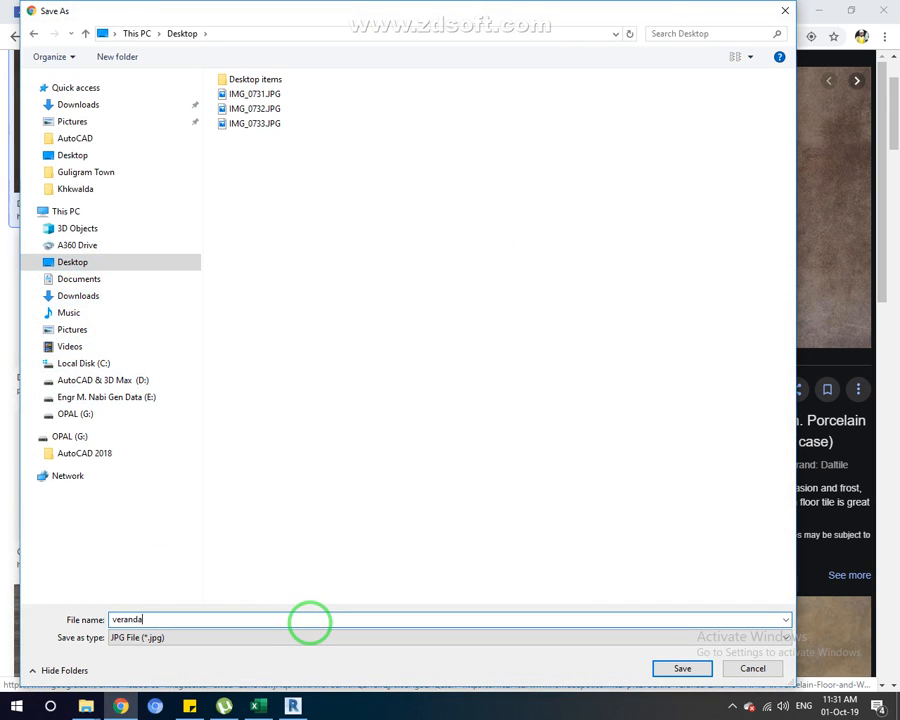
key(Return)
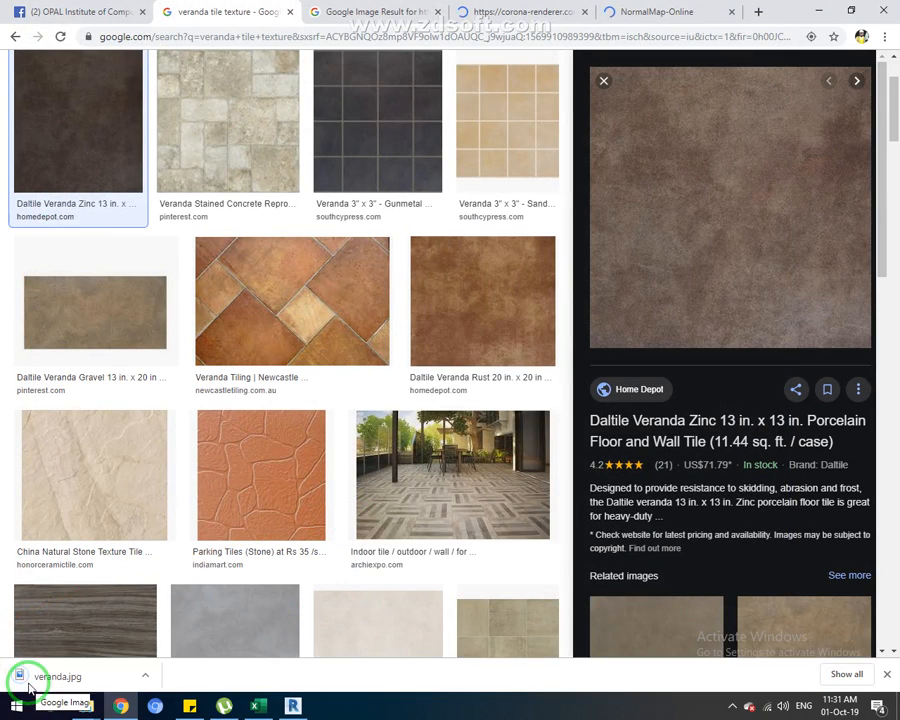
Assign veranda.jpg as the Generic image in the Veranda Tile material's appearance in Revit
click(52, 661)
drag(52, 661, 720, 301)
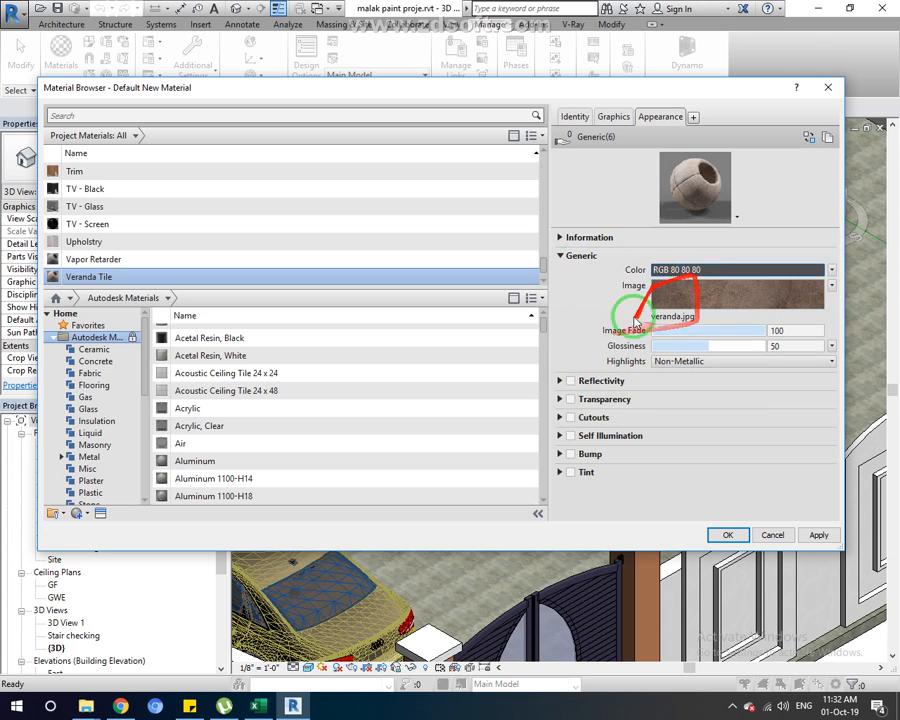
click(738, 215)
click(740, 205)
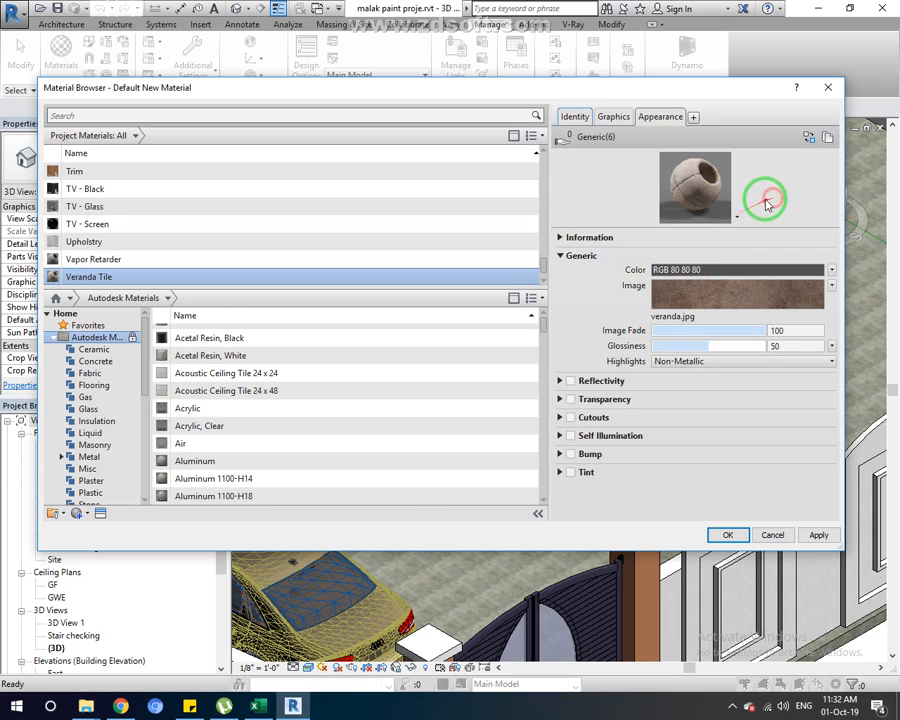
Enlarge the appearance preview and enable Reflectivity for the Veranda Tile material, with Direct at 27 and Oblique at 30
drag(676, 226, 690, 326)
scroll(607, 410, down, 3)
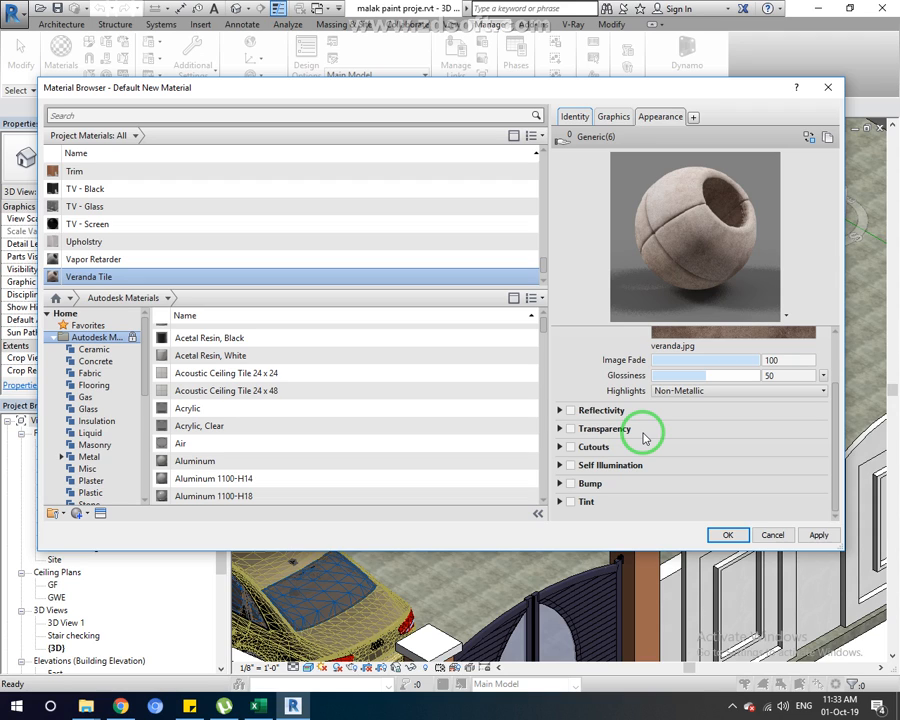
click(561, 411)
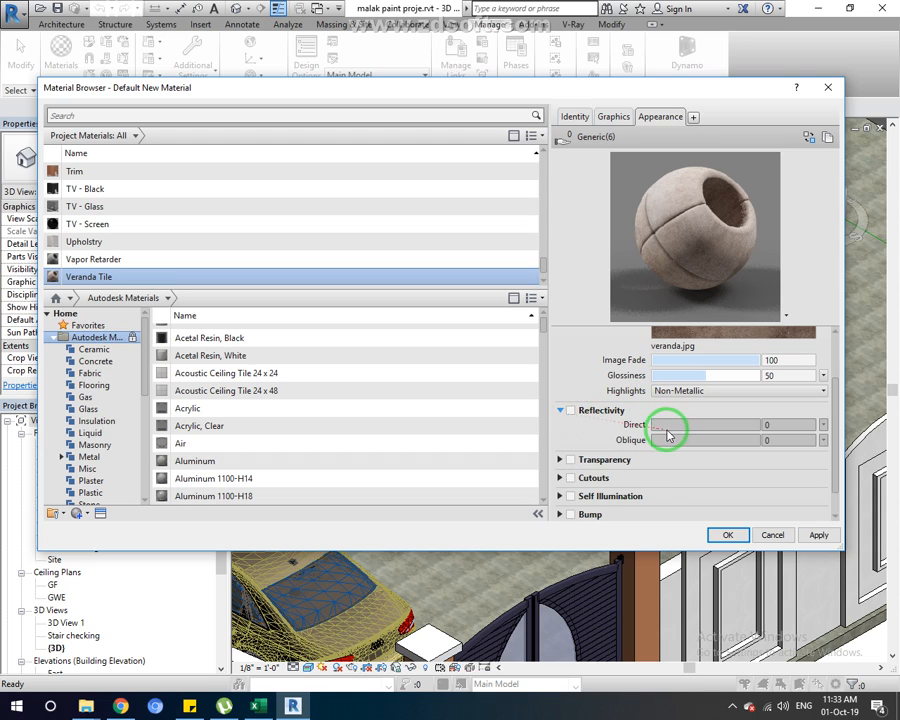
click(572, 411)
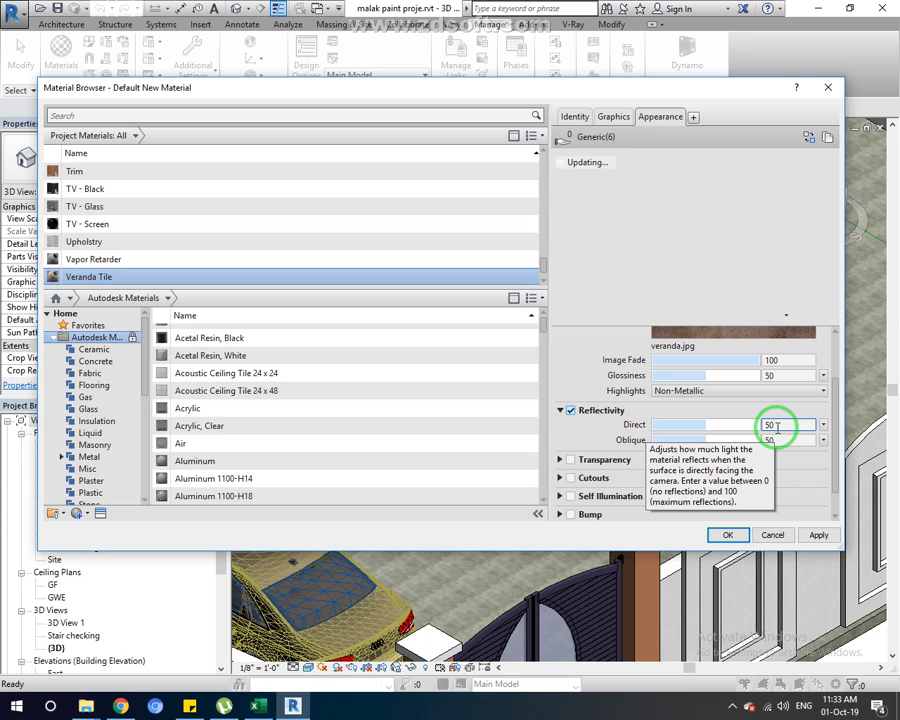
scroll(629, 413, down, 1)
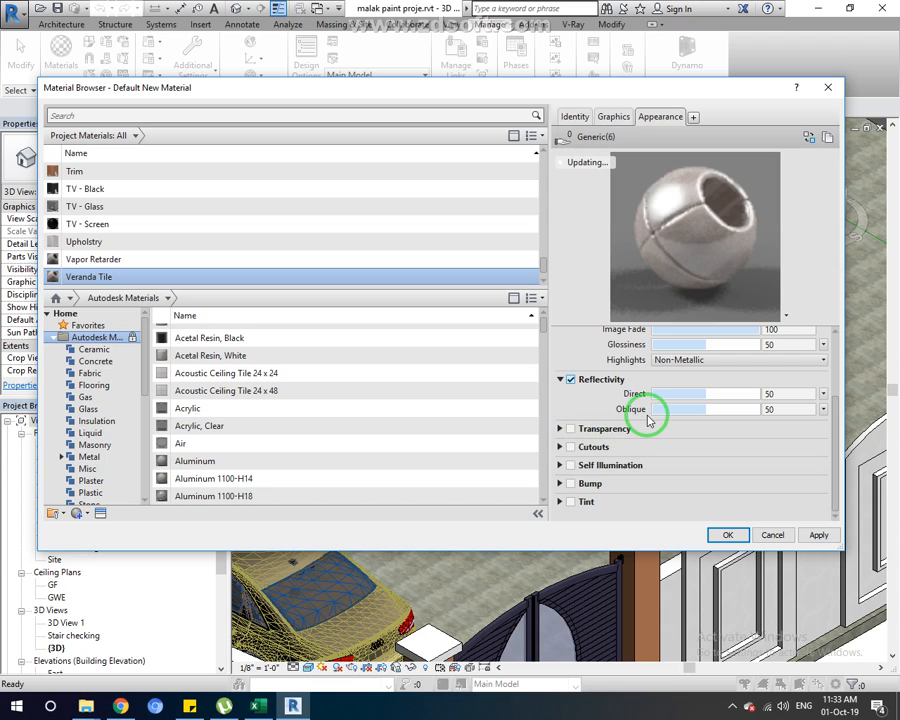
drag(699, 394, 685, 411)
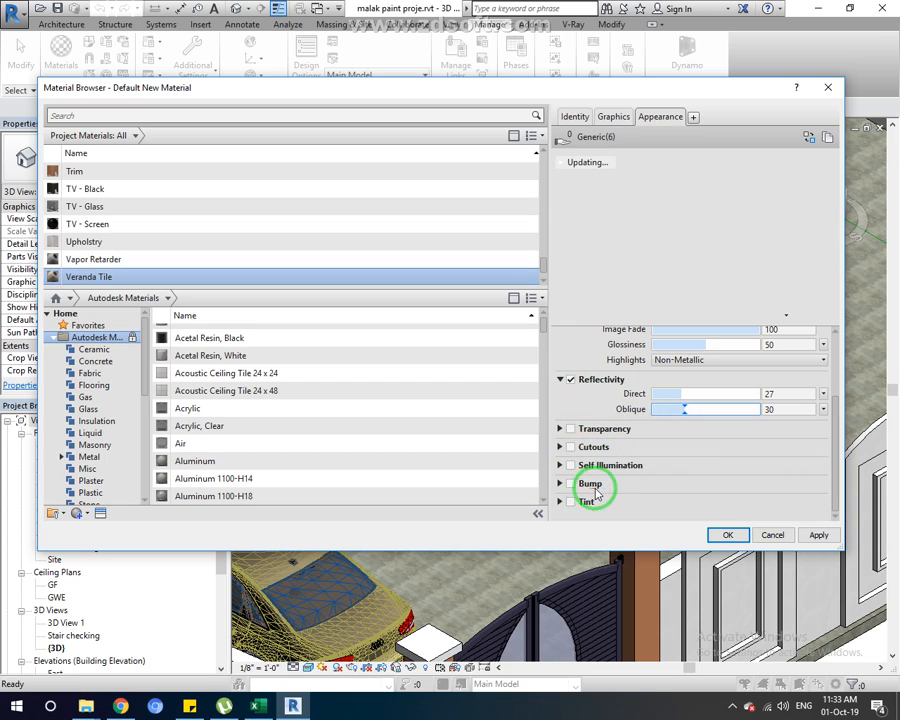
Examine the Cutouts, Self Illumination and Bump settings in the Veranda Tile material's appearance
click(562, 448)
click(563, 449)
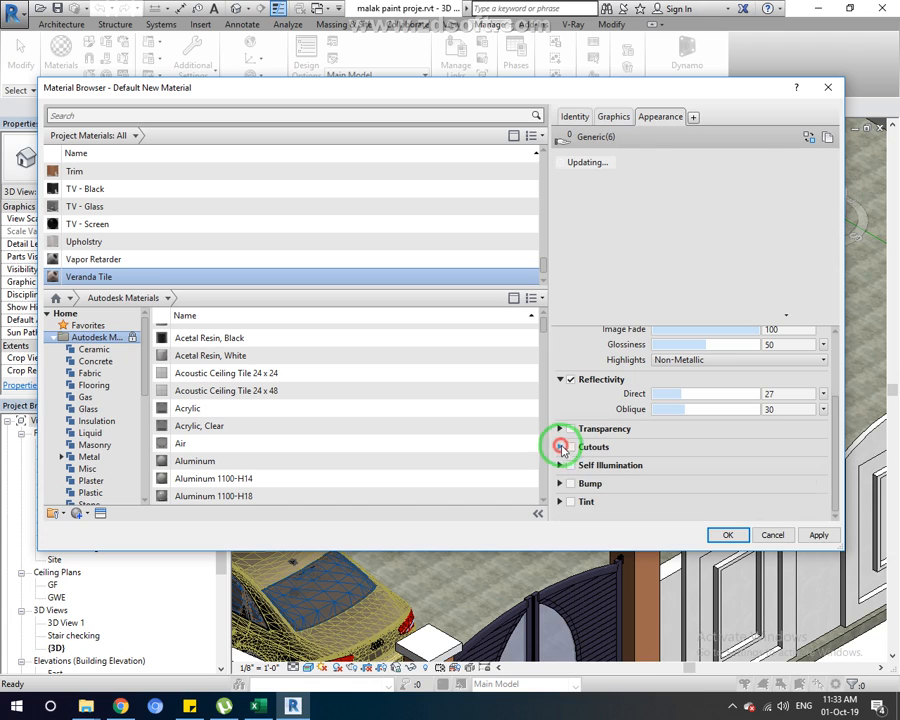
click(561, 449)
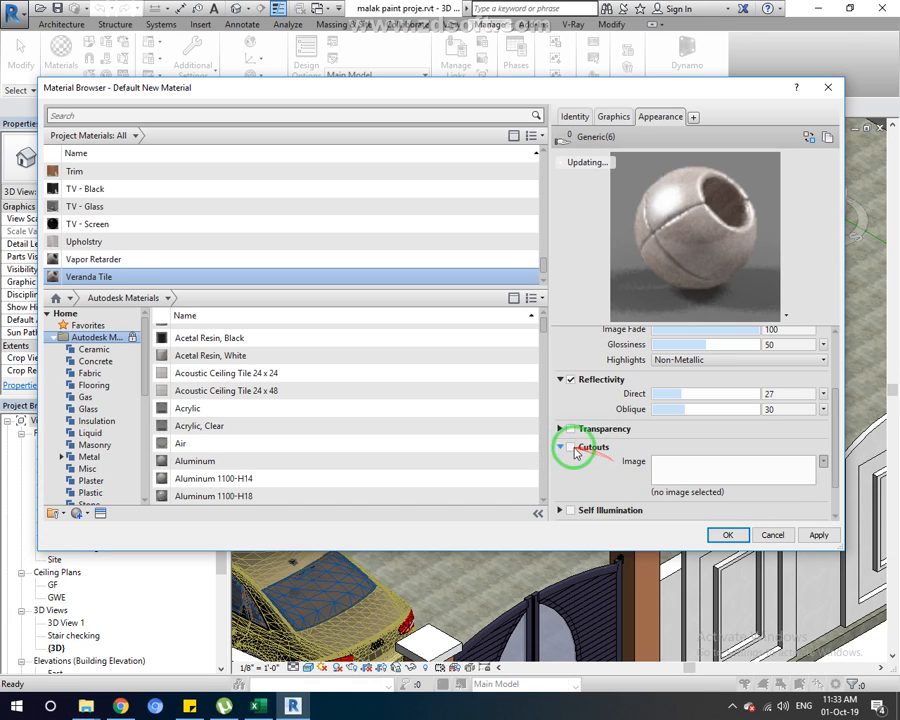
click(561, 449)
click(560, 467)
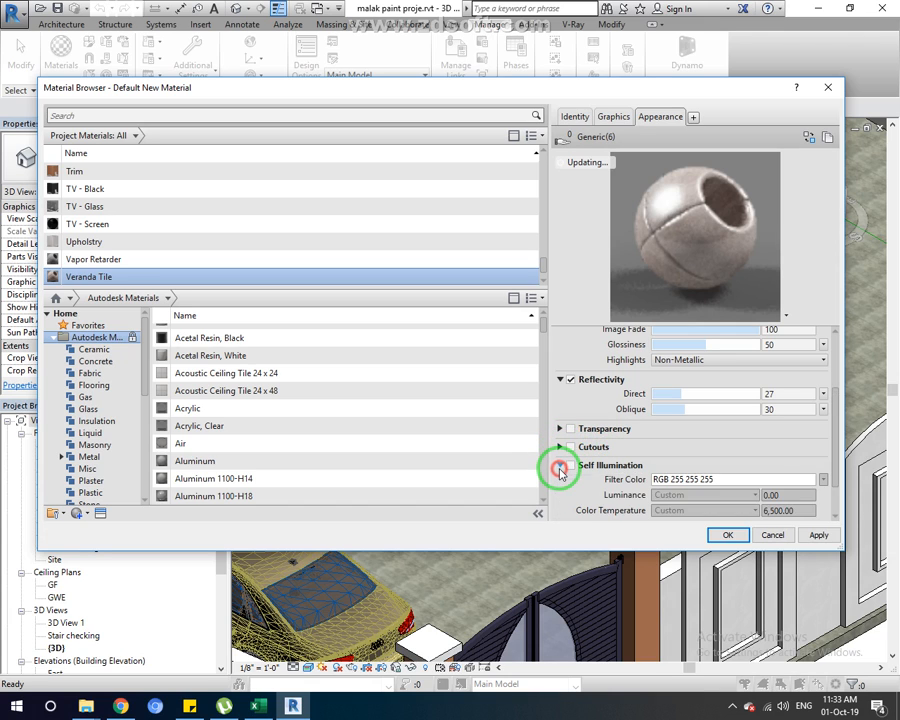
click(560, 467)
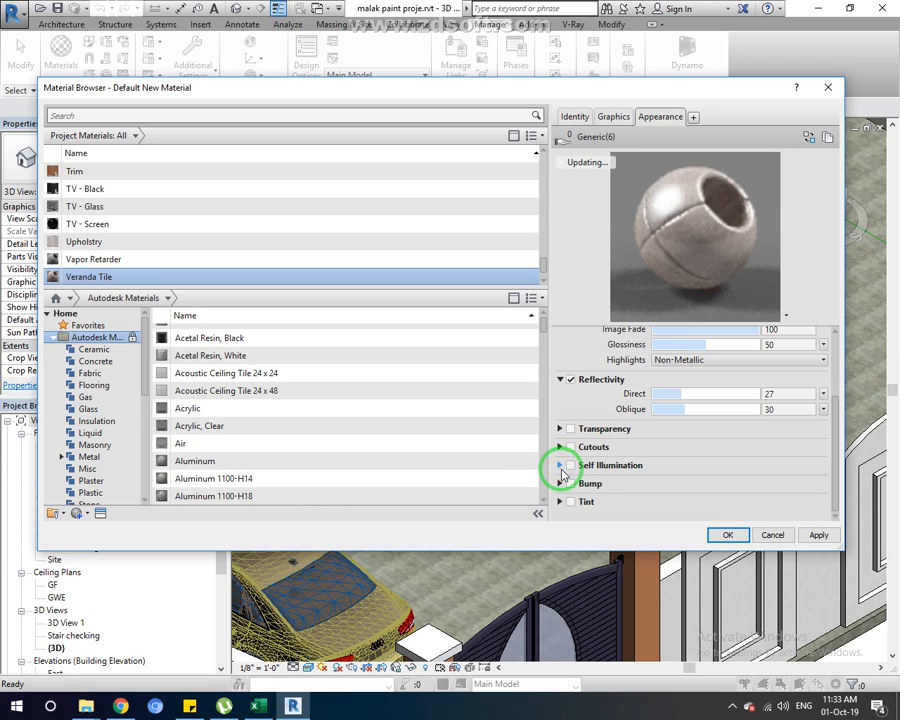
click(561, 485)
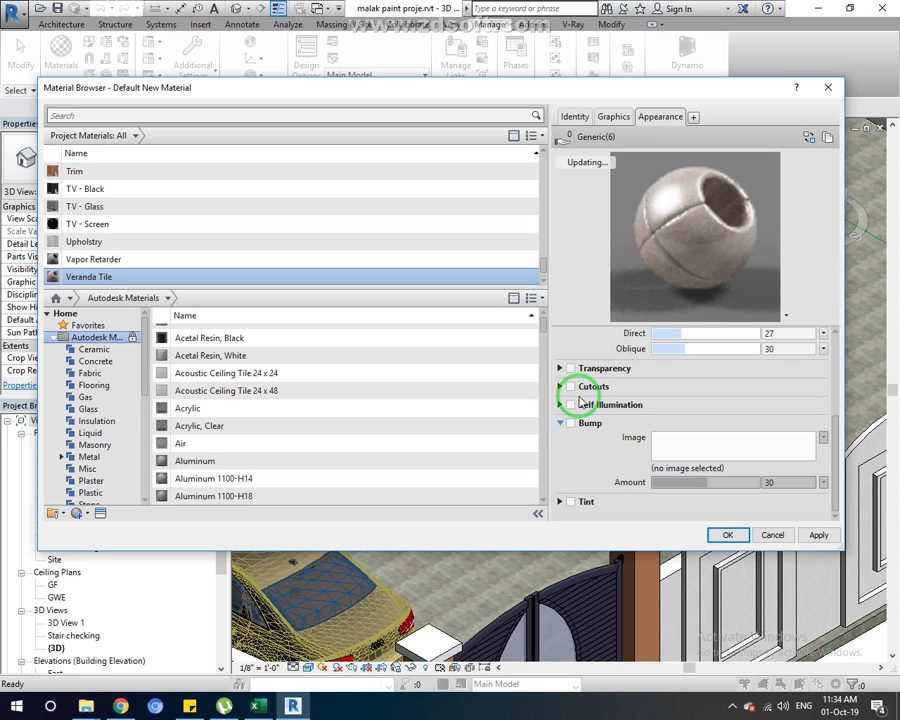
click(562, 423)
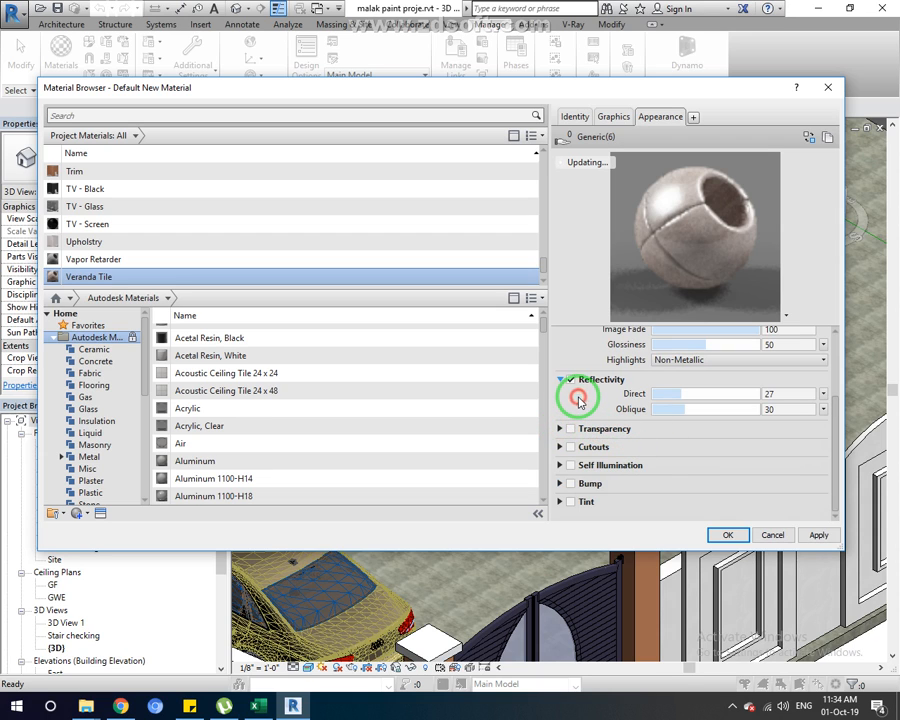
Apply the Veranda Tile appearance changes and return to the material browser in Revit
click(812, 536)
key(alt+Tab)
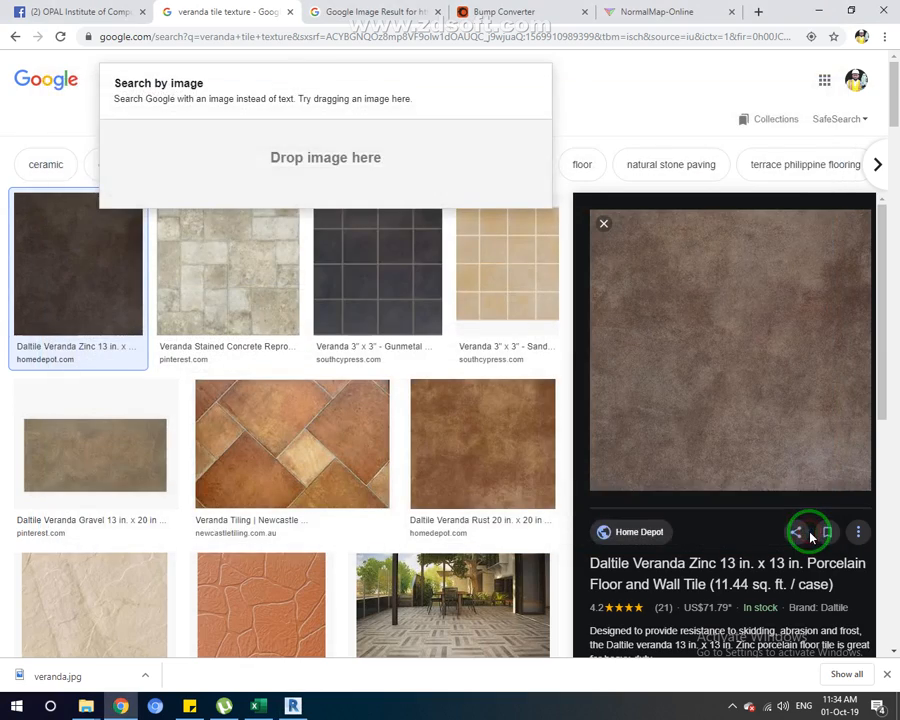
scroll(811, 537, down, 2)
click(266, 706)
click(820, 10)
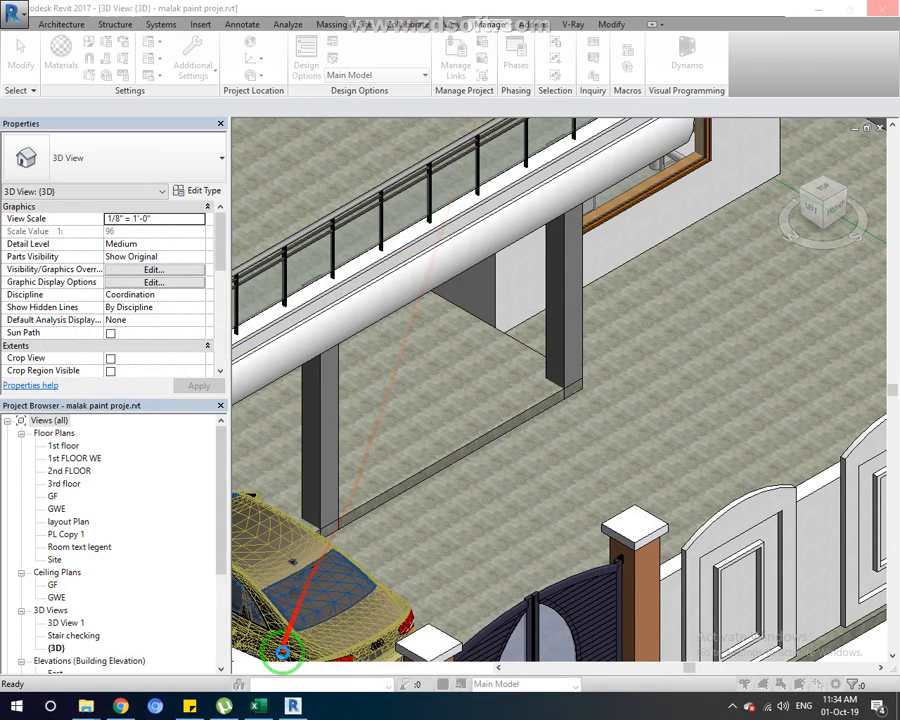
key(m)
key(a)
key(t)
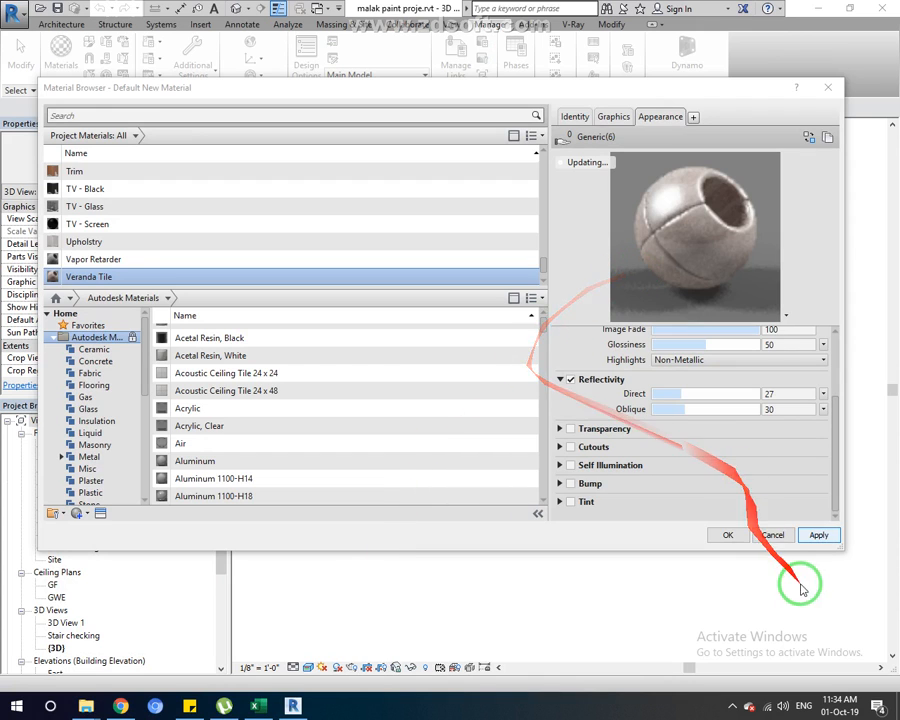
click(709, 409)
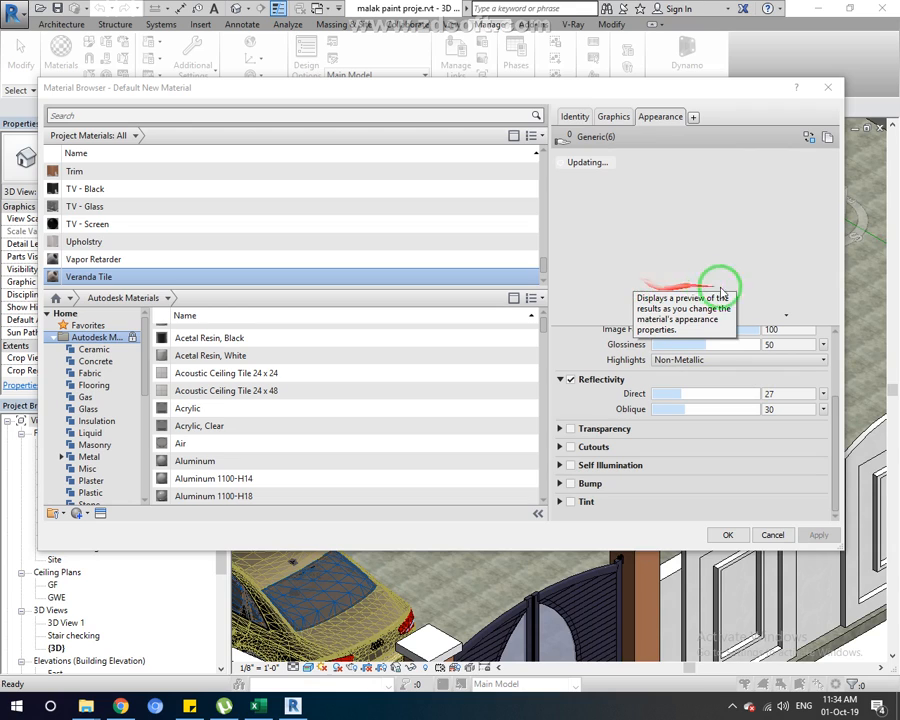
Check the position, scale and repeat settings of the veranda.jpg texture, and close the material browser accepting the material
scroll(652, 355, up, 3)
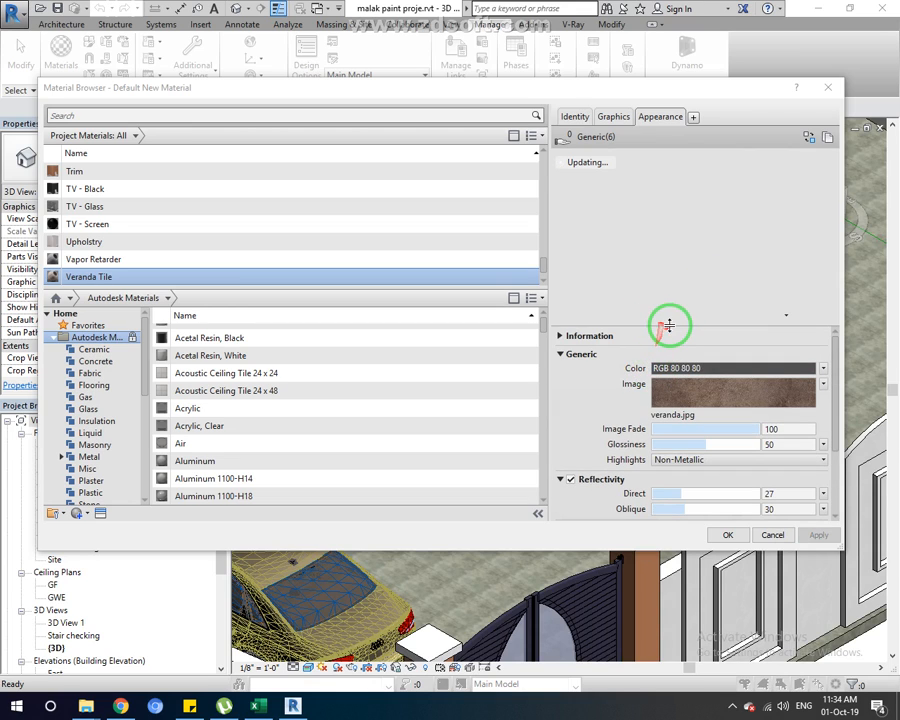
click(693, 392)
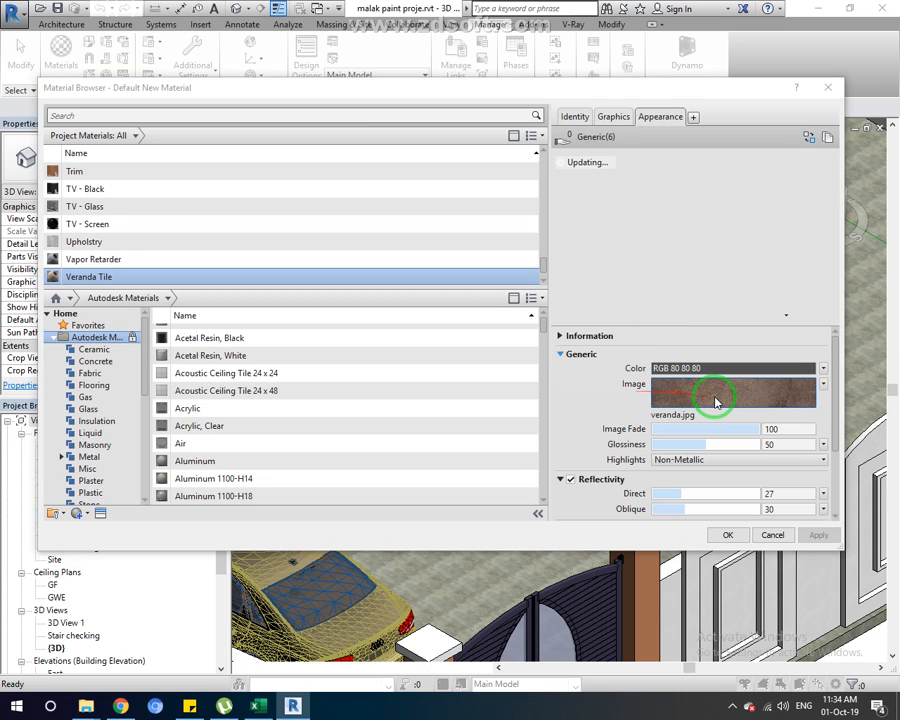
click(725, 370)
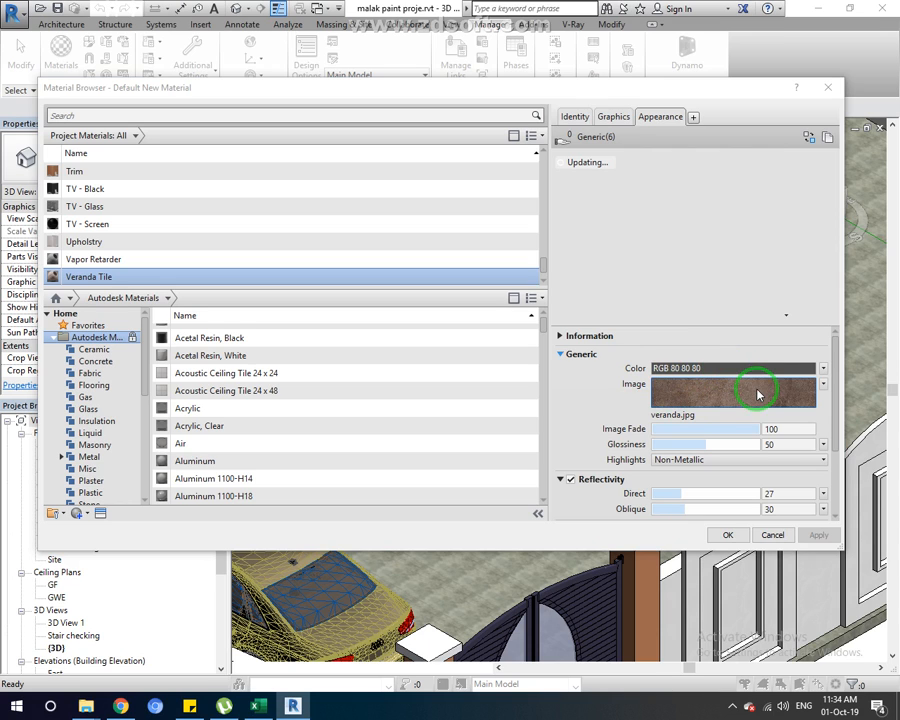
click(716, 389)
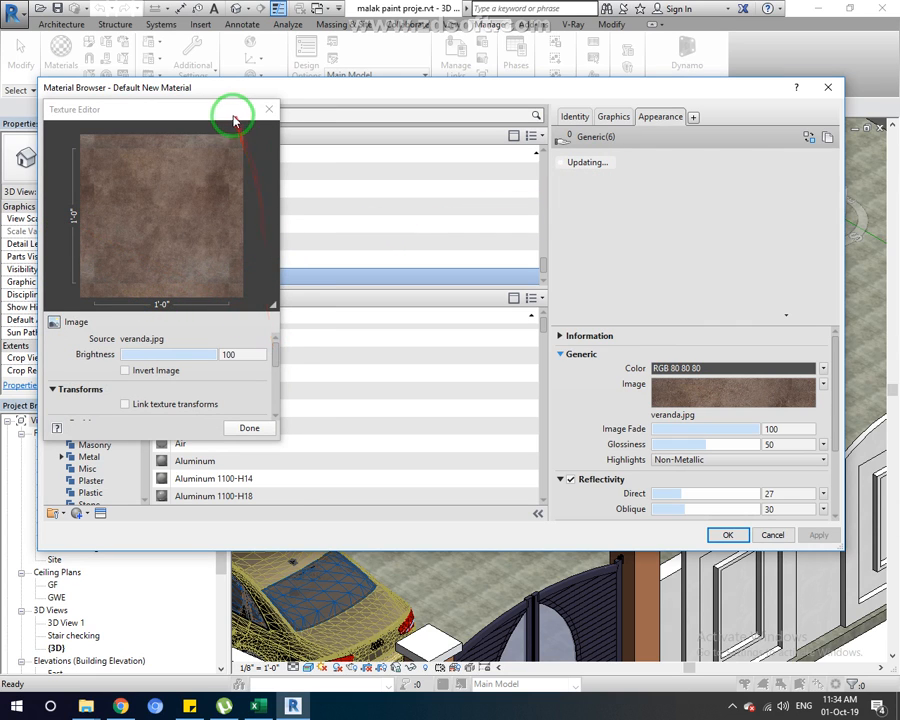
drag(235, 110, 266, 68)
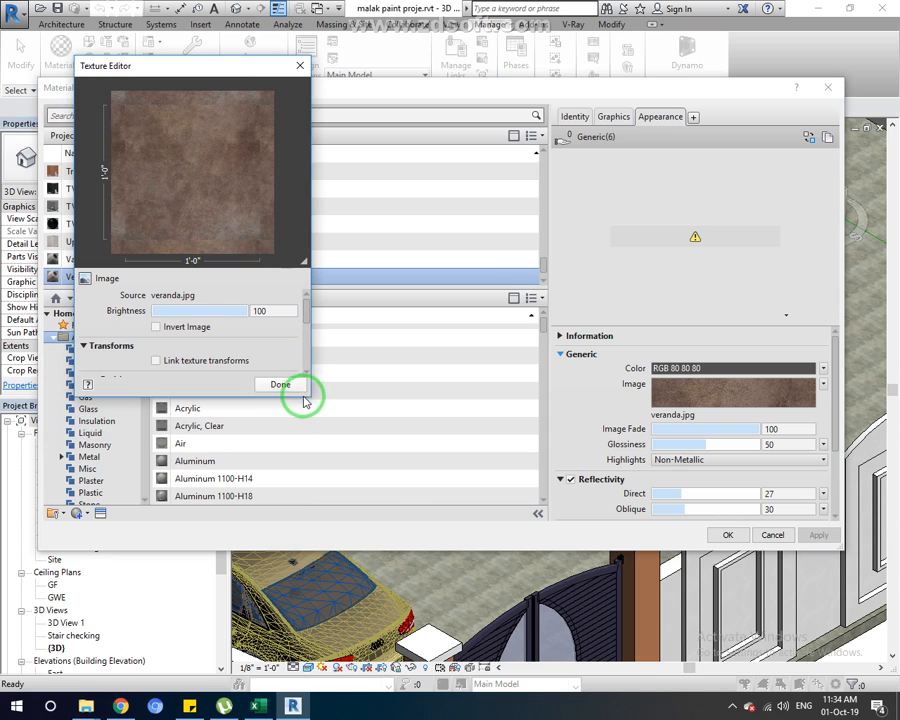
drag(311, 396, 357, 538)
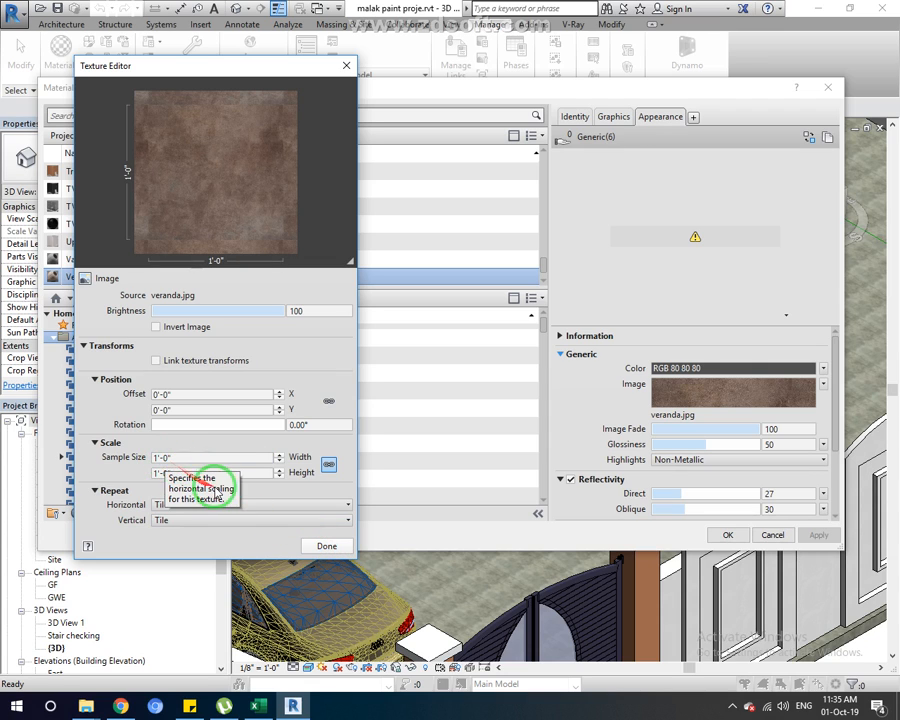
click(327, 546)
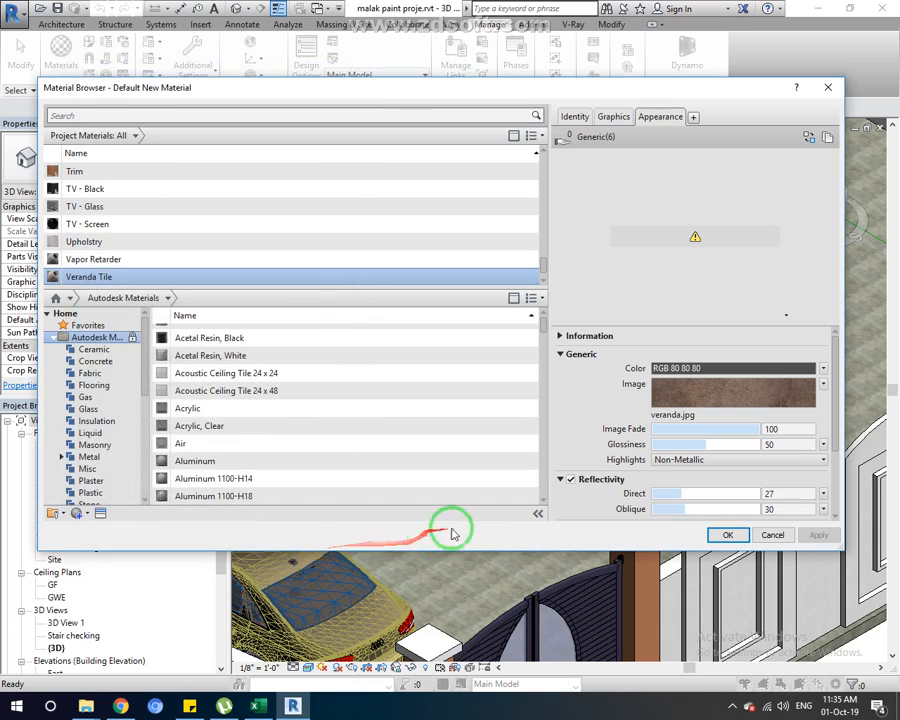
click(729, 533)
Switch to Chrome, look over the open Bump Converter forum page, and bring up the NormalMap-Online map generator
click(118, 708)
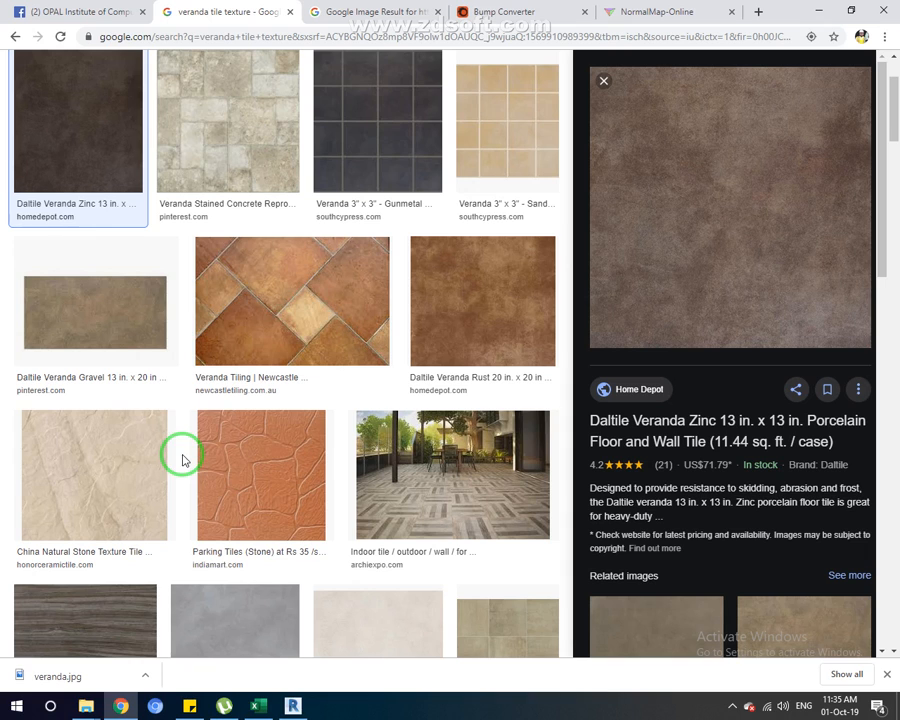
click(405, 11)
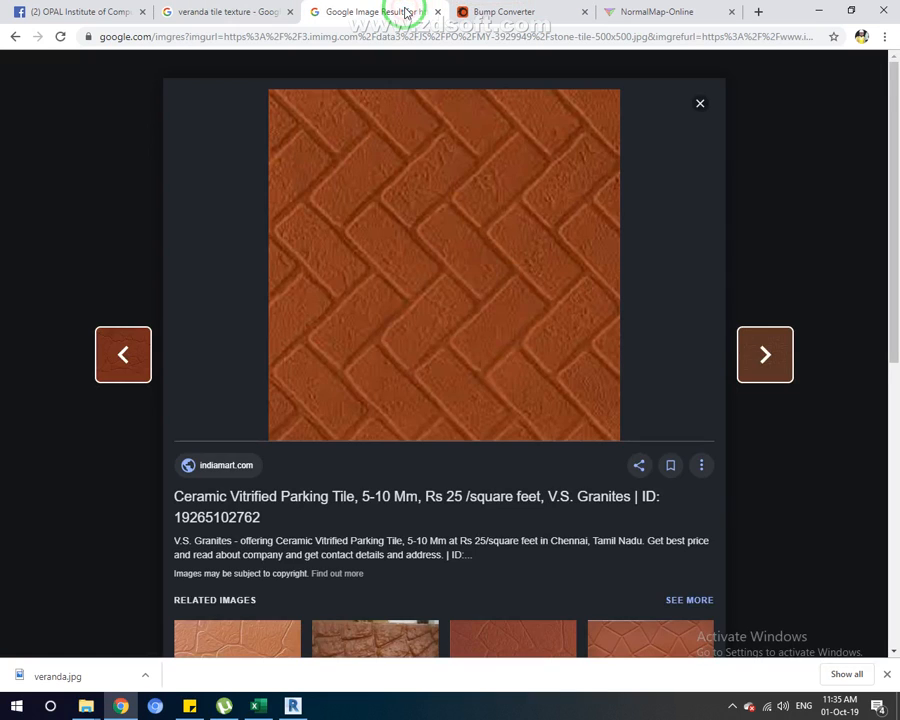
click(505, 11)
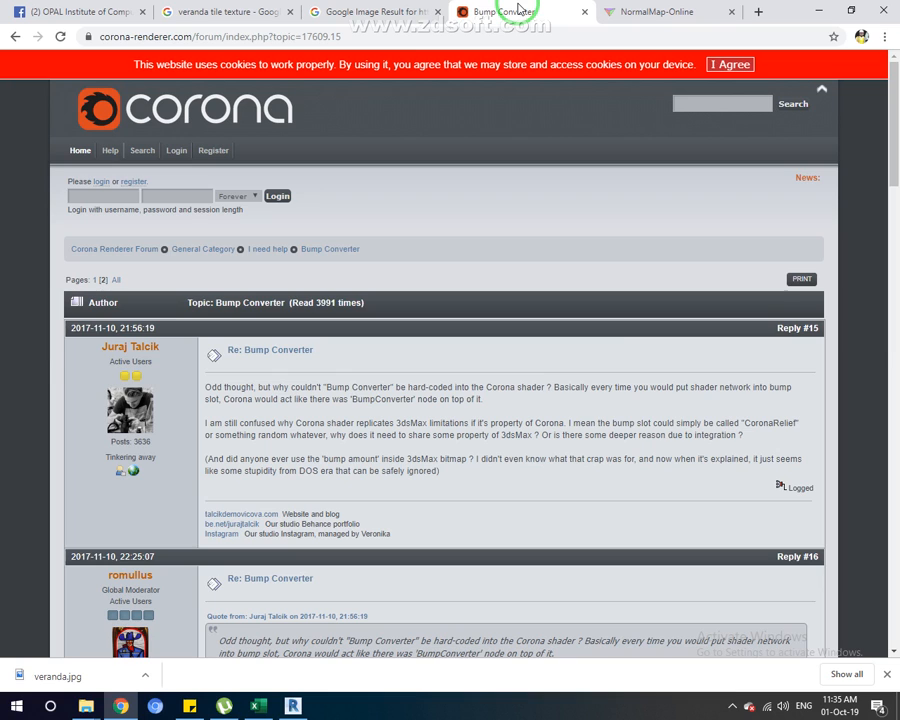
click(732, 706)
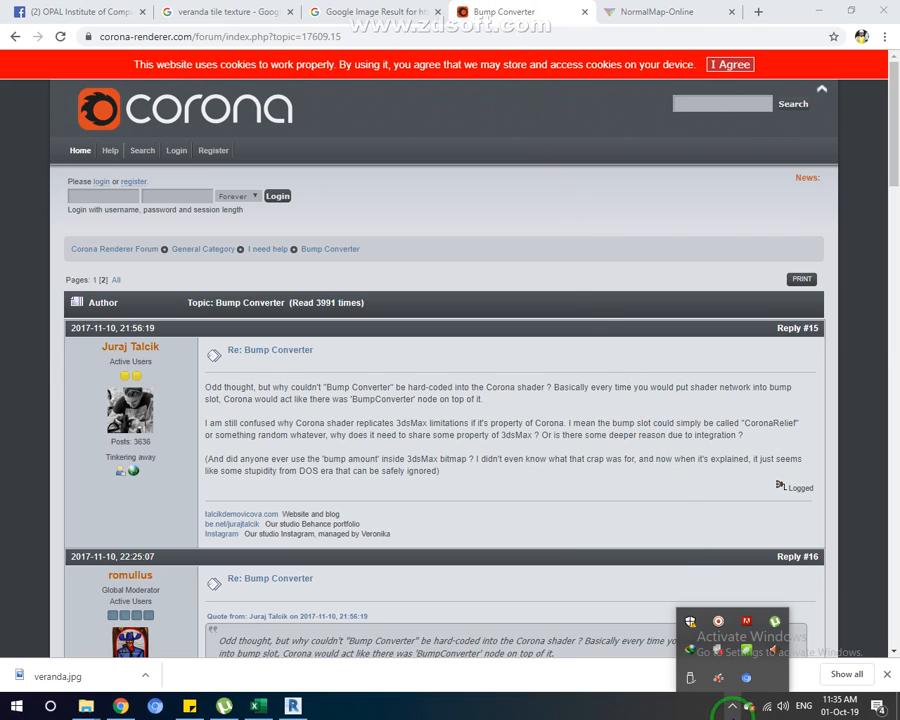
click(732, 706)
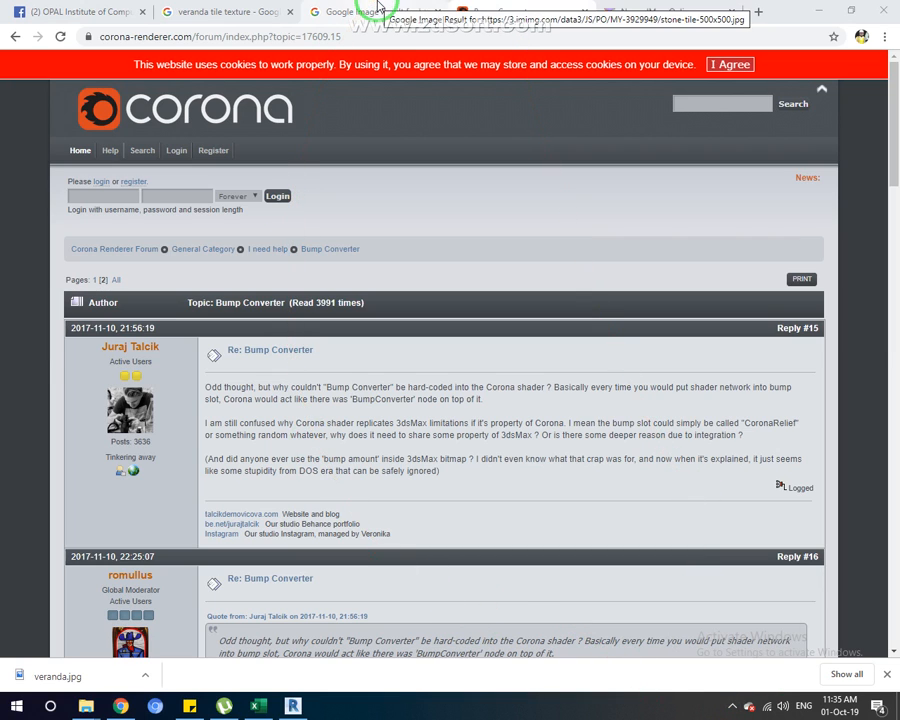
click(378, 7)
click(548, 15)
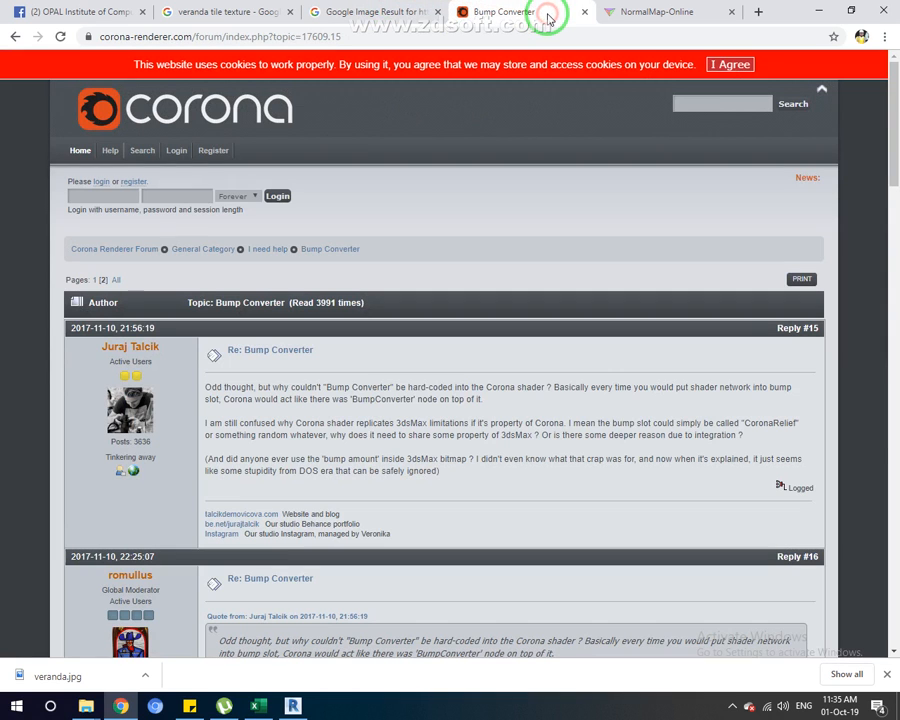
scroll(392, 402, down, 2)
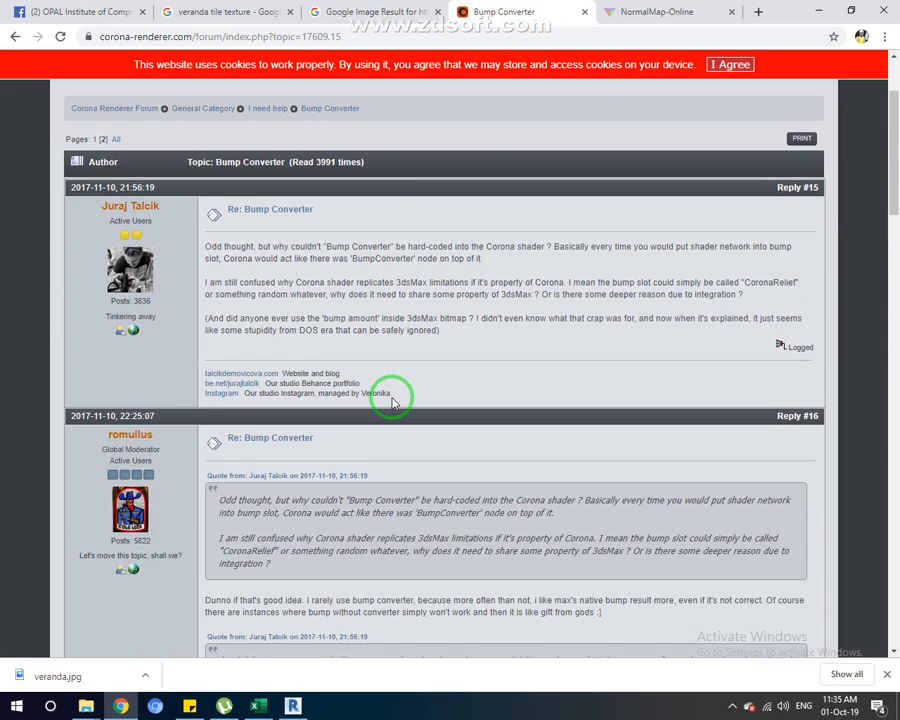
click(673, 10)
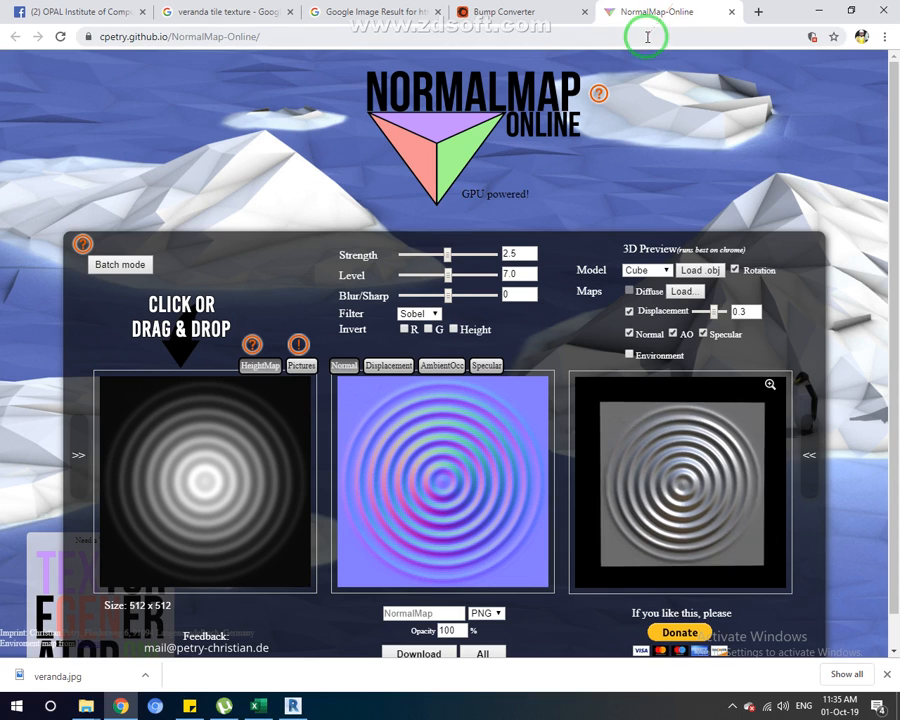
scroll(327, 316, down, 1)
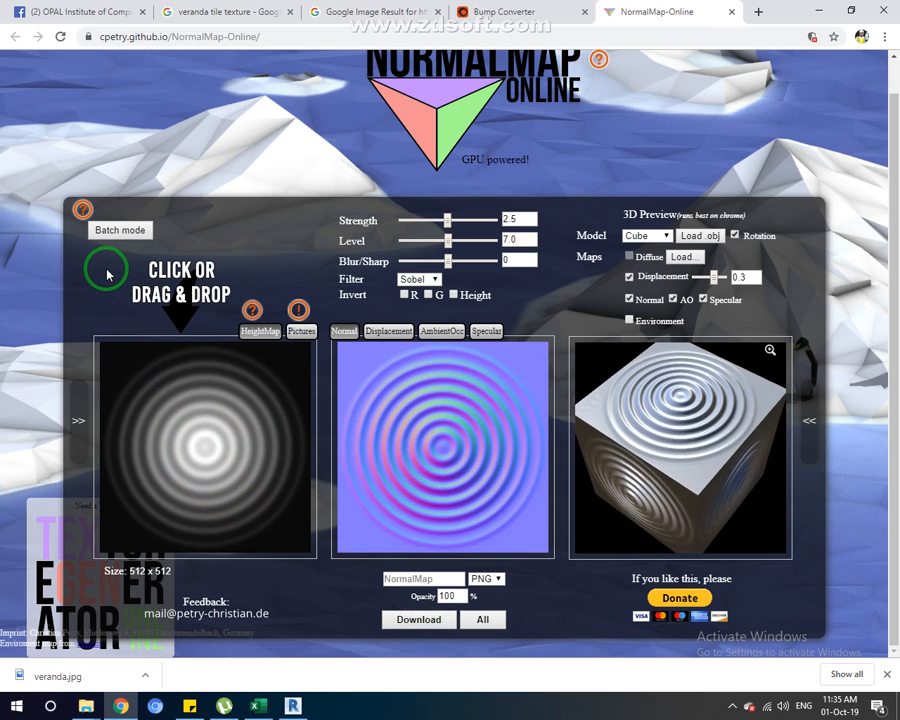
Generate a normal map from the lawn.jpg pictures with Level 5.9 and Blur/Sharp 19, and download it as lawn.jpg_specular in PNG format
click(299, 334)
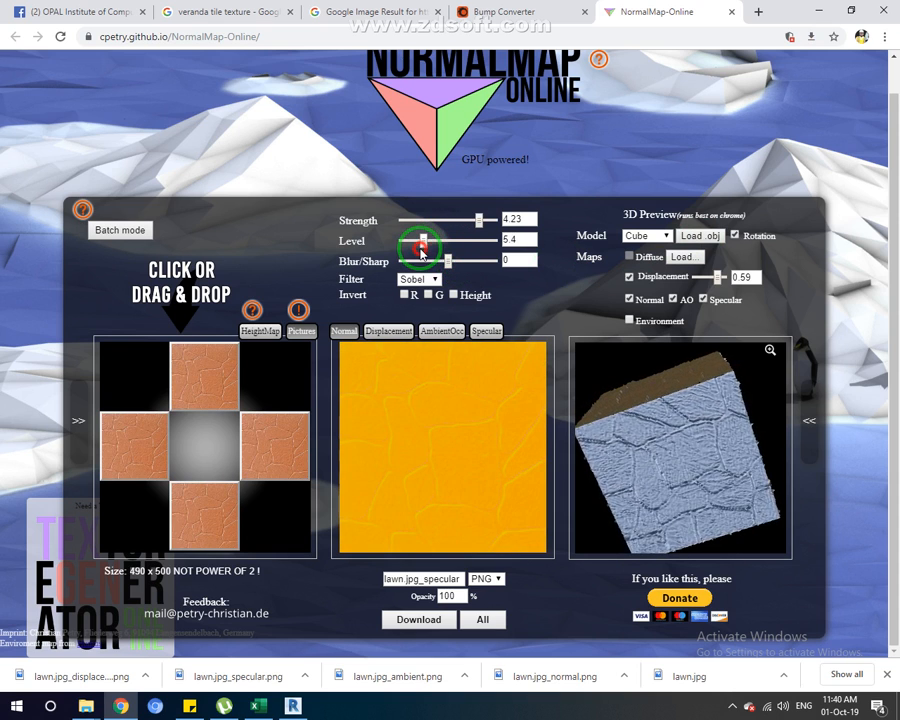
mouse_move(446, 254)
mouse_down()
mouse_move(476, 249)
mouse_move(438, 261)
mouse_up()
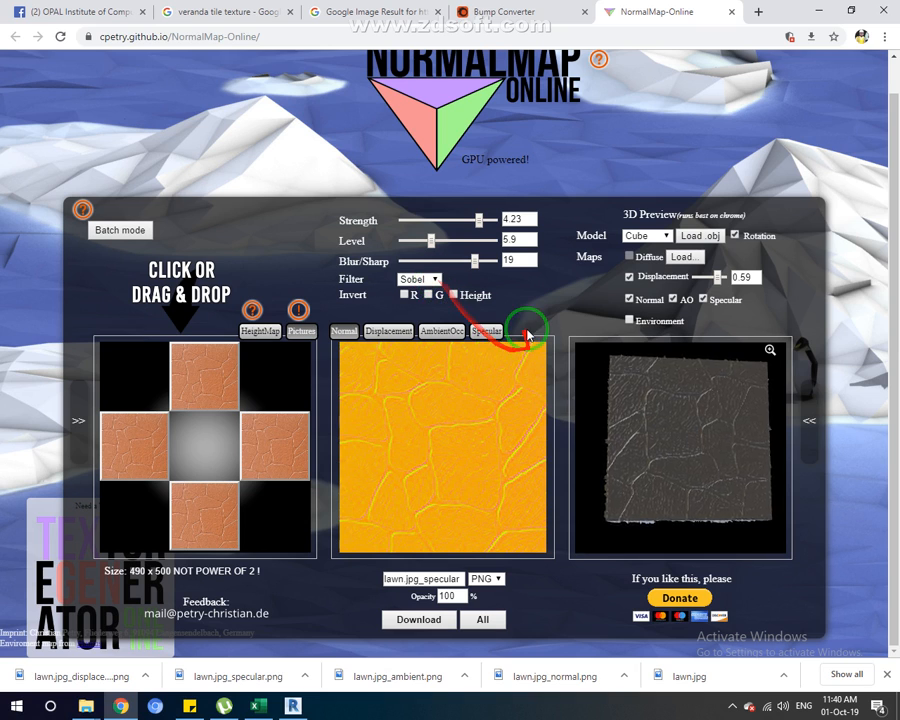
click(404, 625)
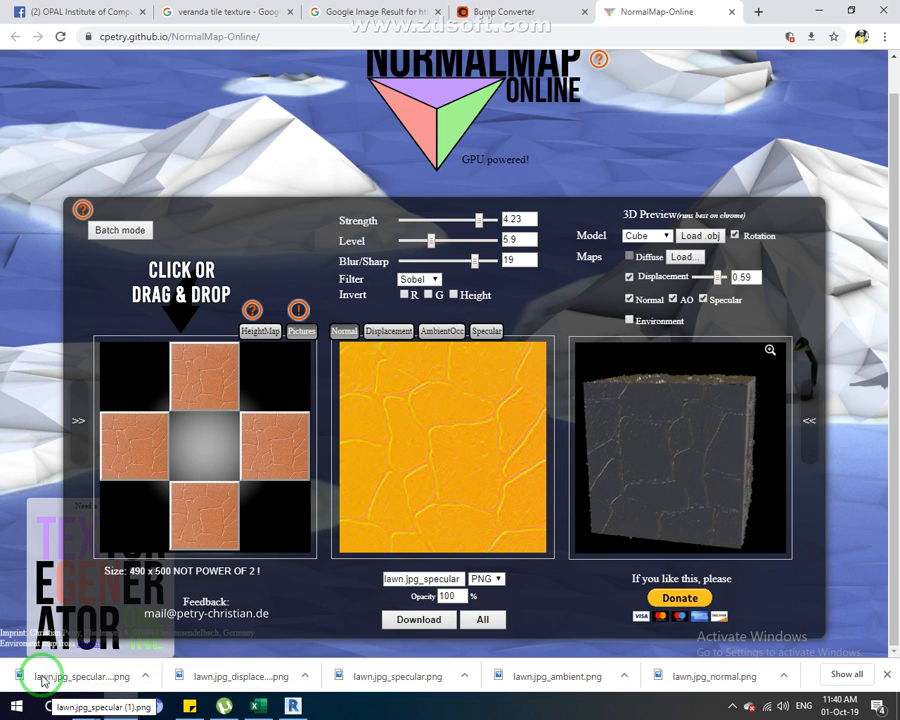
Show the downloaded lawn.jpg_specular (1).png in its Downloads folder, and close the folder window
click(145, 679)
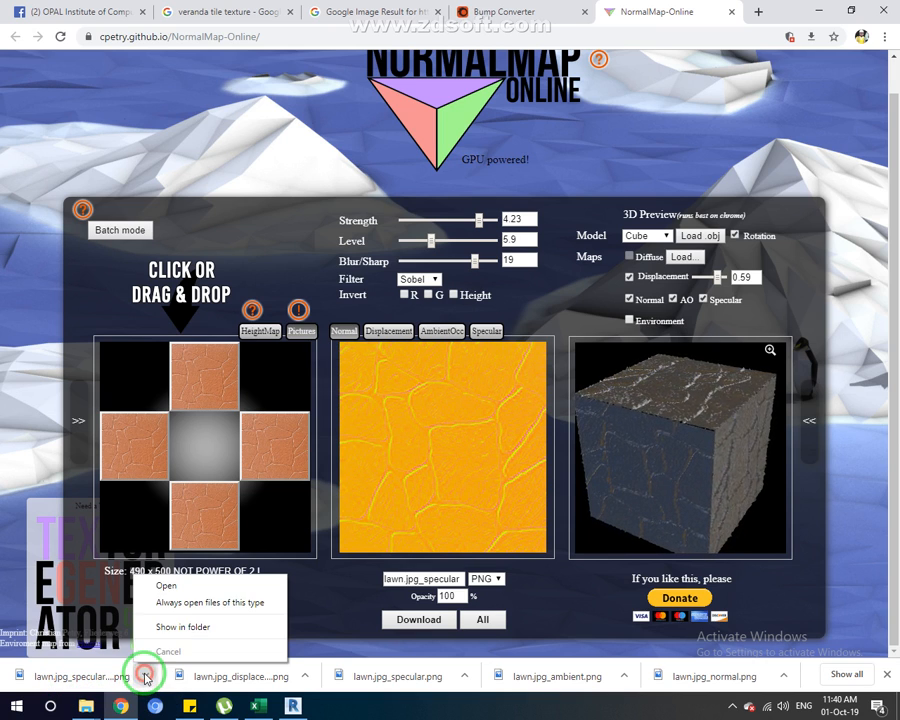
click(180, 641)
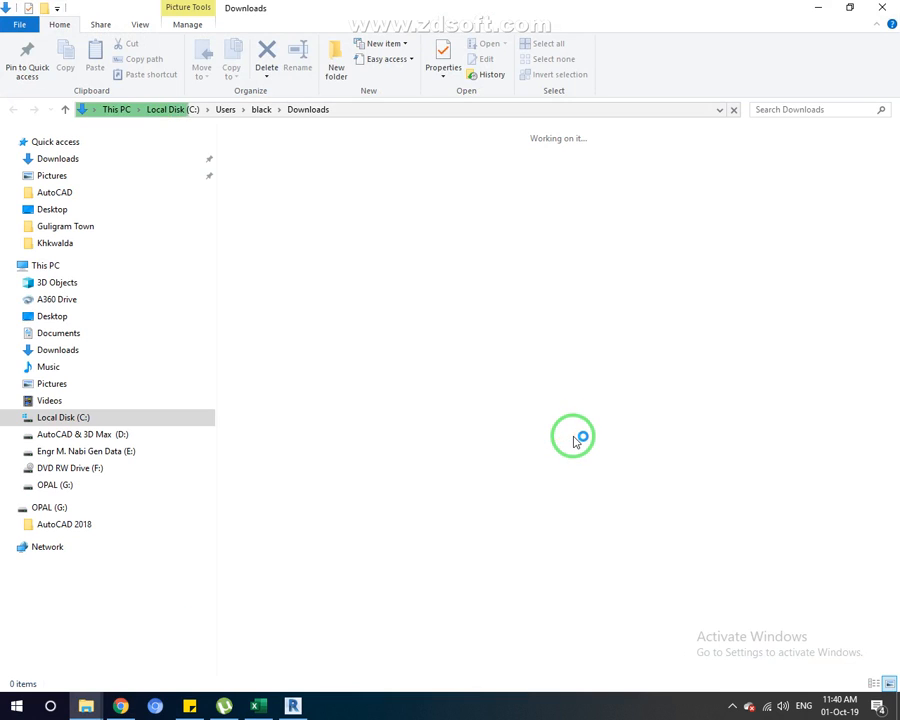
click(882, 7)
Bring up the desktop, enlarge its icons to locate lawn.jpg, and return to the downloaded specular map's file options in Chrome
click(896, 706)
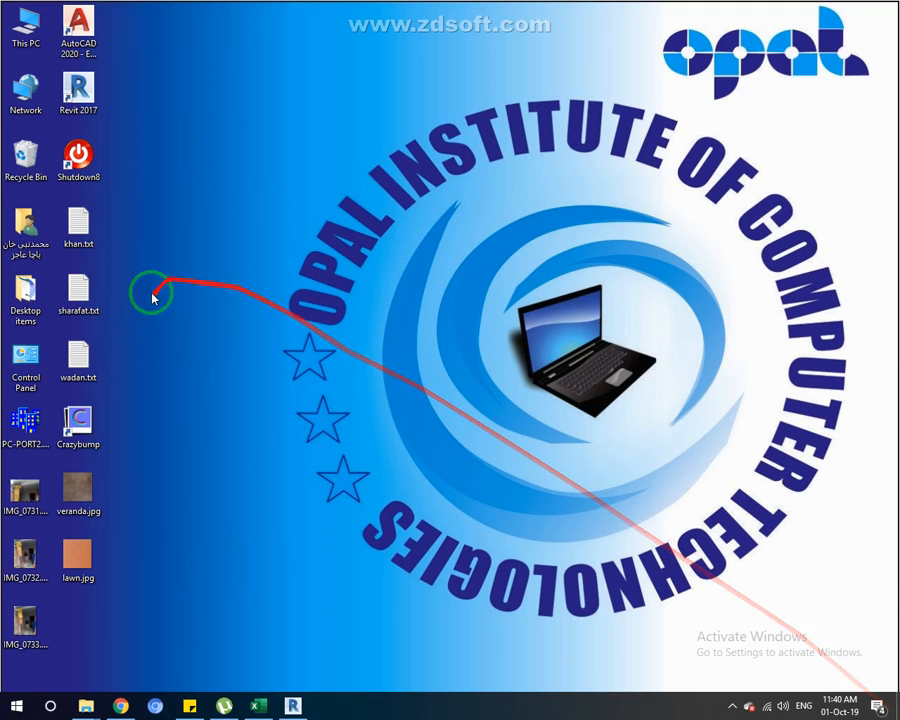
scroll(110, 600, up, 2)
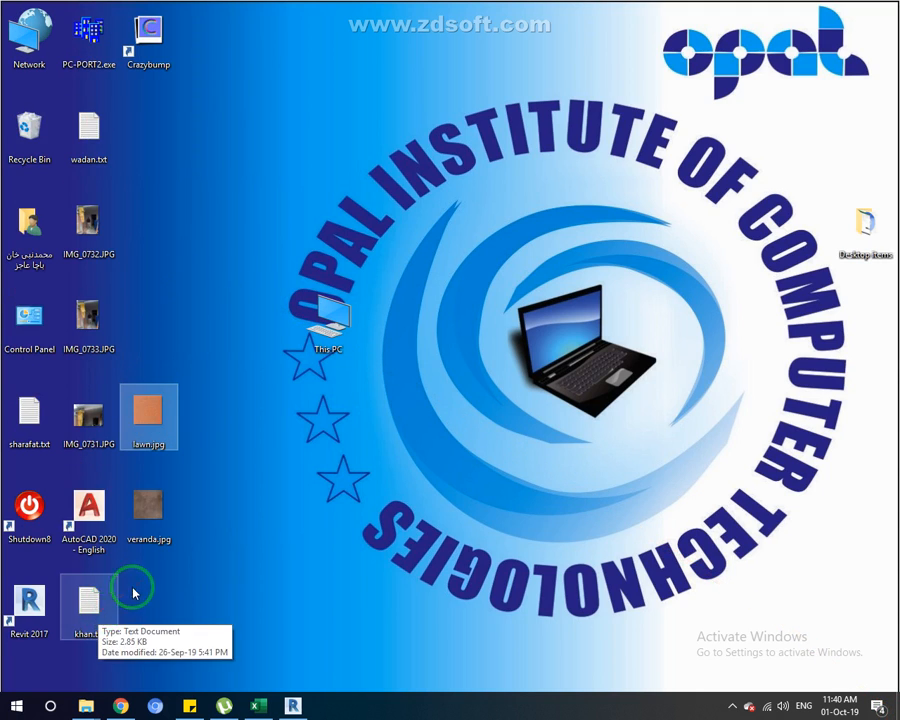
click(155, 420)
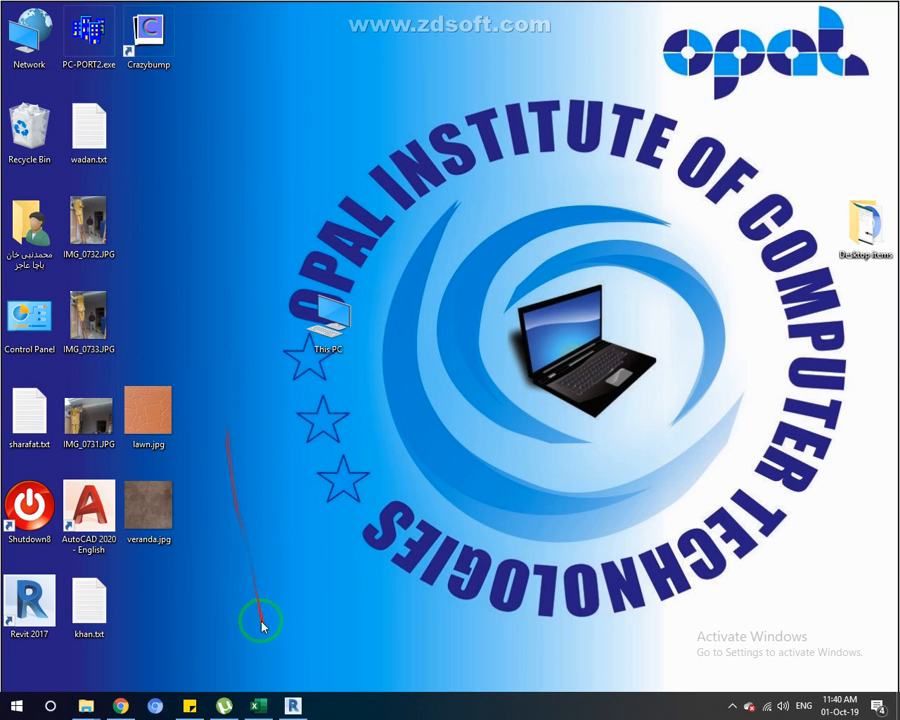
click(120, 706)
click(145, 677)
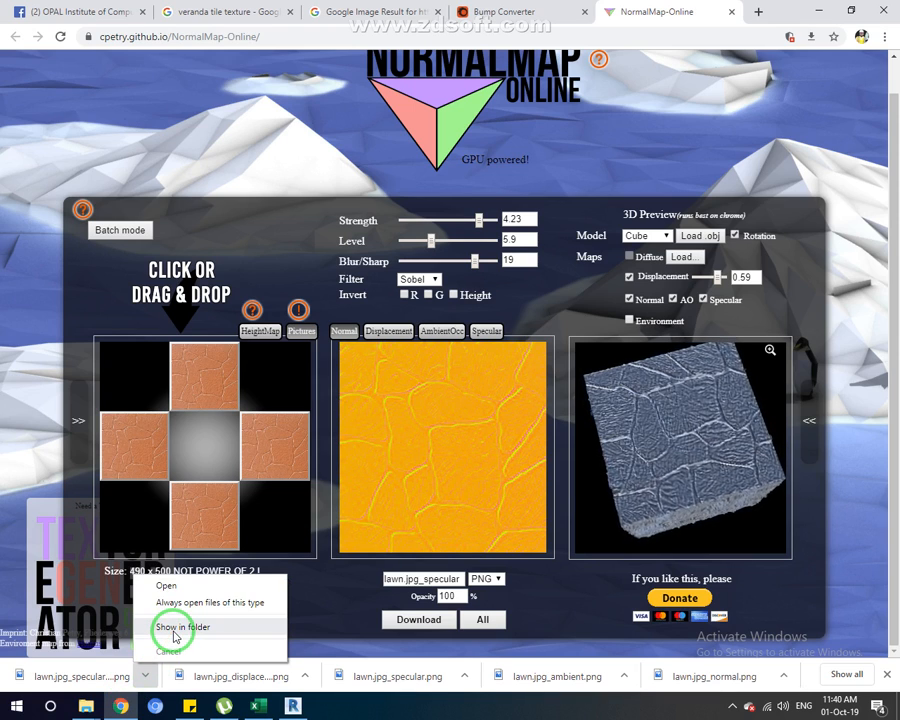
Switch to Revit, create a new material in the Material Browser and name it lawn
click(293, 706)
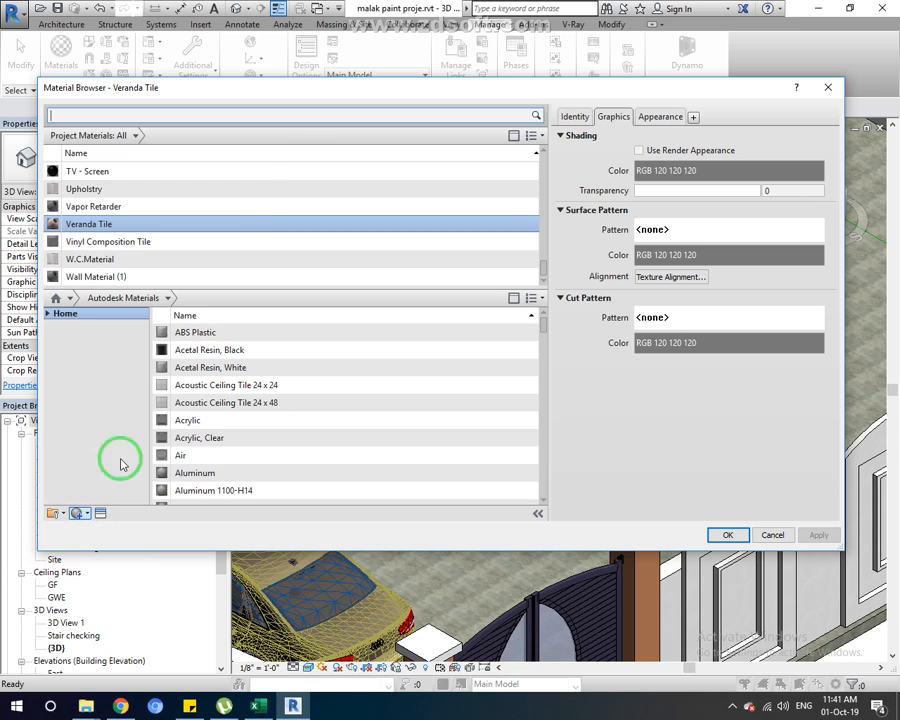
click(87, 514)
click(84, 525)
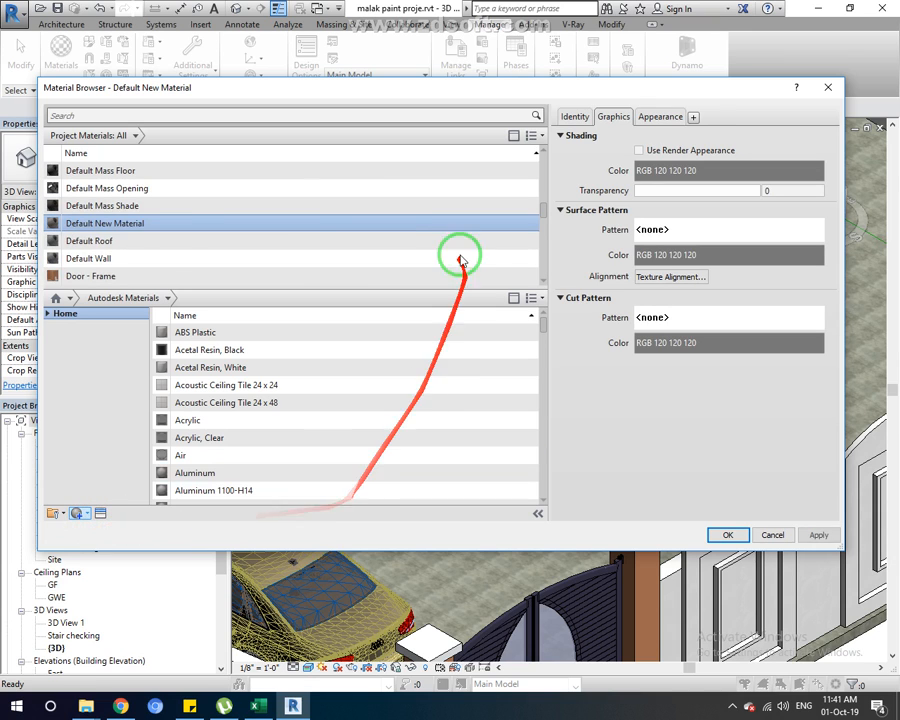
click(577, 116)
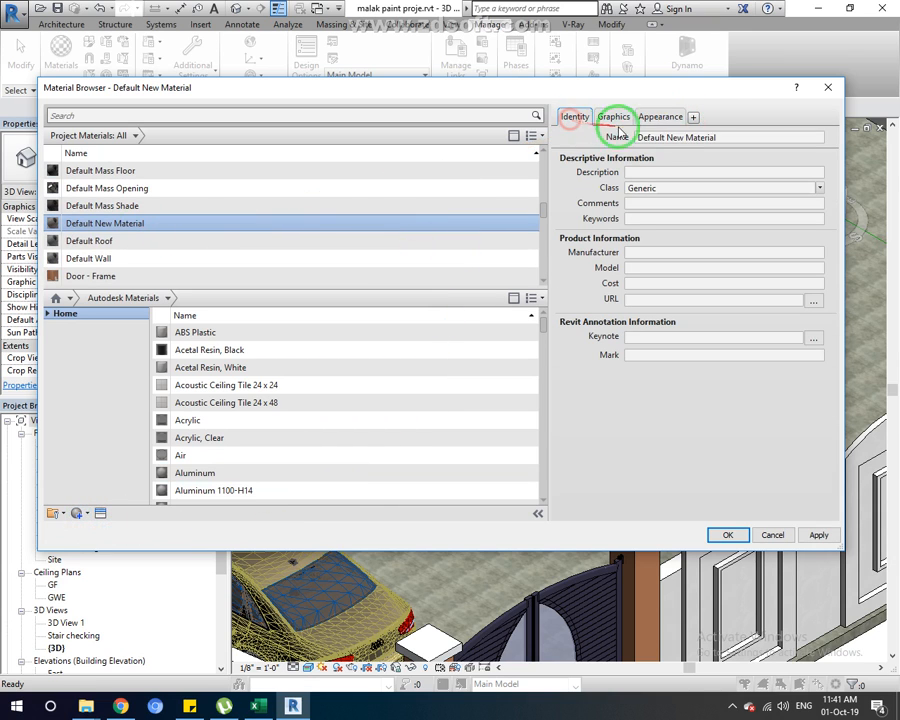
click(749, 137)
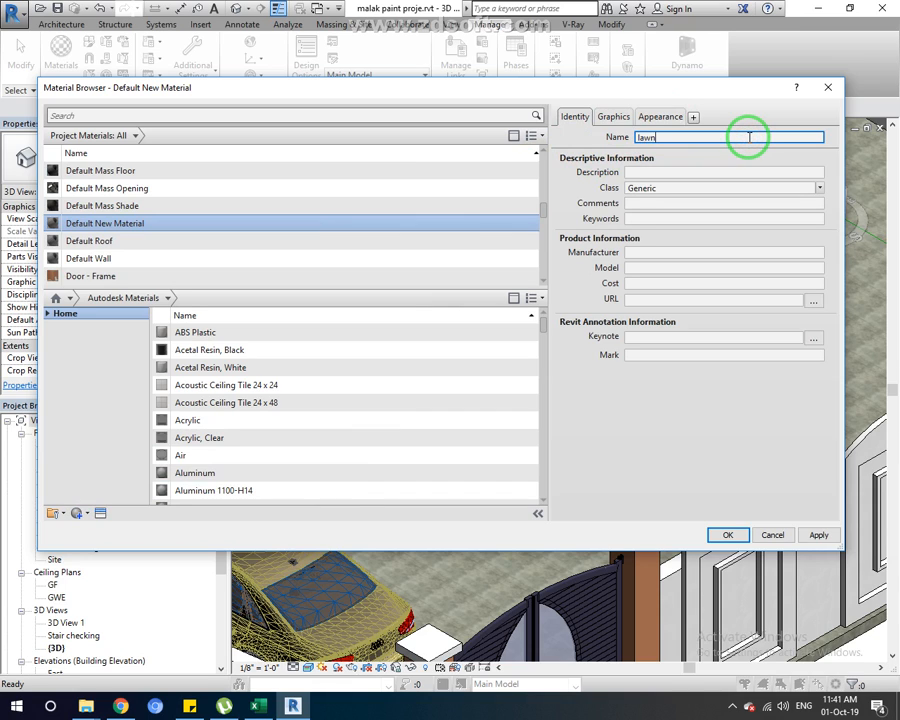
key(Return)
Assign lawn.jpg from the desktop as the generic appearance image of the lawn material
click(611, 116)
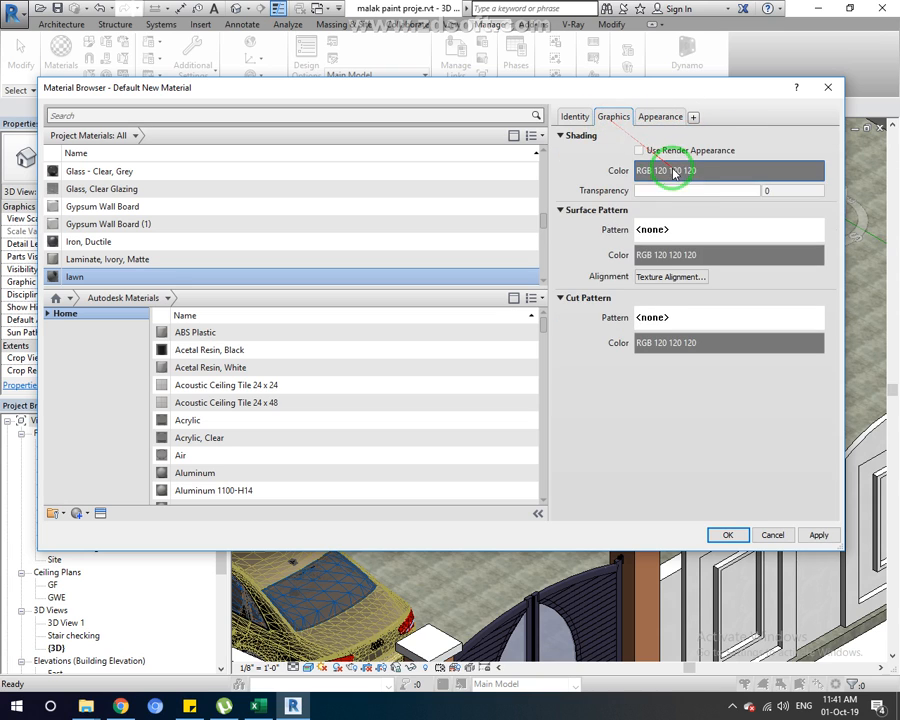
click(659, 116)
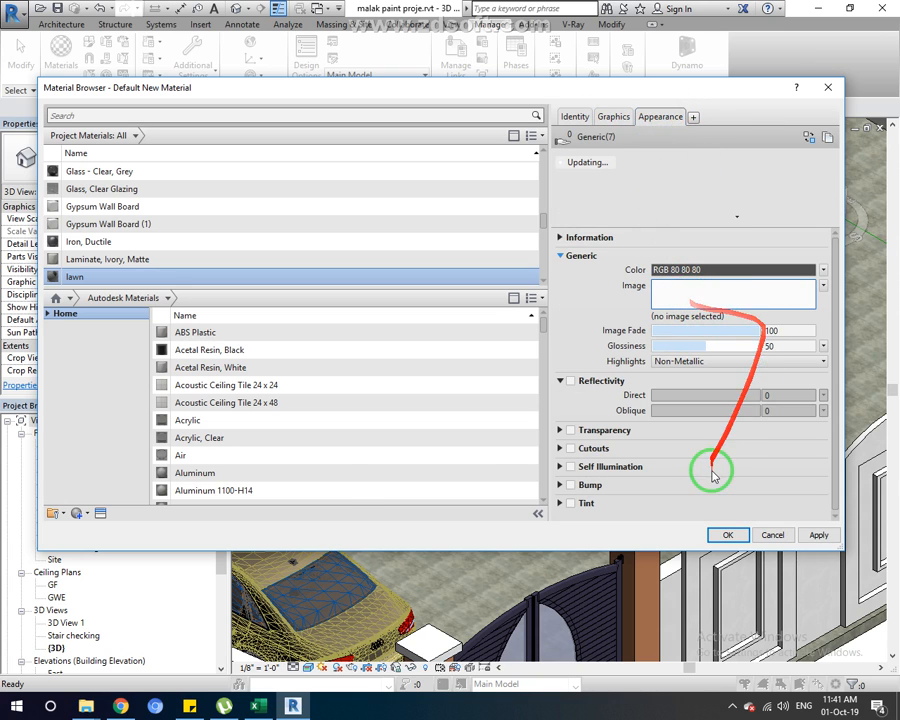
click(897, 707)
drag(154, 418, 683, 472)
click(680, 488)
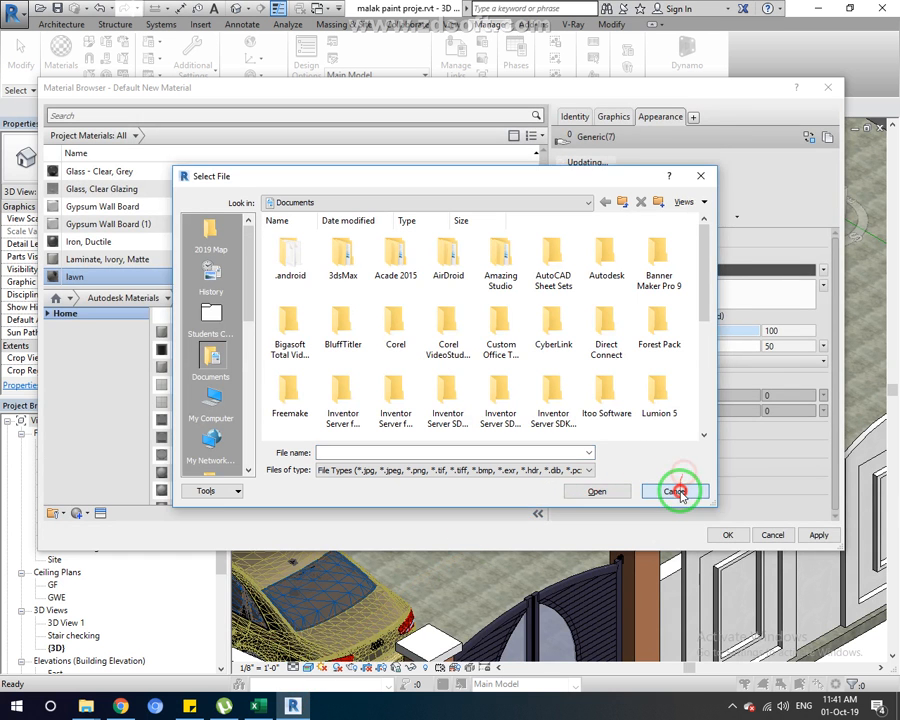
click(897, 707)
drag(152, 430, 302, 709)
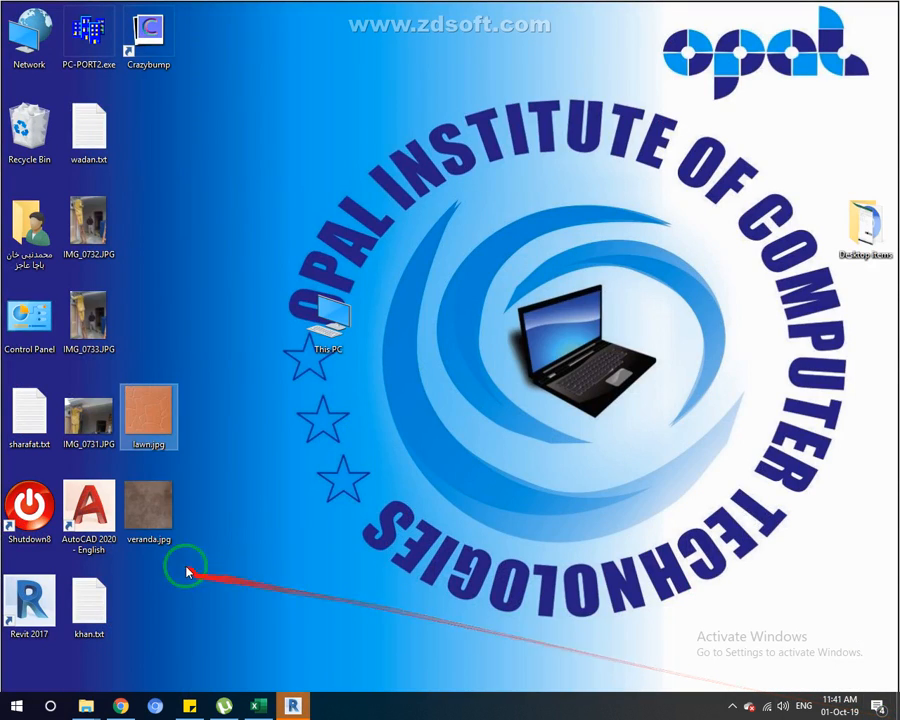
drag(188, 566, 729, 294)
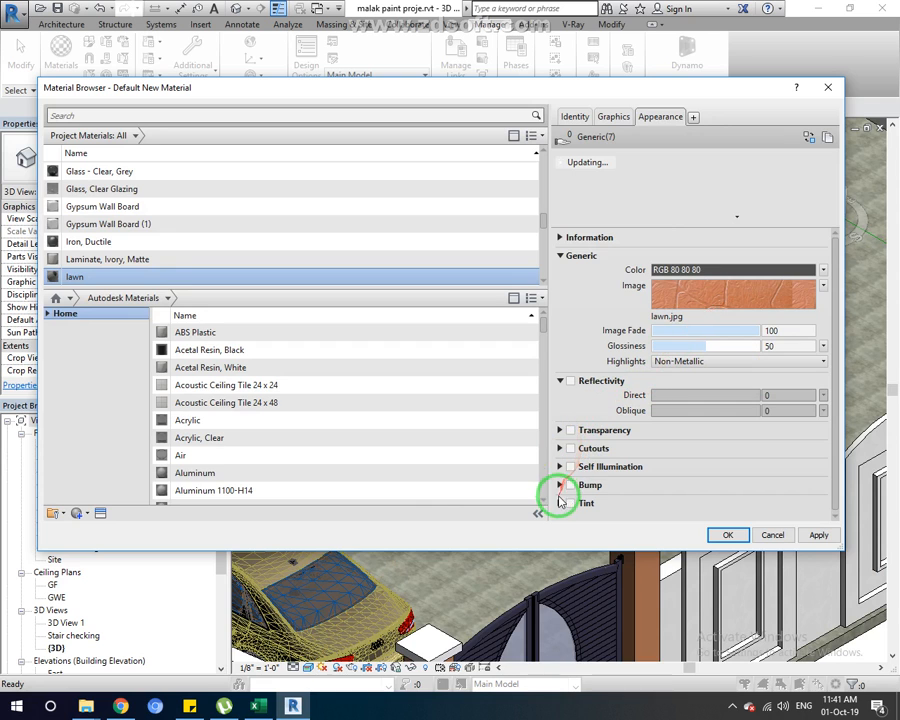
Enable Bump on the lawn material with the downloaded lawn.jpg_specular (1).png from Chrome as its image, and accept the material
click(560, 485)
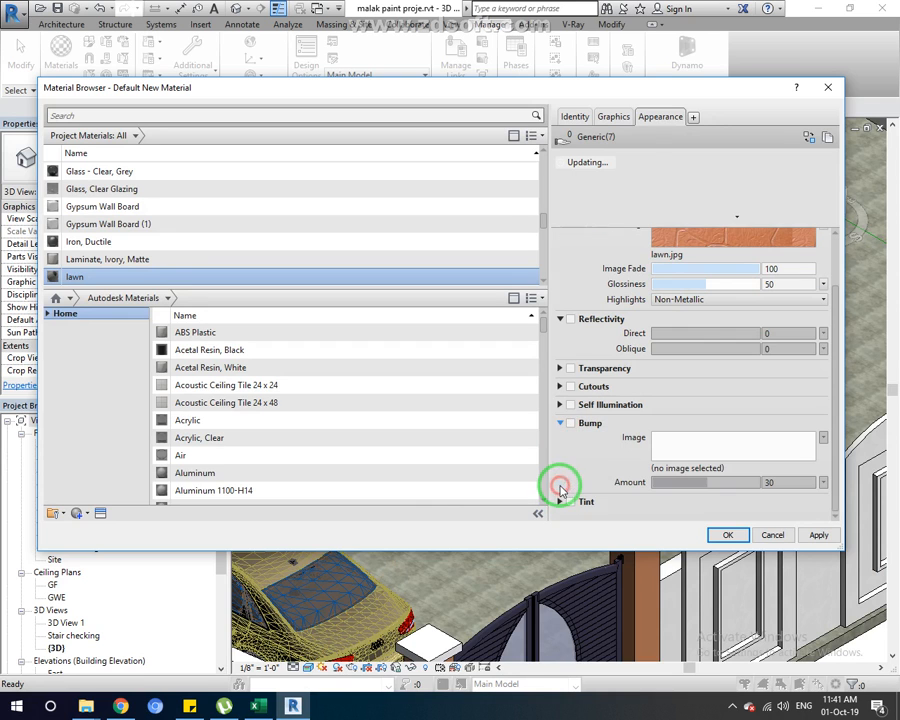
click(574, 426)
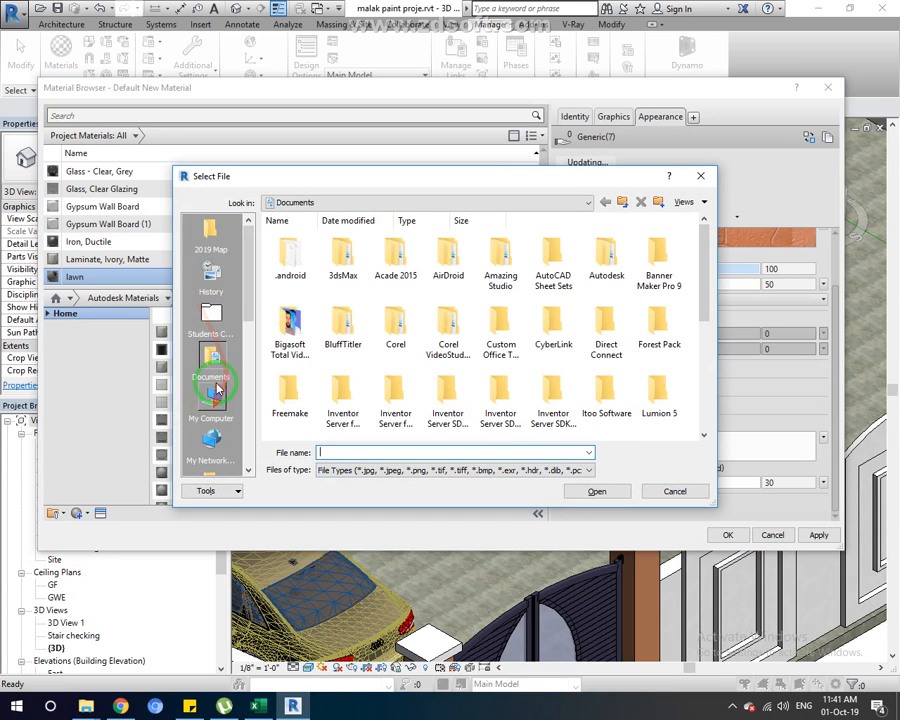
click(676, 491)
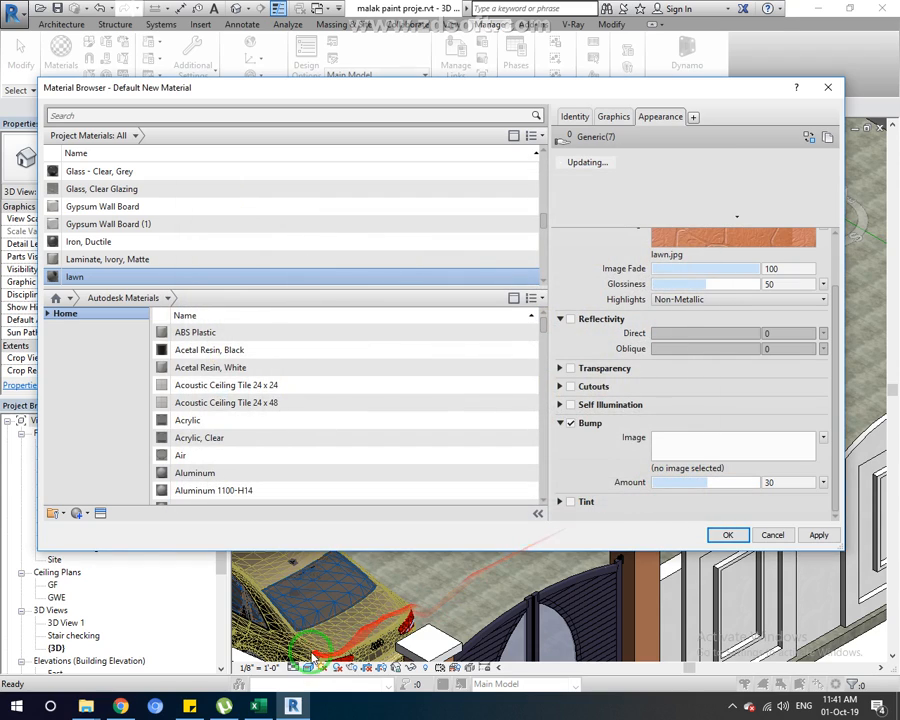
click(120, 706)
drag(70, 676, 695, 446)
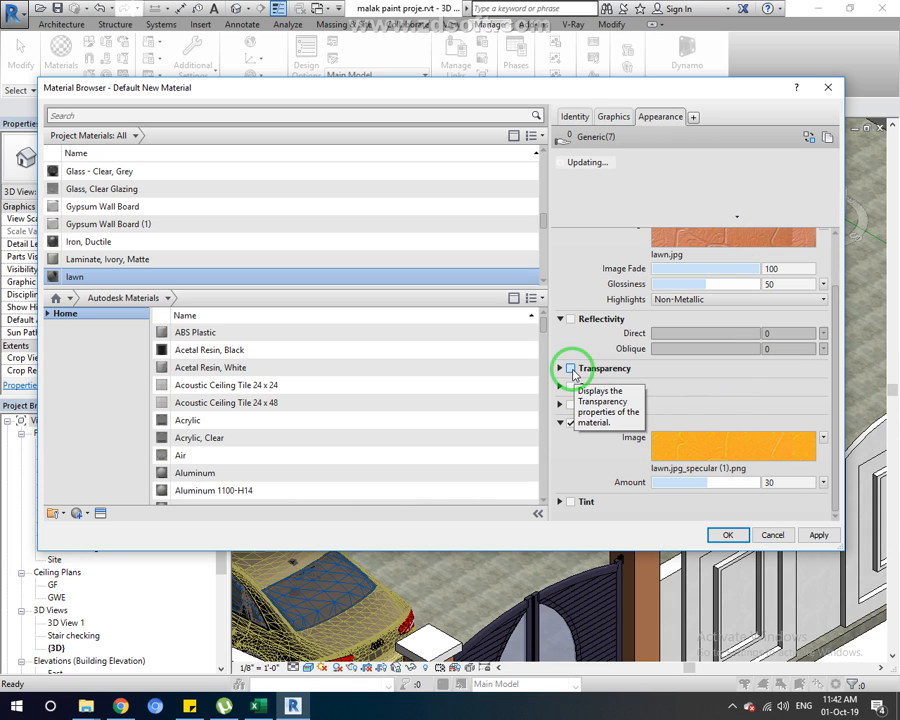
click(818, 536)
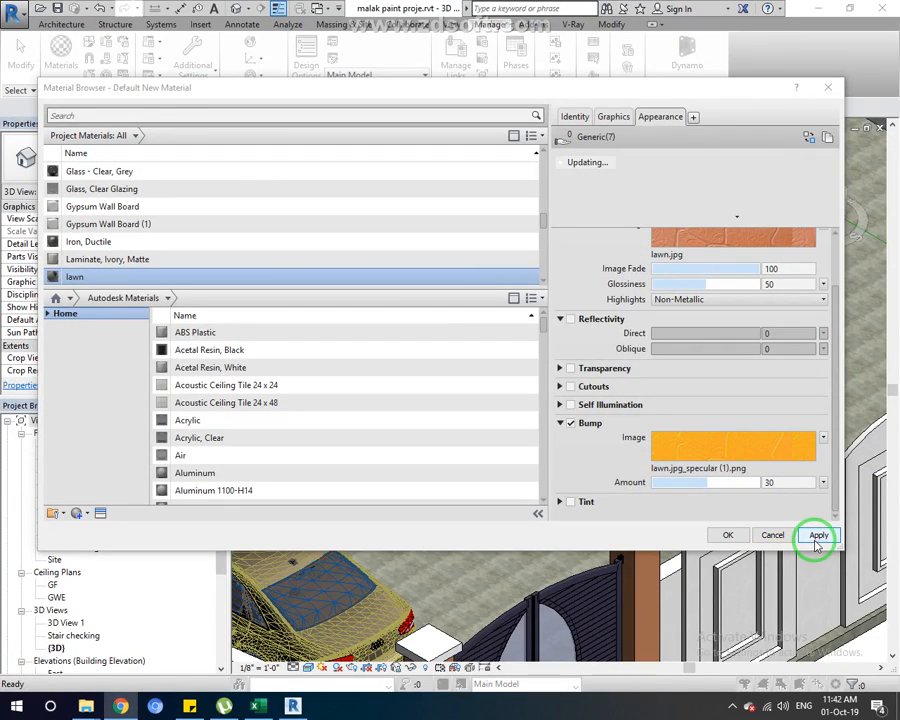
click(728, 535)
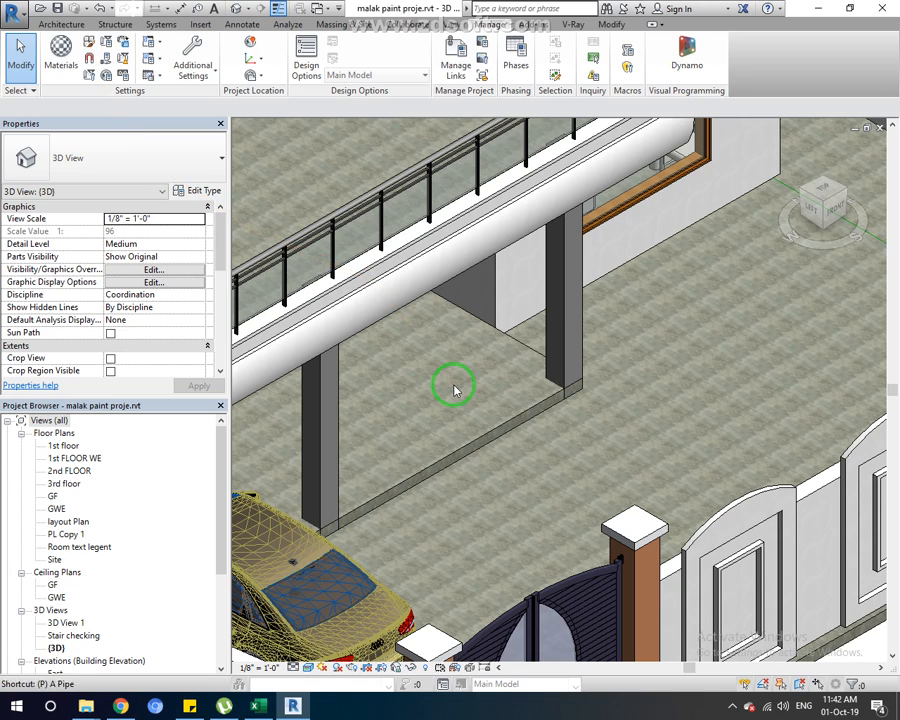
Start the Paint command, find the lawn material and paint it on the ground floor surface around the veranda
key(p)
key(t)
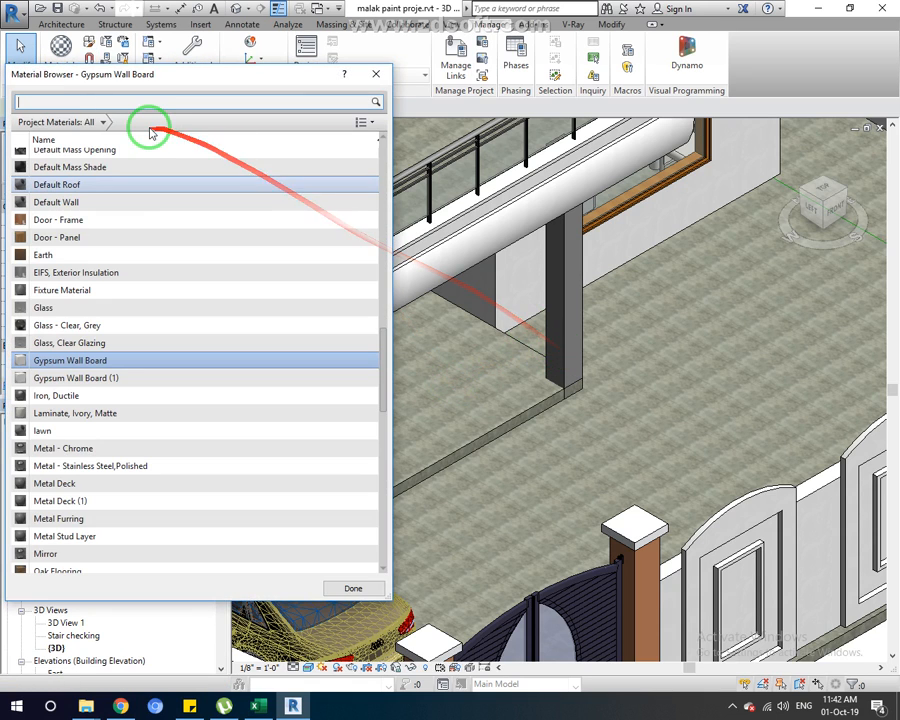
click(732, 708)
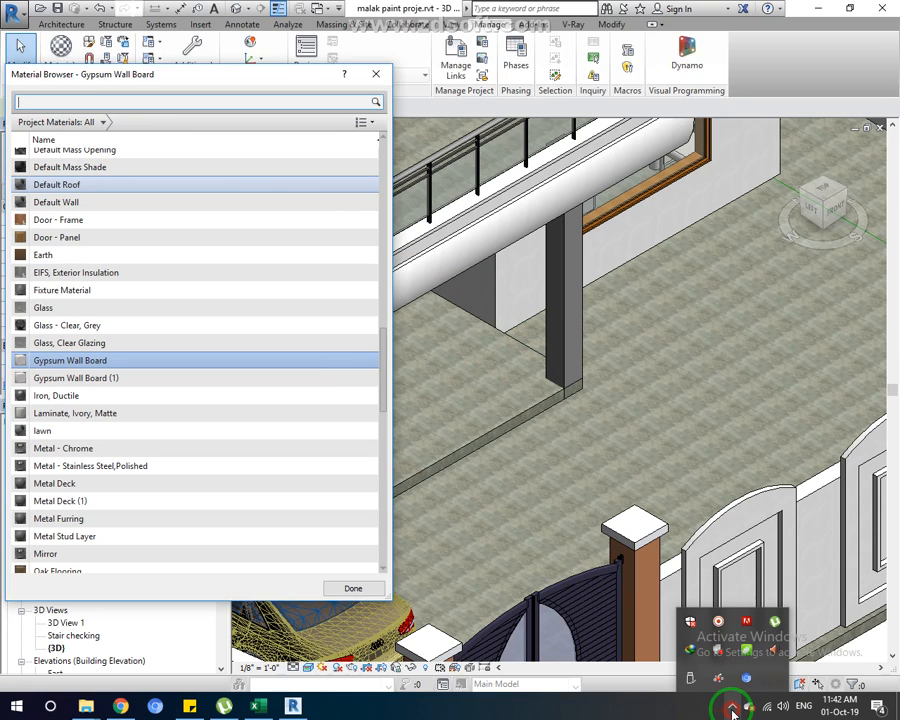
click(639, 711)
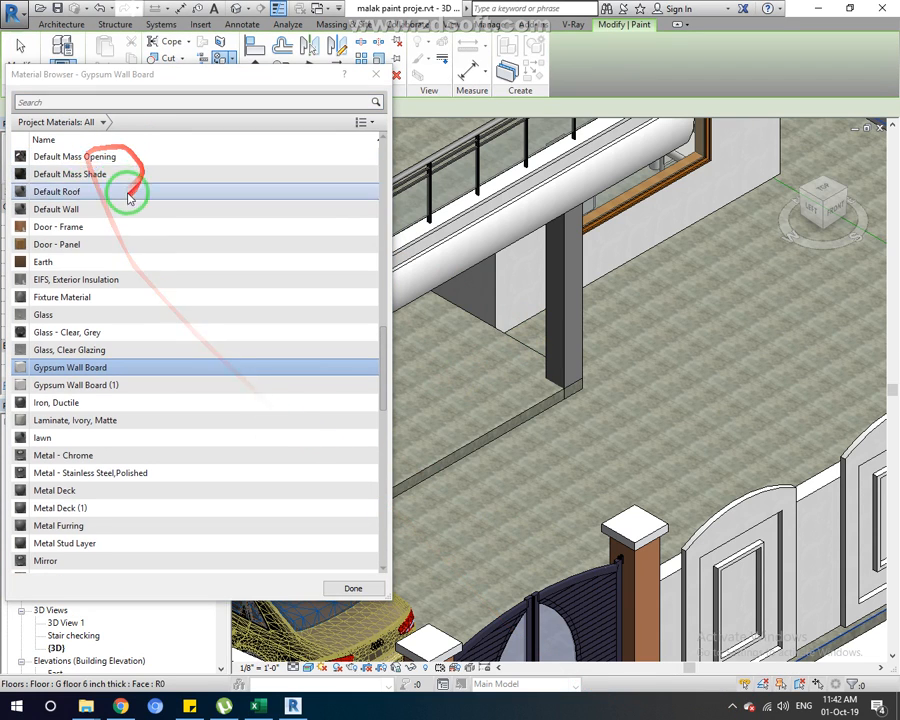
click(126, 102)
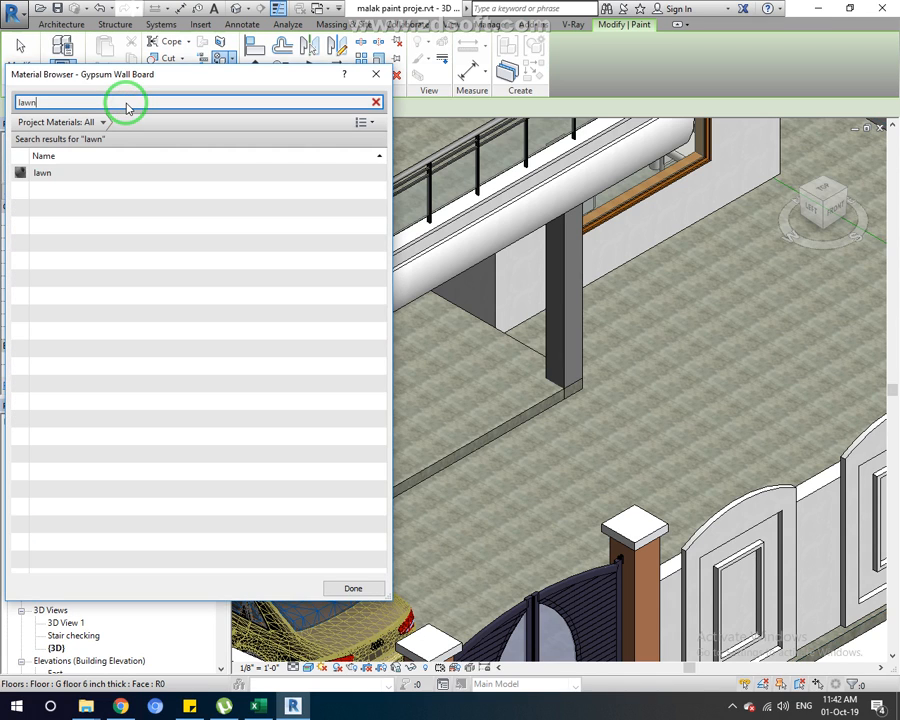
click(50, 173)
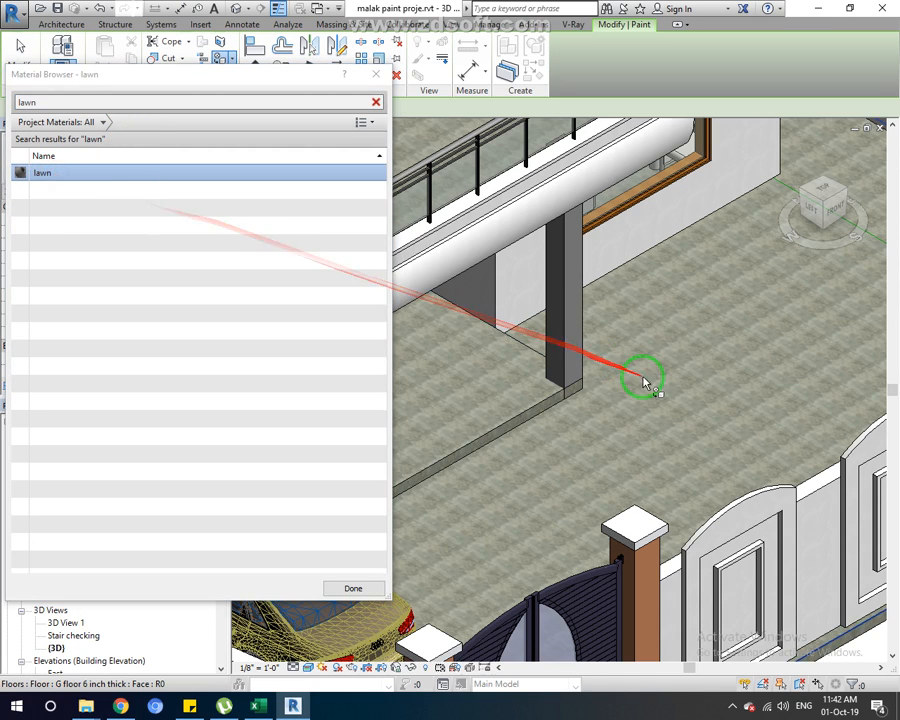
click(558, 430)
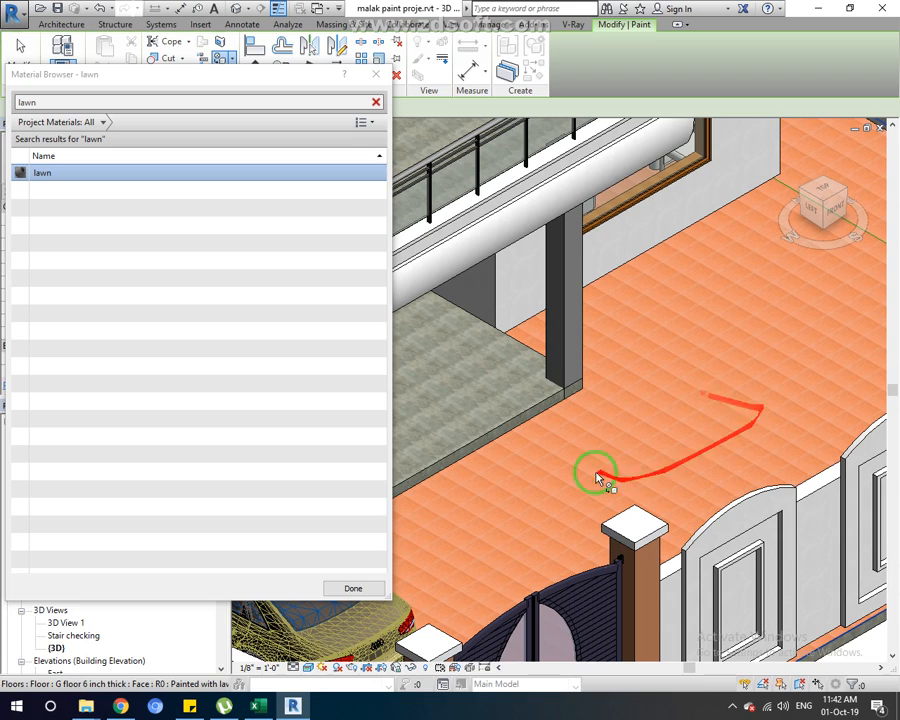
Examine the lawn texture and its tiling on the painted floor, both close up and from farther away
scroll(614, 442, up, 1)
scroll(613, 442, up, 5)
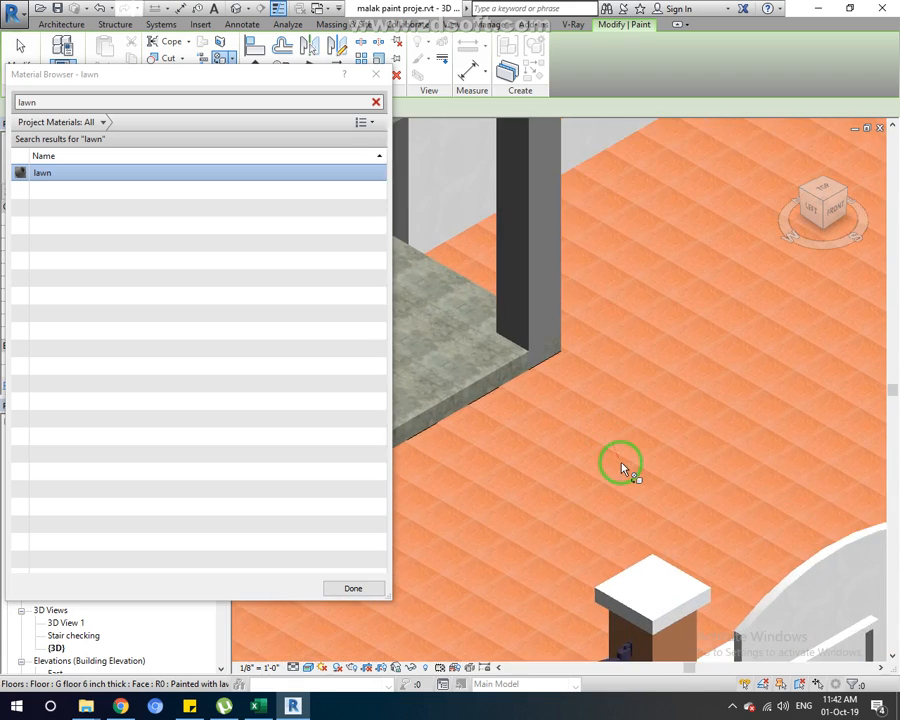
scroll(545, 474, up, 4)
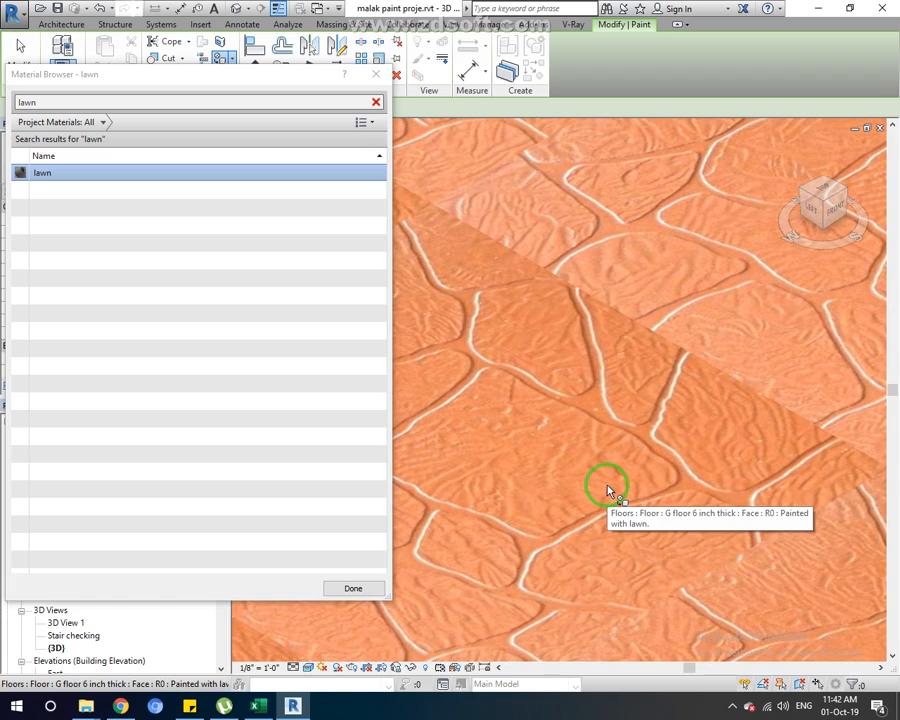
scroll(612, 488, up, 2)
scroll(657, 472, down, 5)
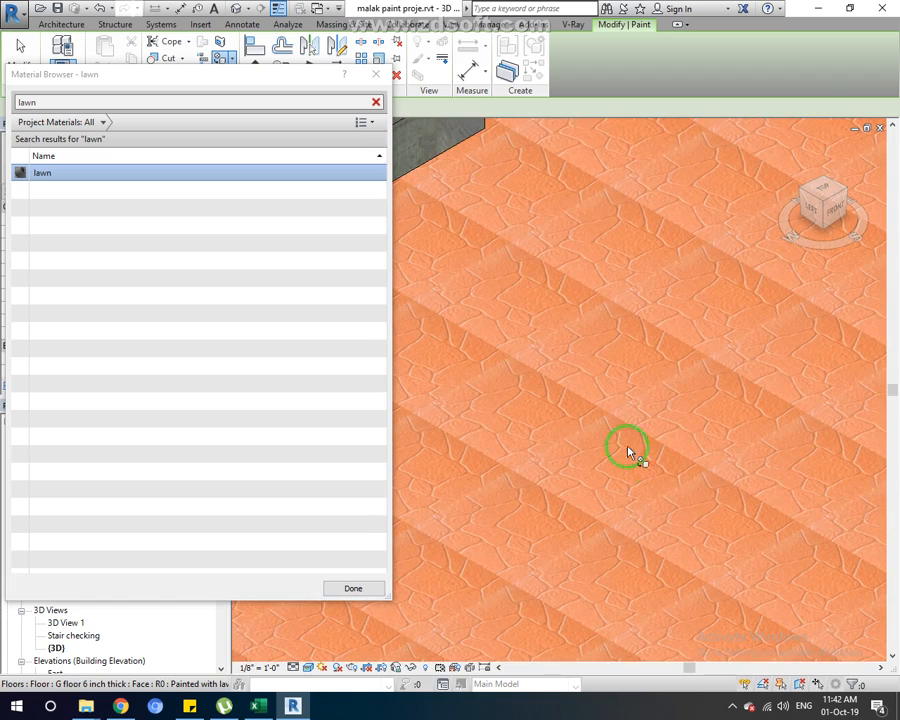
scroll(410, 394, up, 3)
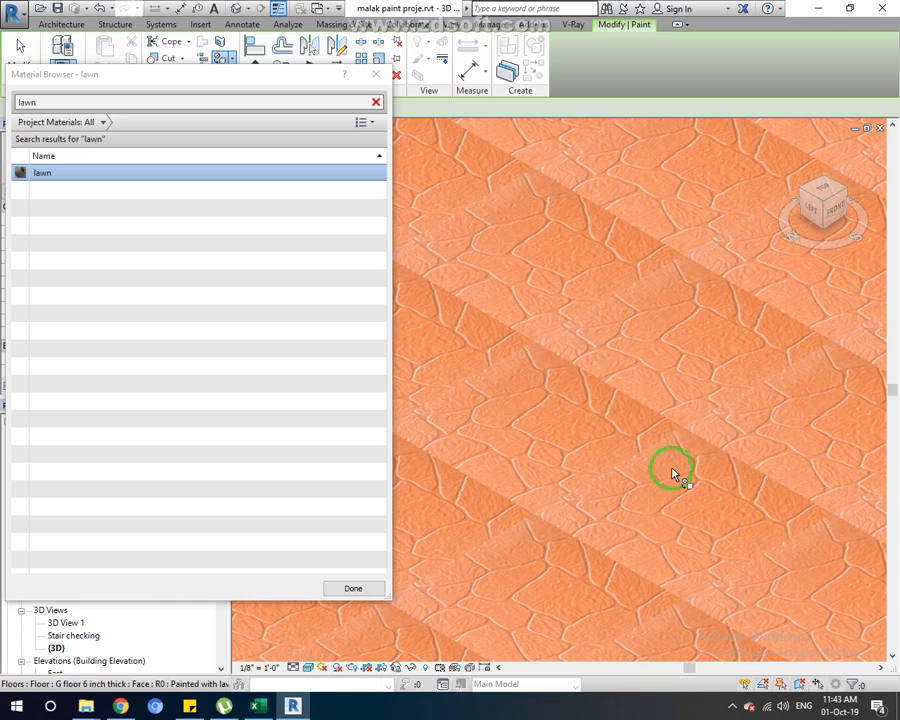
scroll(585, 446, down, 6)
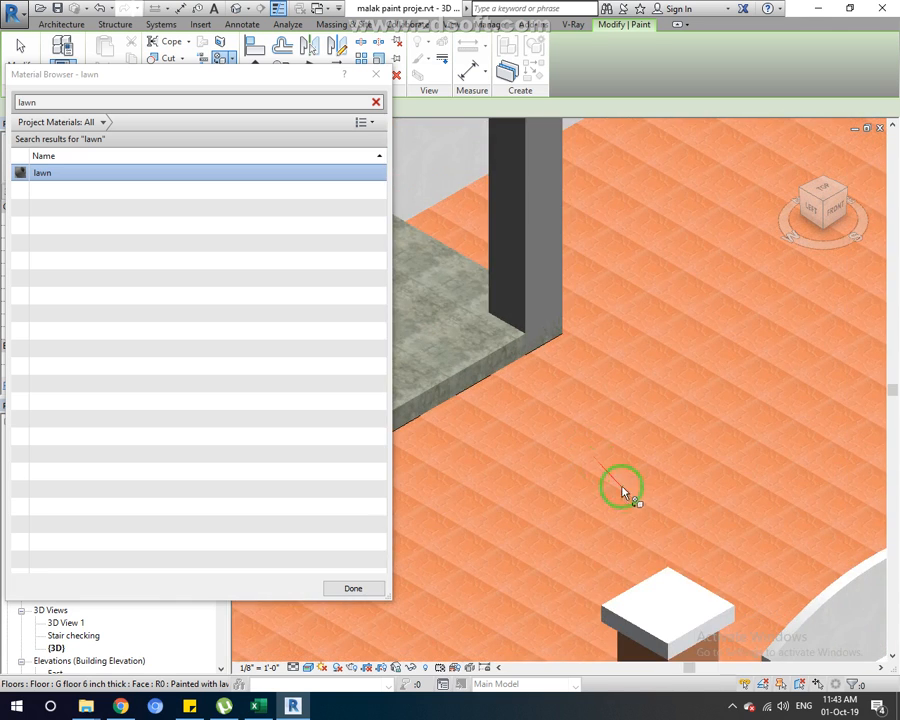
Inspect the lawn material's stone joints and bump relief on the painted ground floor at several distances
scroll(580, 528, up, 5)
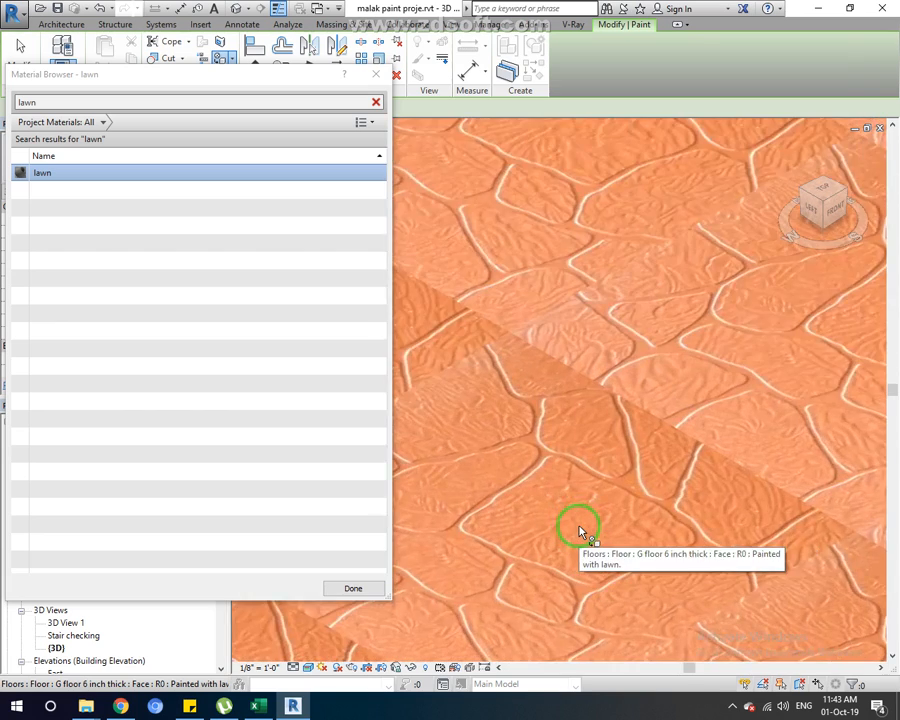
scroll(580, 530, up, 3)
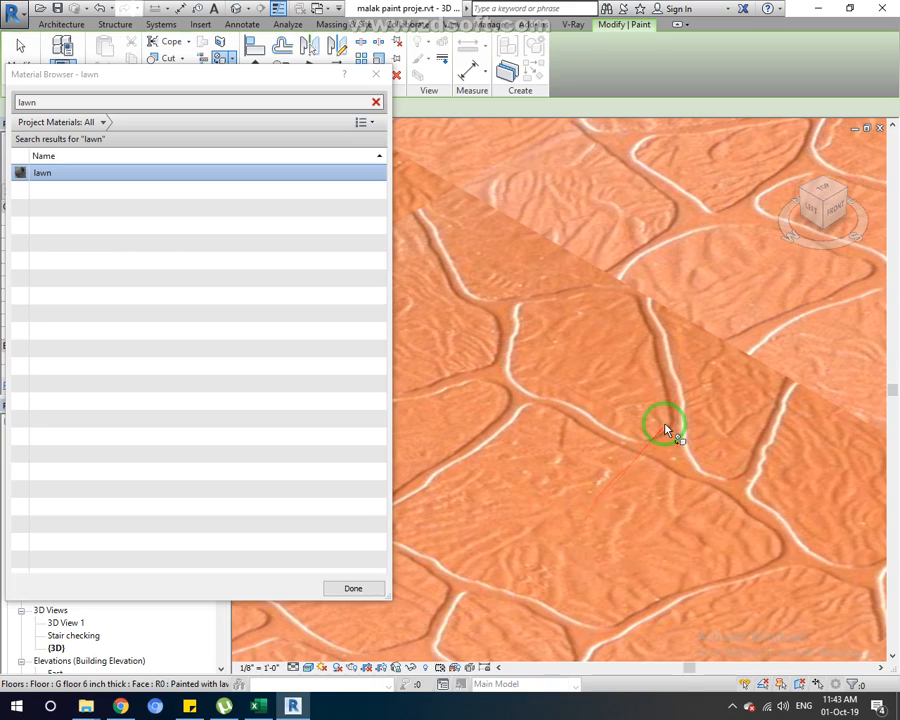
scroll(665, 430, down, 5)
scroll(658, 430, down, 6)
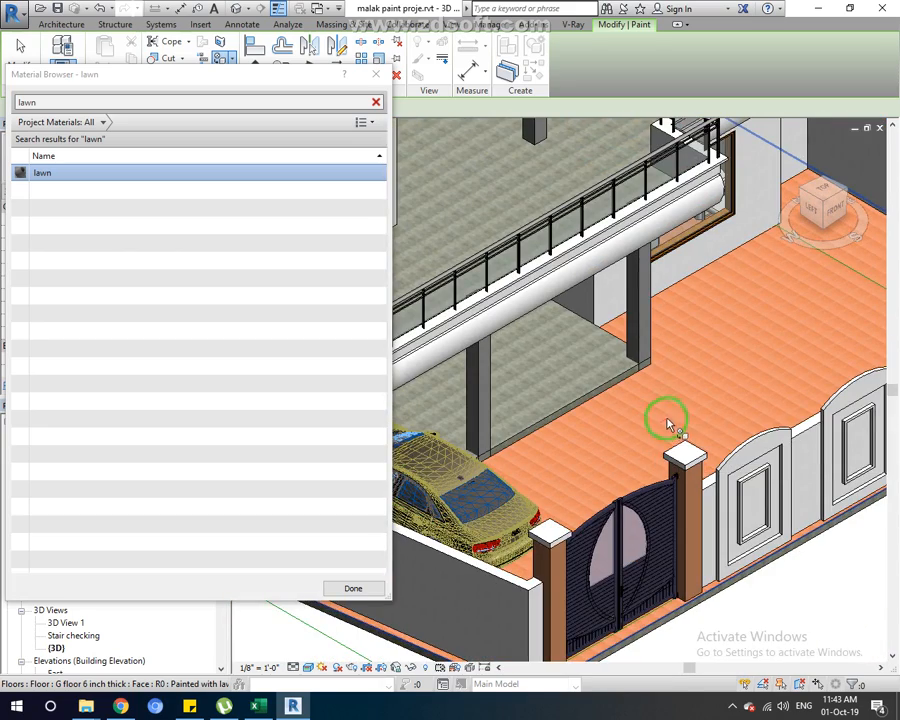
scroll(633, 412, up, 6)
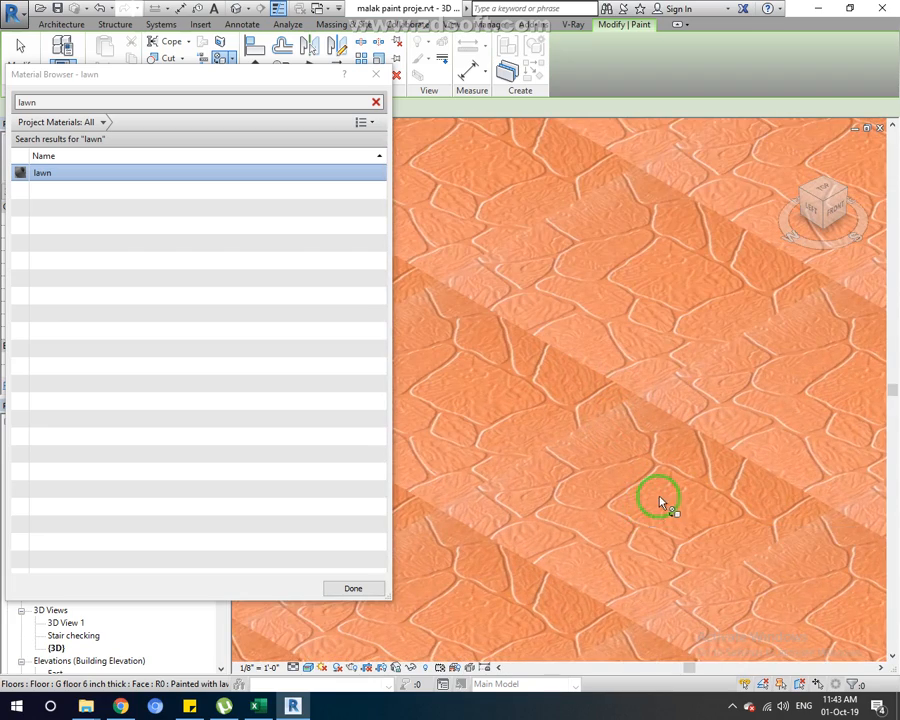
scroll(632, 516, down, 4)
scroll(638, 514, down, 4)
Search the project materials for "veranda" and paint Veranda Tile on the ground-level veranda floor beside the car
drag(538, 456, 668, 483)
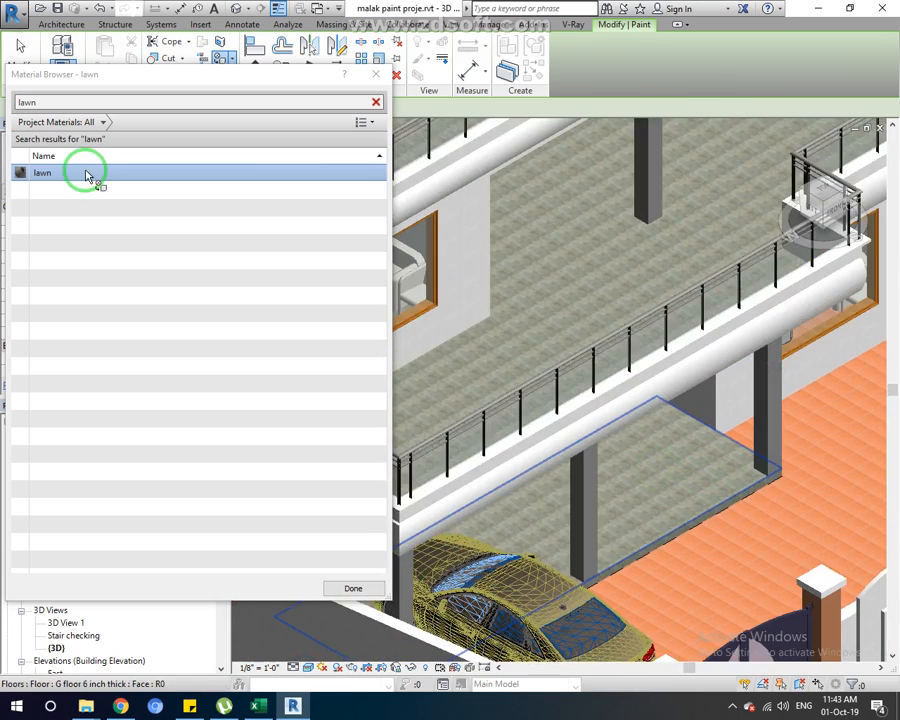
click(189, 102)
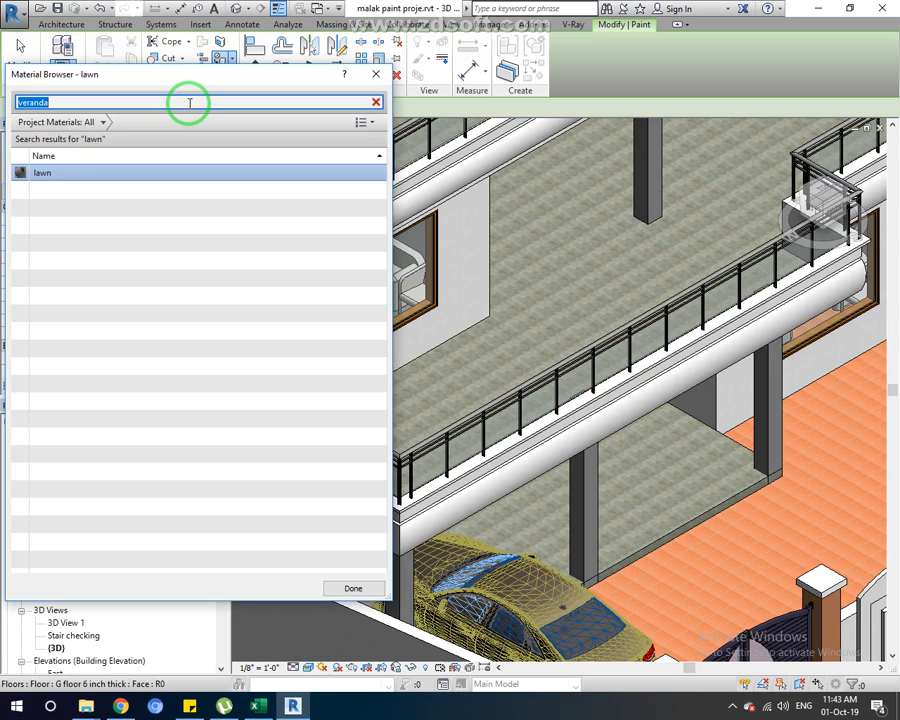
click(98, 181)
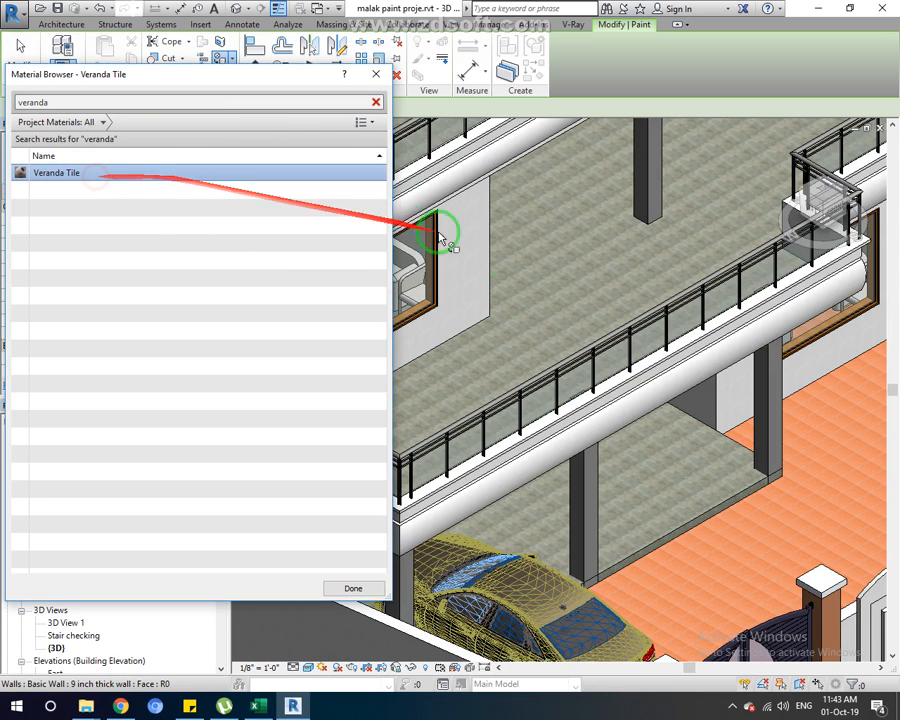
click(669, 512)
Examine the Veranda Tile texture on the painted veranda floor close up and from farther away, and end the Paint command
scroll(678, 528, up, 2)
scroll(678, 528, up, 3)
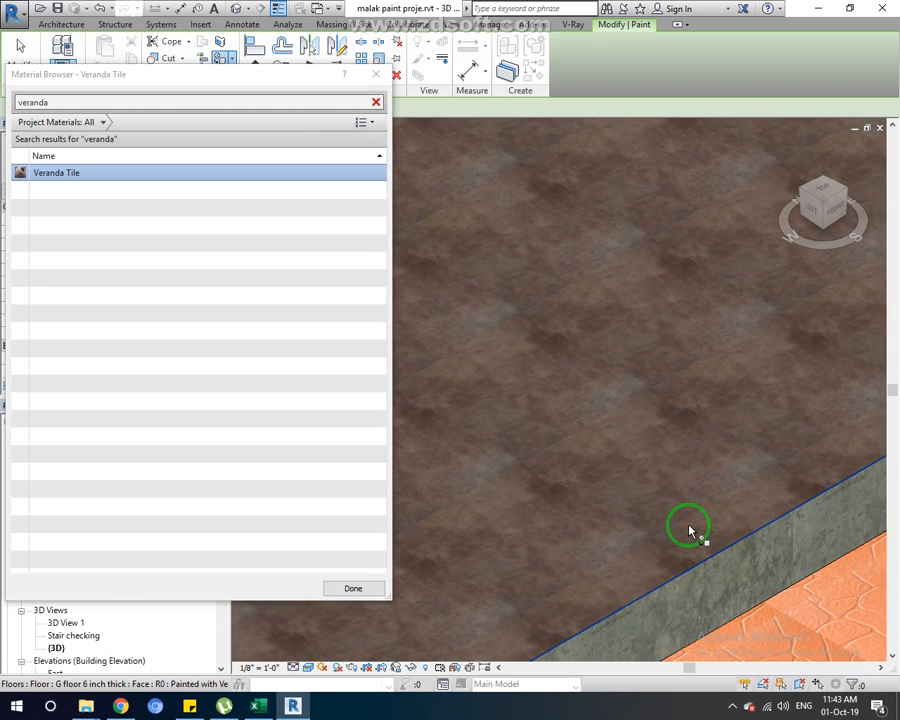
scroll(687, 532, up, 5)
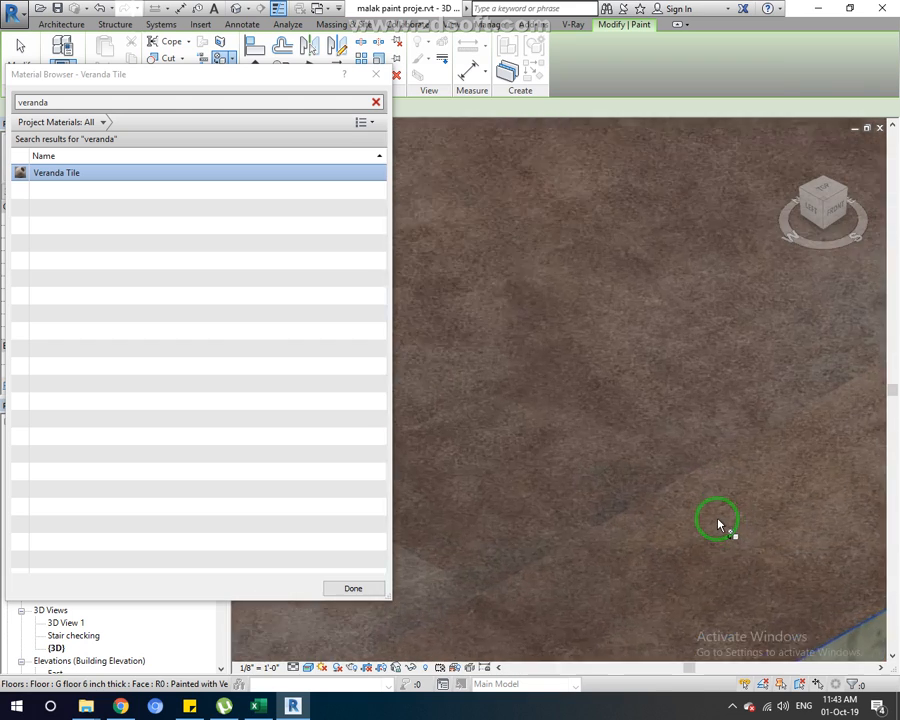
scroll(718, 523, down, 5)
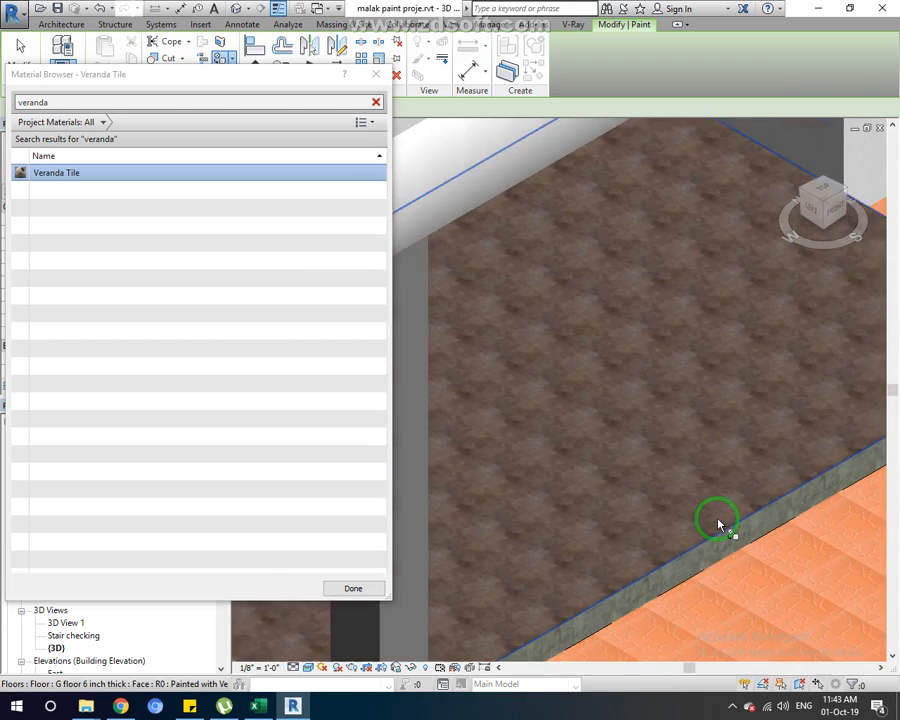
scroll(735, 538, down, 2)
scroll(599, 470, down, 6)
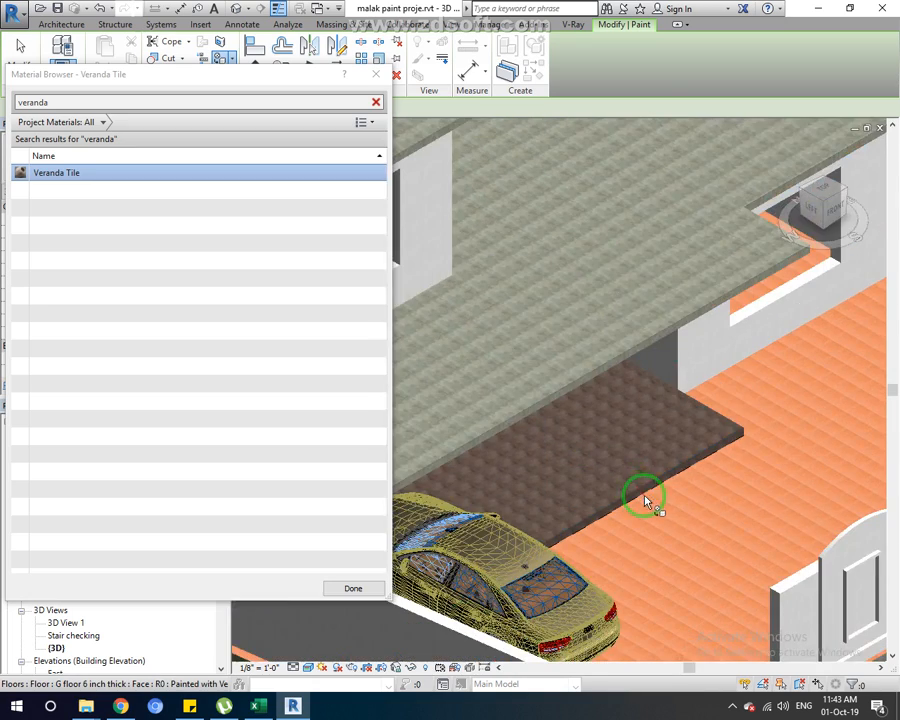
scroll(645, 500, down, 4)
key(Escape)
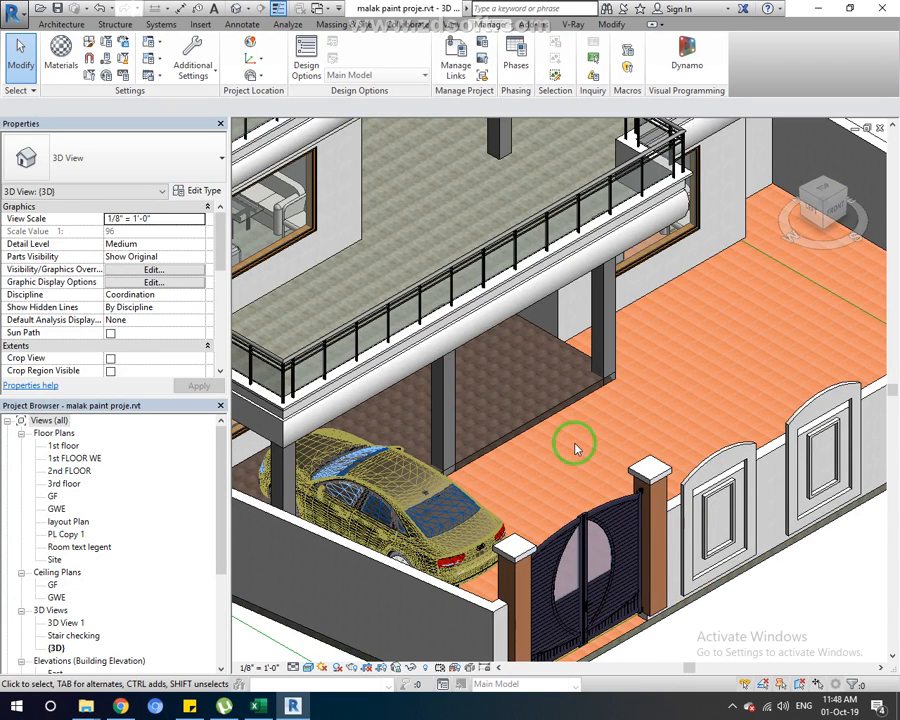
scroll(575, 449, down, 2)
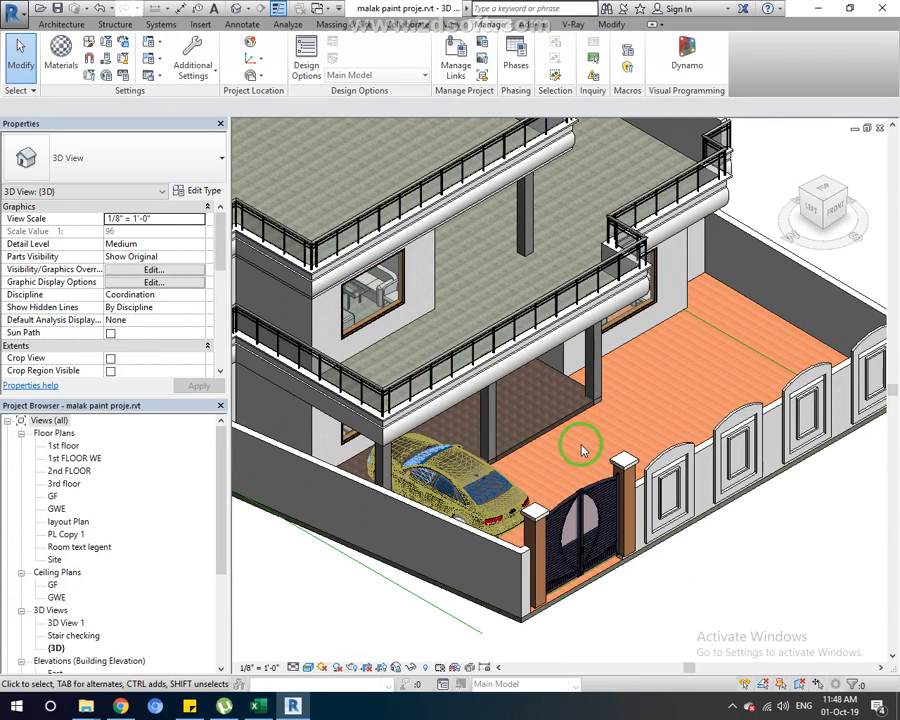
click(636, 508)
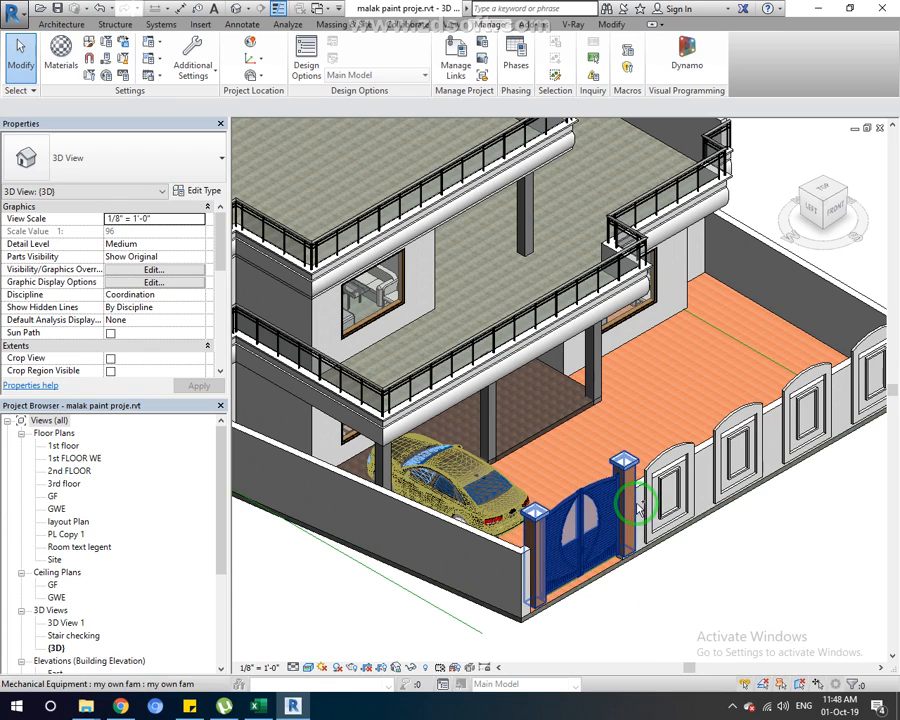
key(Escape)
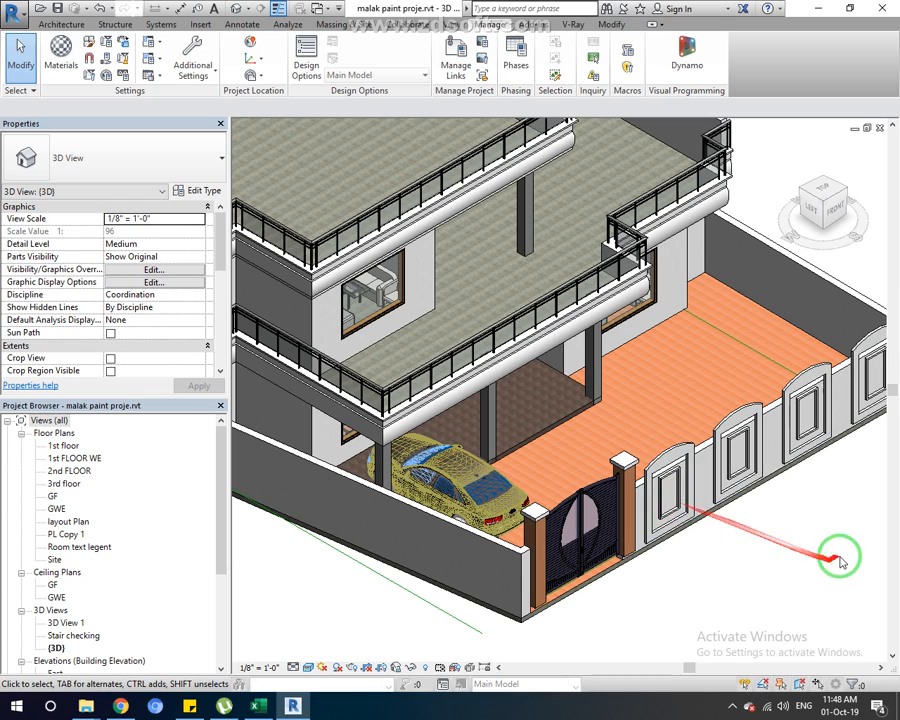
click(742, 705)
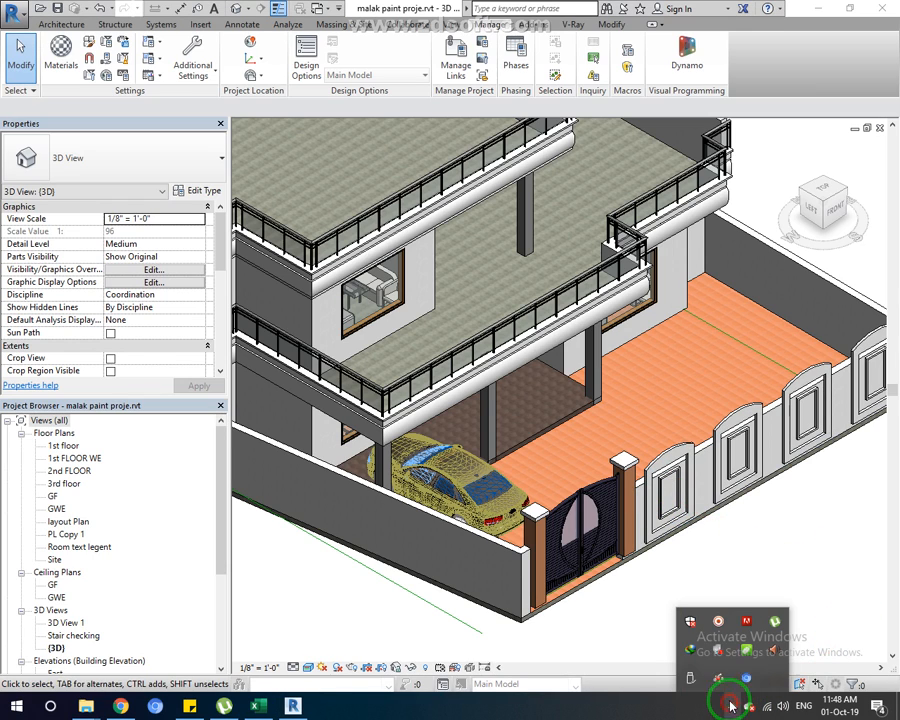